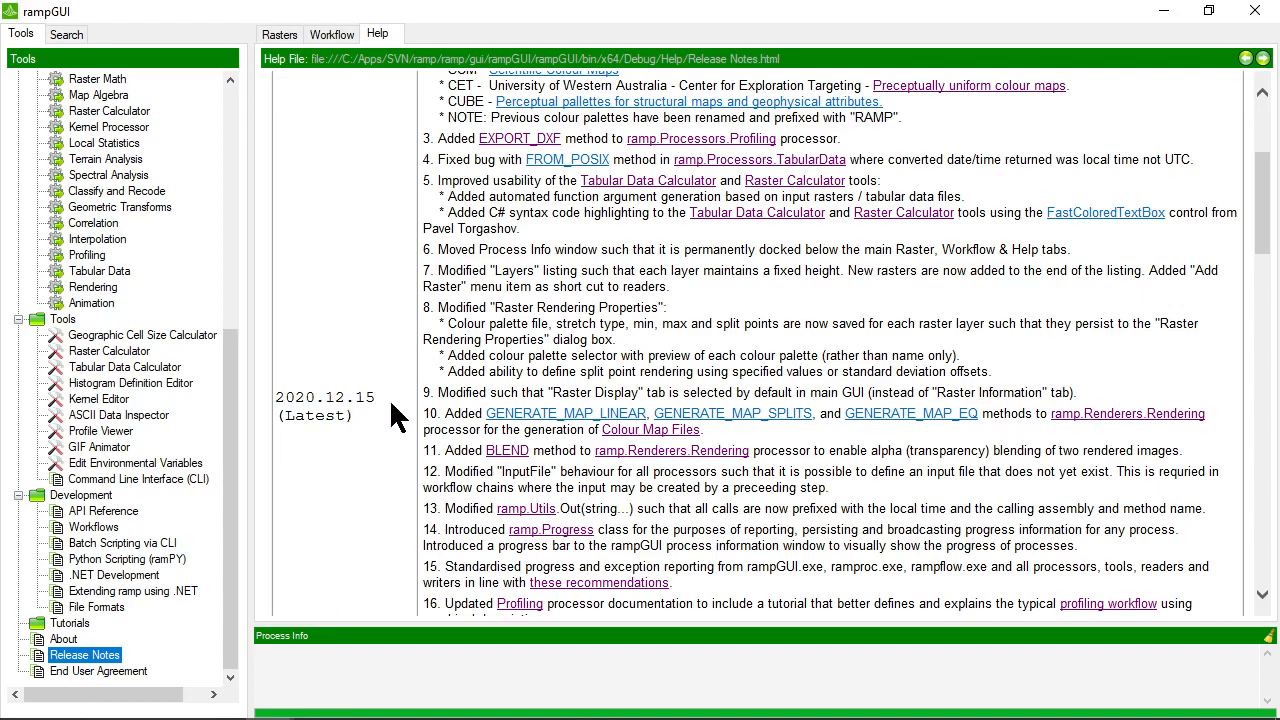
Review the release notes for build 2020.12.15 and the preceding builds, highlighting the sentence on support for rasters exceeding 2GB
scroll(473, 374, "up", 3)
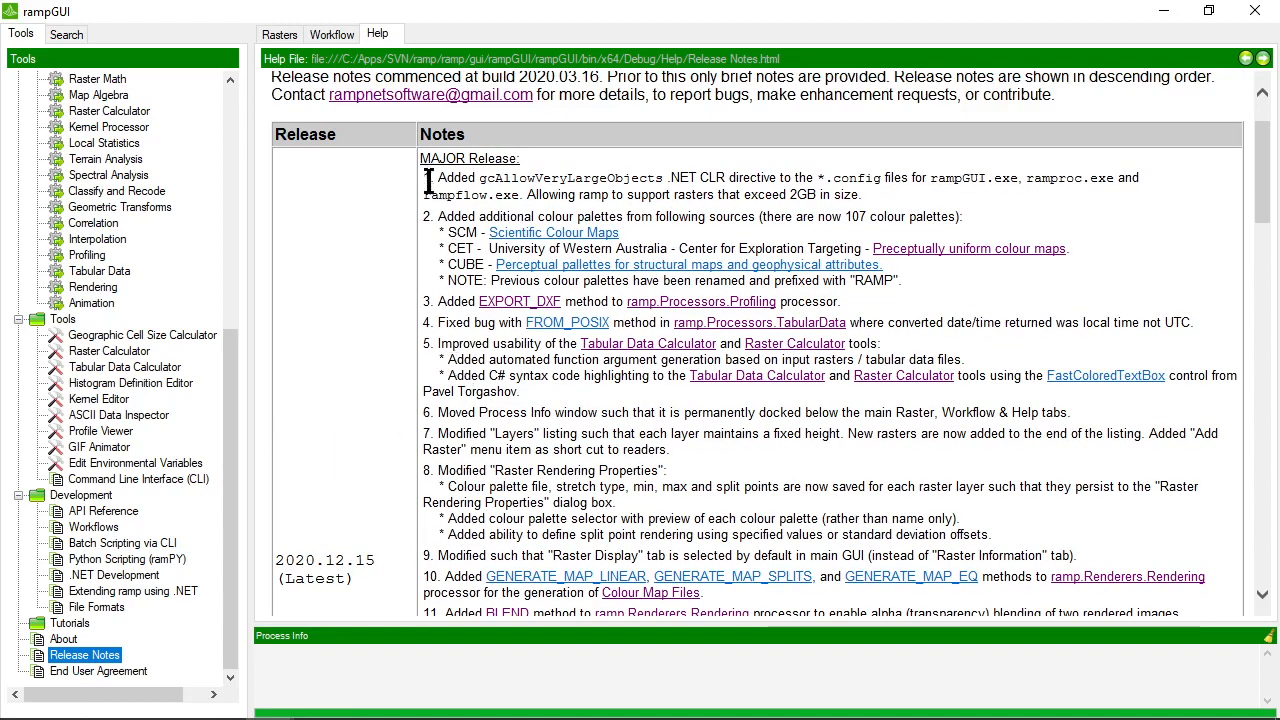
scroll(438, 270, "down", 9)
scroll(443, 313, "down", 4)
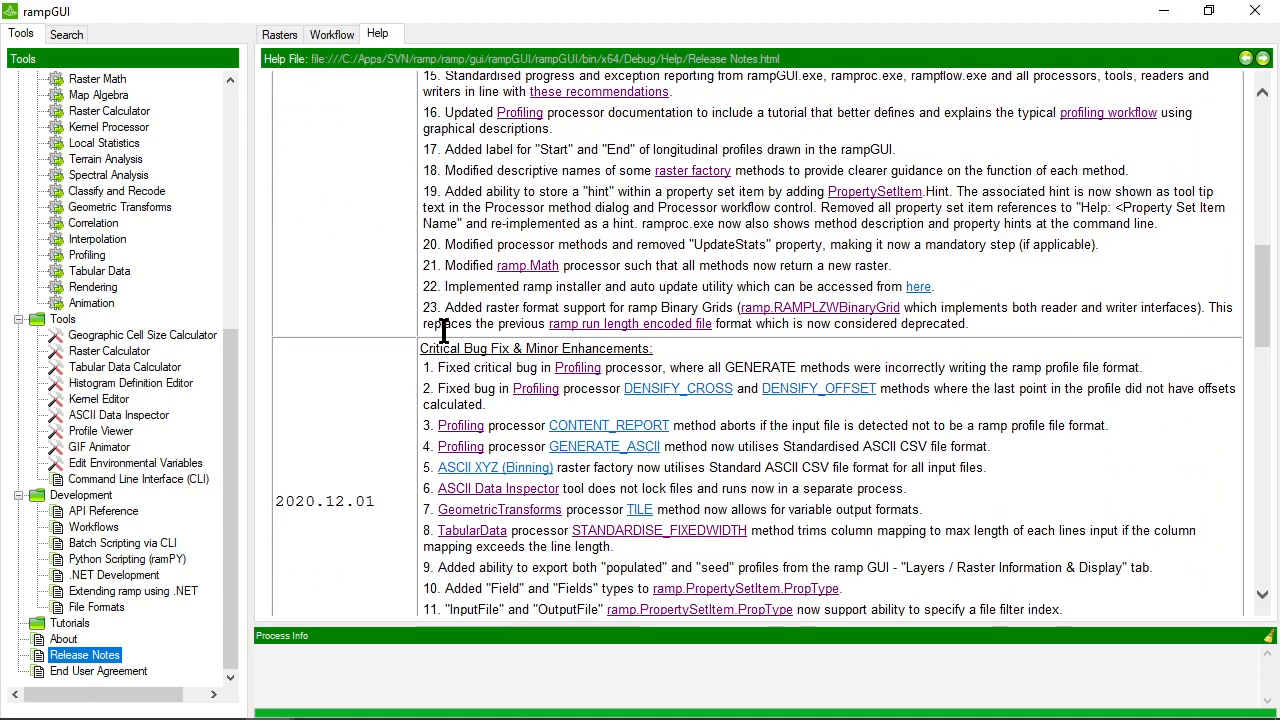
scroll(441, 318, "up", 10)
scroll(441, 325, "up", 4)
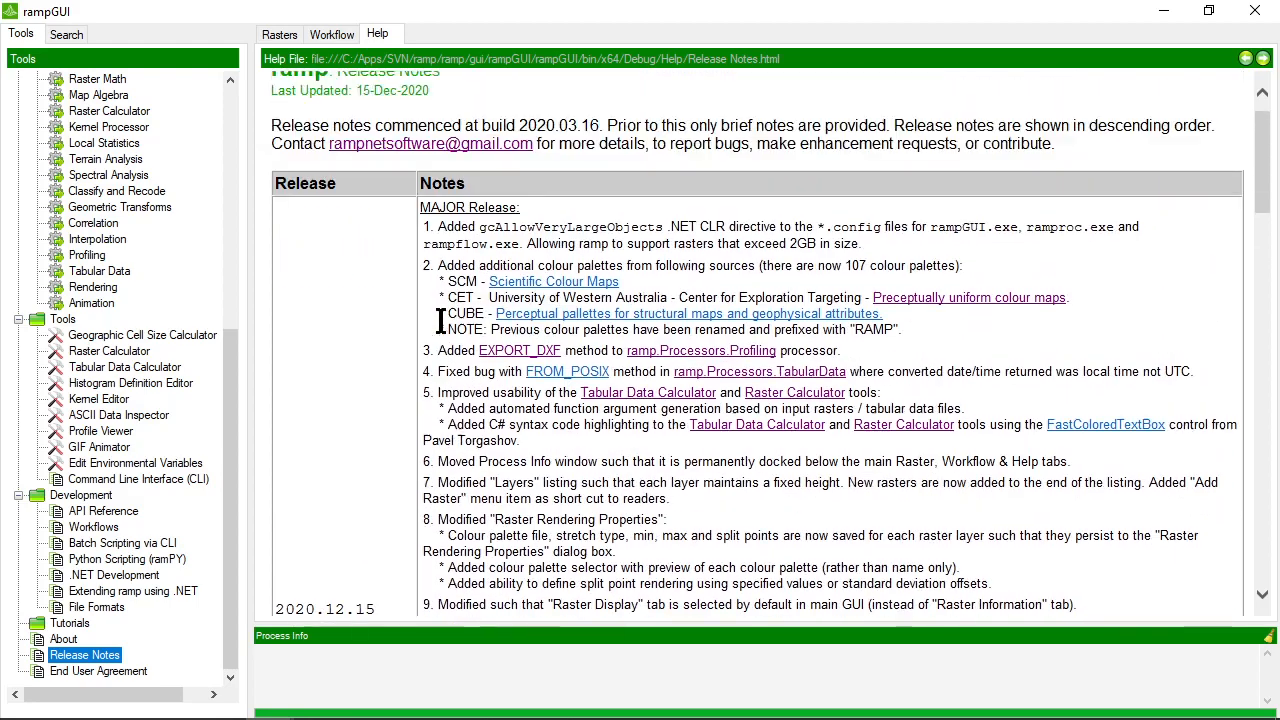
scroll(440, 322, "down", 1)
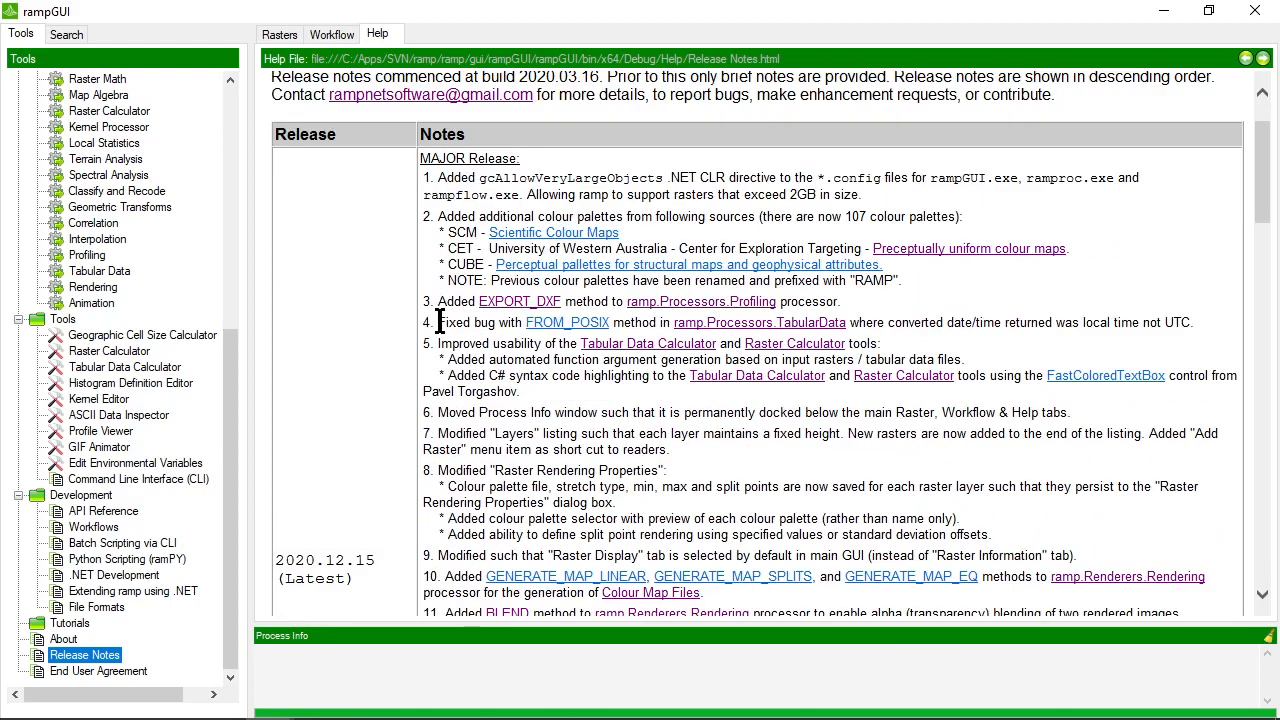
scroll(438, 322, "down", 14)
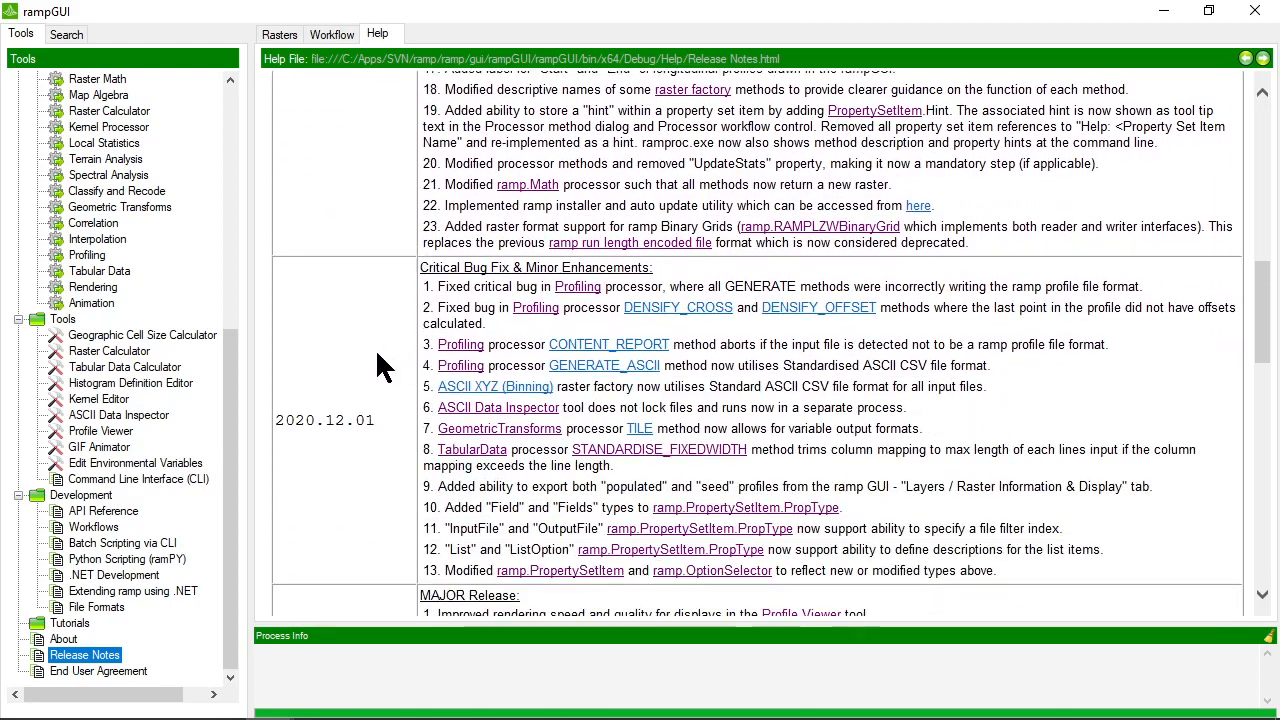
scroll(385, 365, "down", 2)
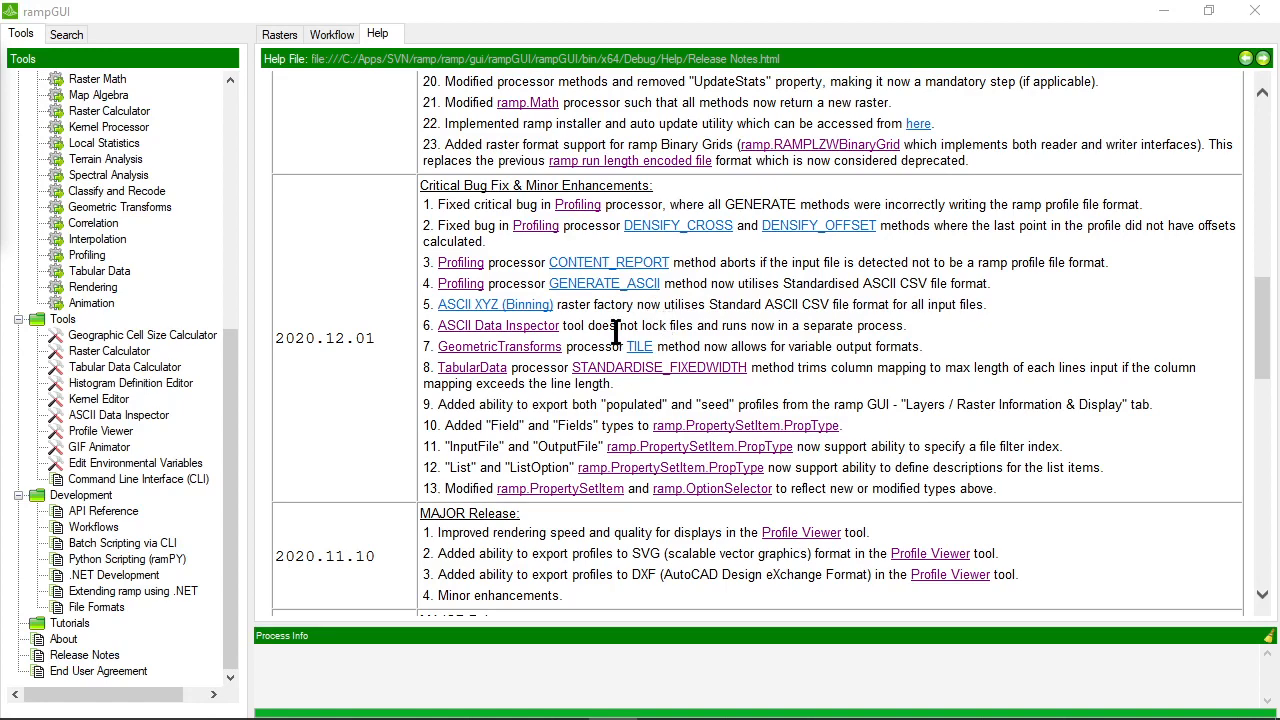
scroll(592, 320, "up", 8)
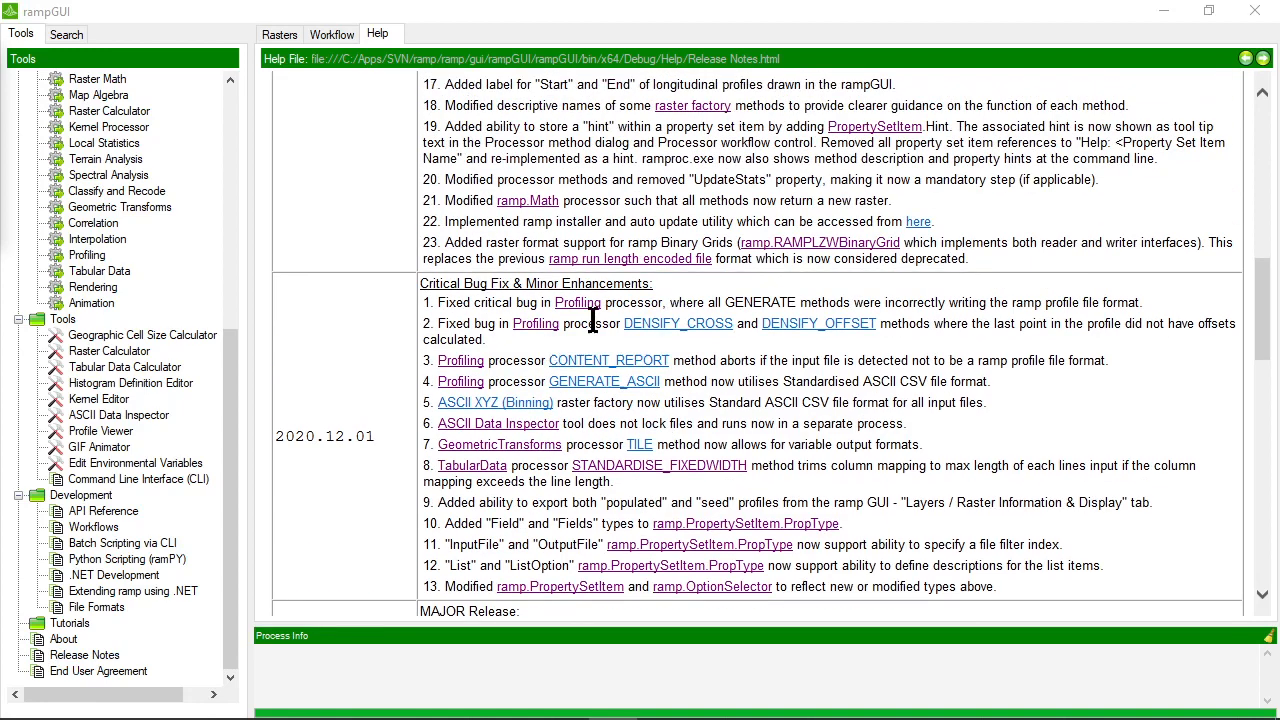
scroll(592, 320, "up", 5)
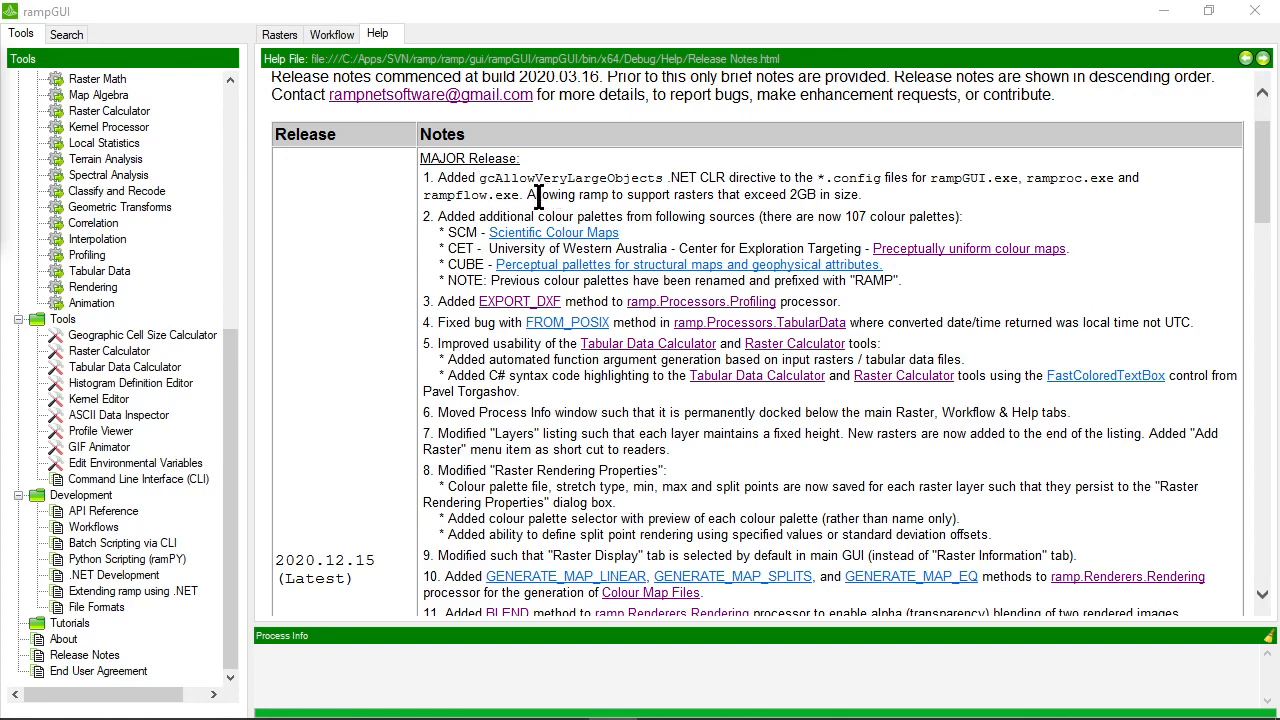
left_click_drag(527, 195, 858, 195)
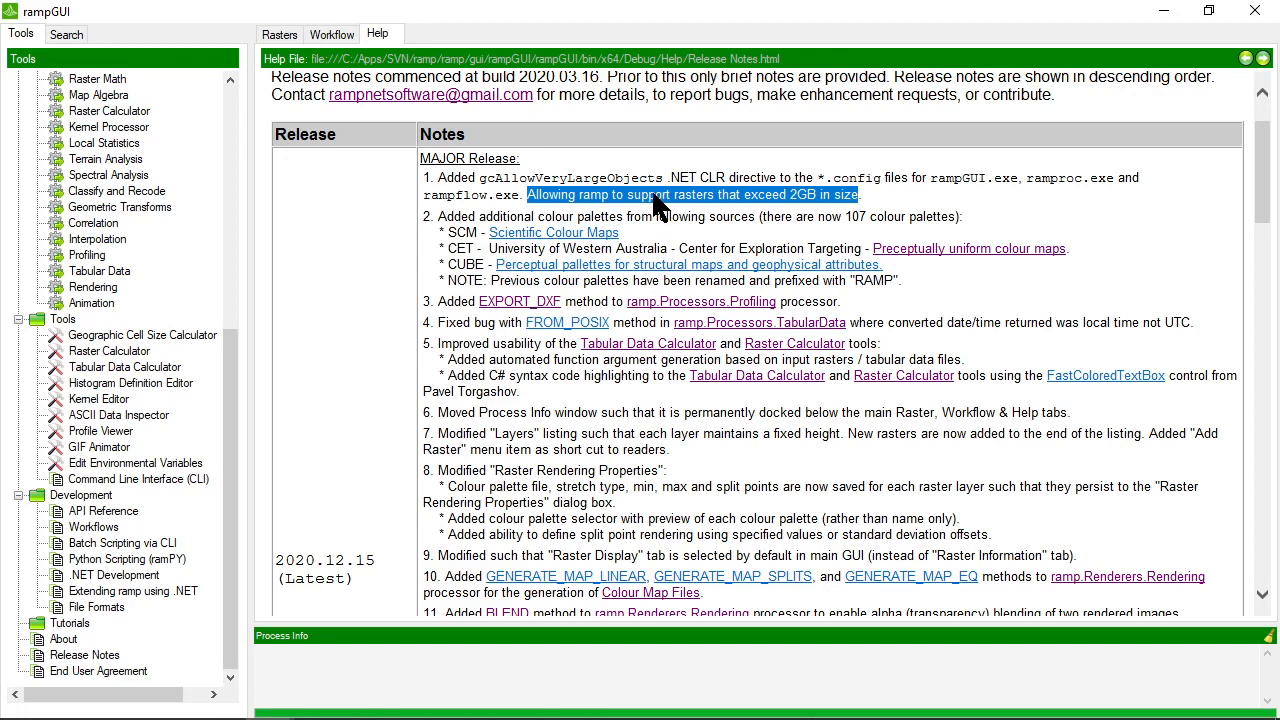
left_click(580, 200)
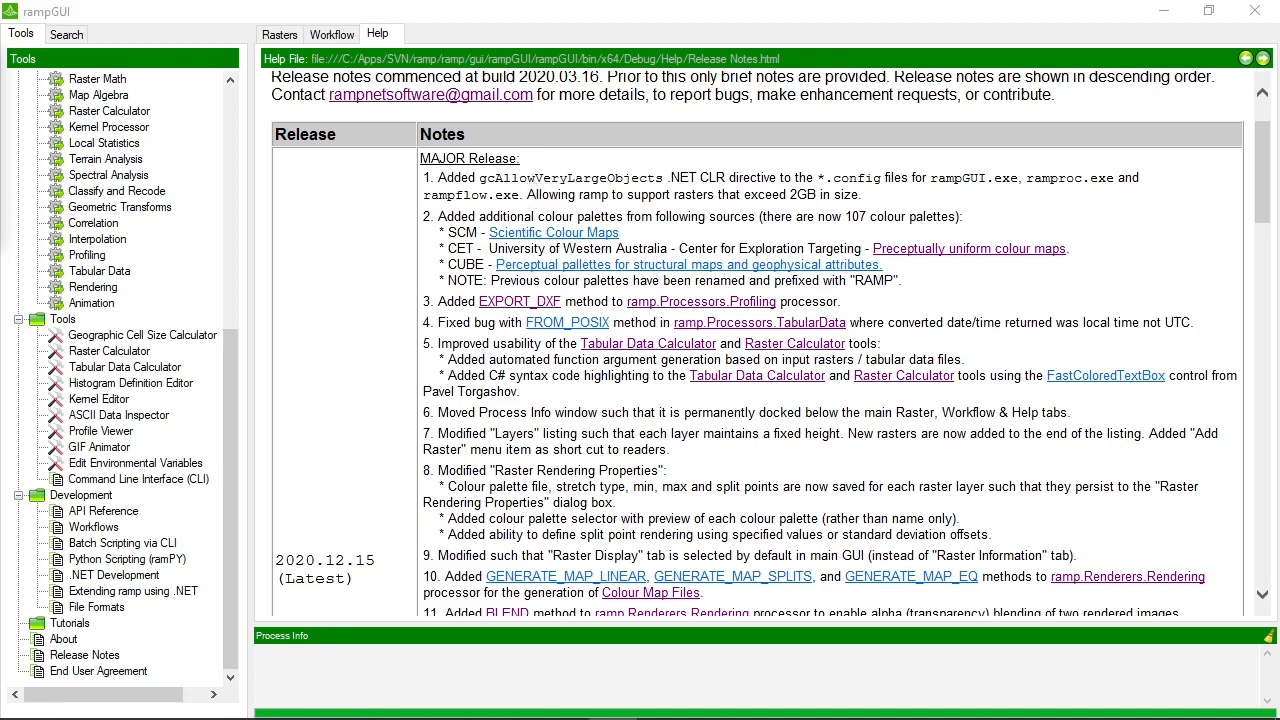
Set the bathymetry clip's colour palette to CET-Linear 10 and its render method to User Defined Split Points
left_click(281, 36)
left_click(330, 147)
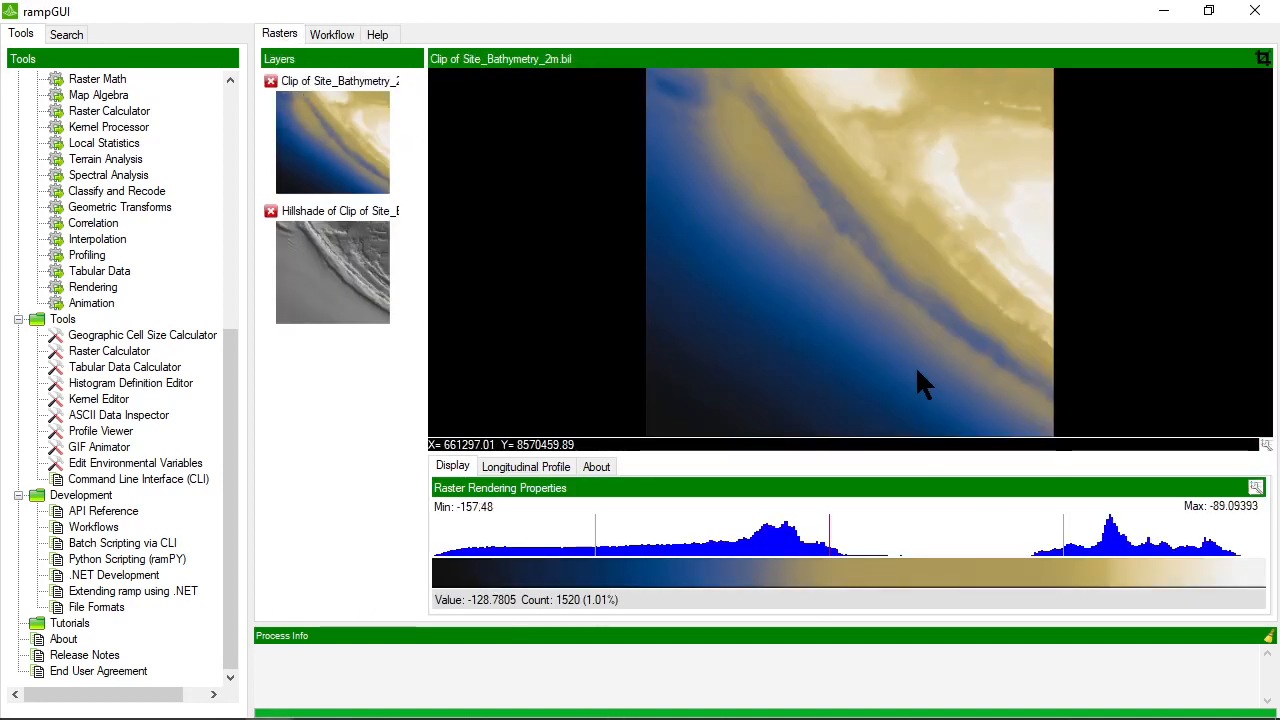
left_click(1254, 488)
left_click_drag(607, 124, 655, 113)
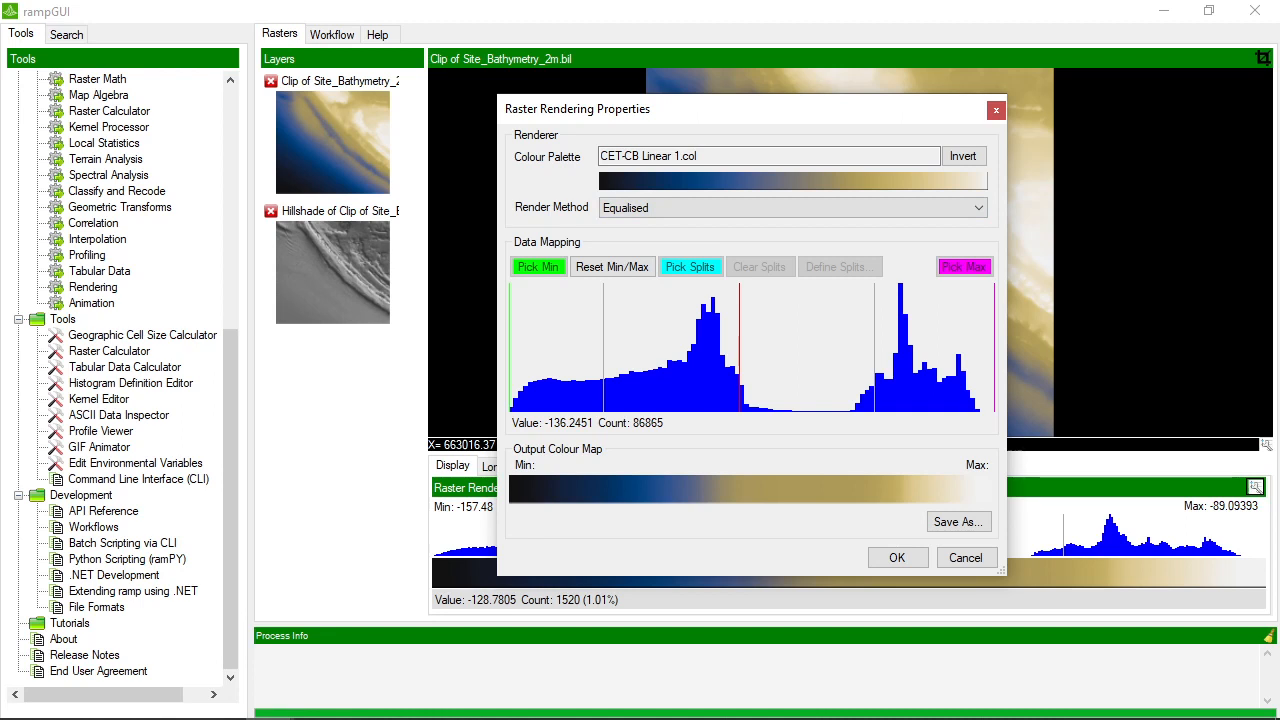
left_click(786, 181)
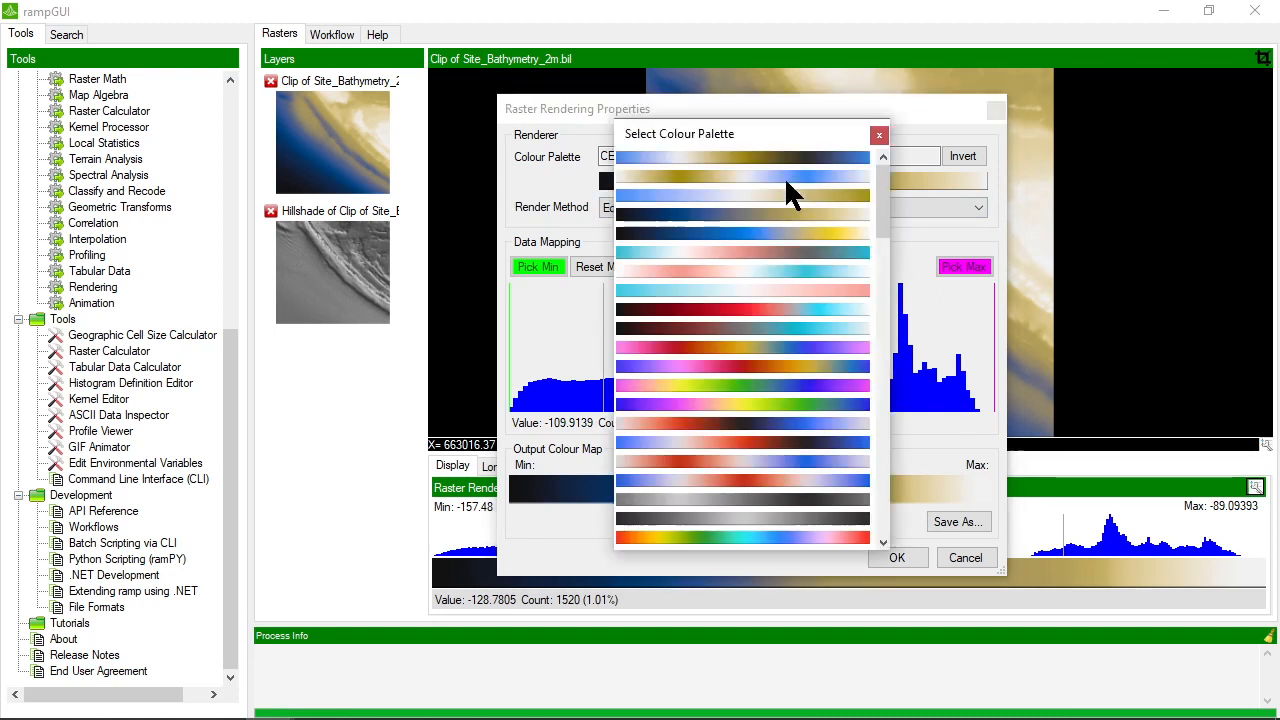
mouse_move(881, 178)
left_mouse_down()
mouse_move(867, 475)
mouse_move(866, 250)
mouse_move(870, 168)
mouse_move(876, 464)
mouse_move(880, 159)
left_mouse_up()
scroll(767, 215, "down", 4)
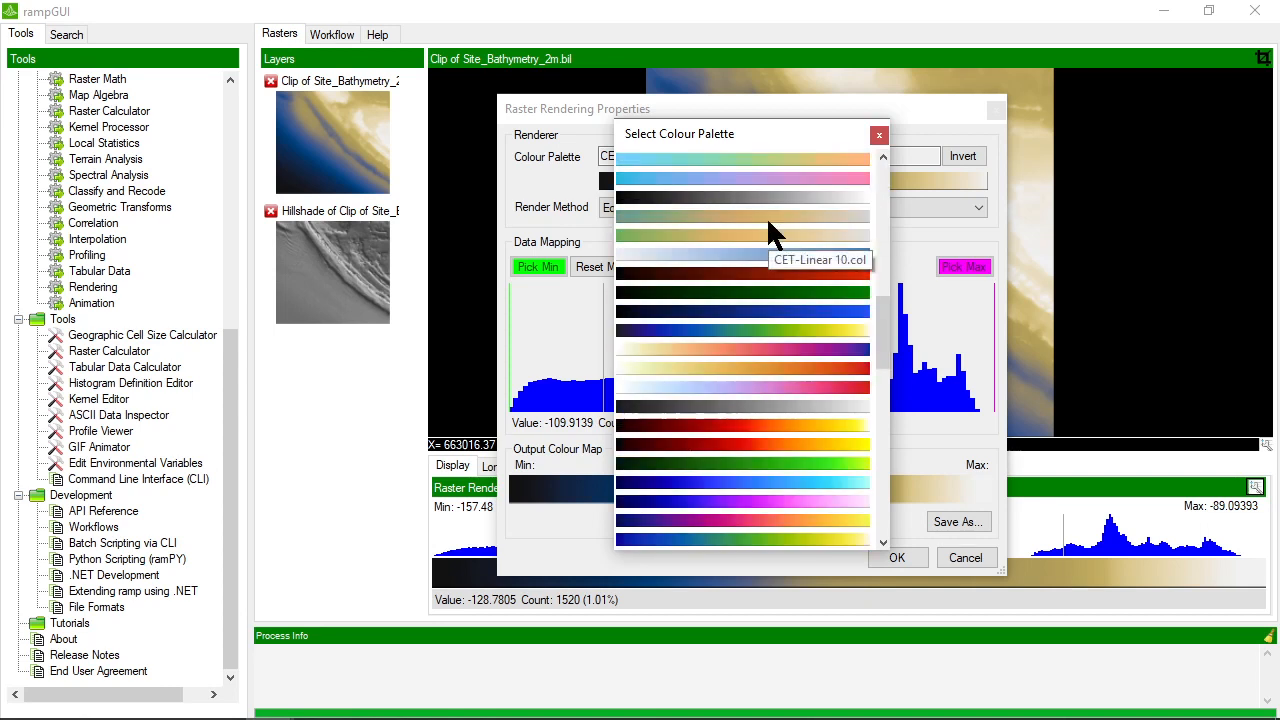
left_click(766, 215)
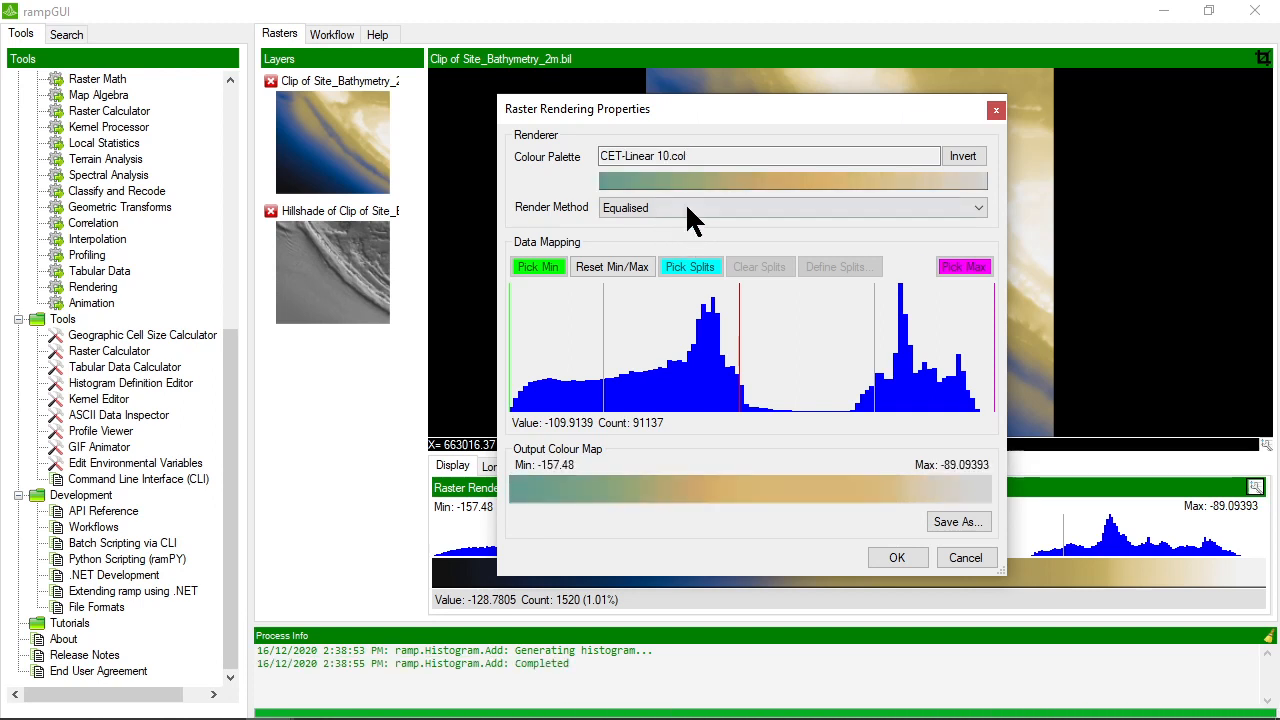
left_click(653, 210)
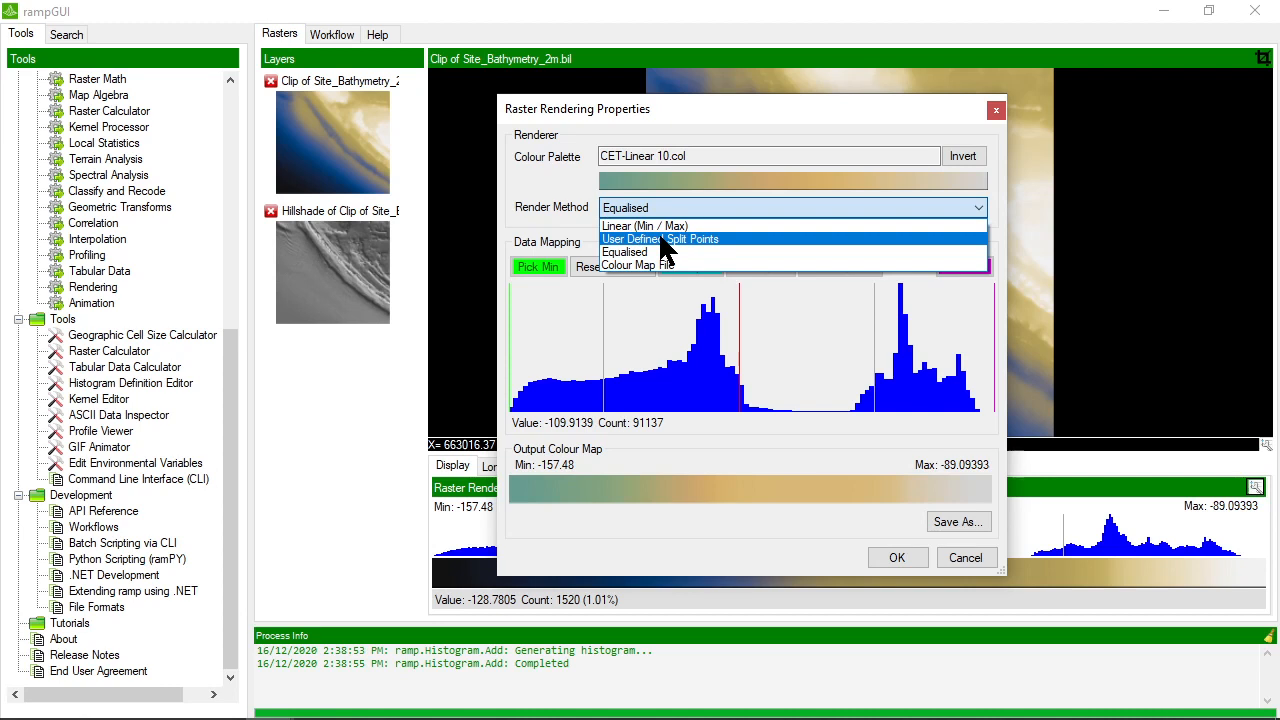
left_click(685, 240)
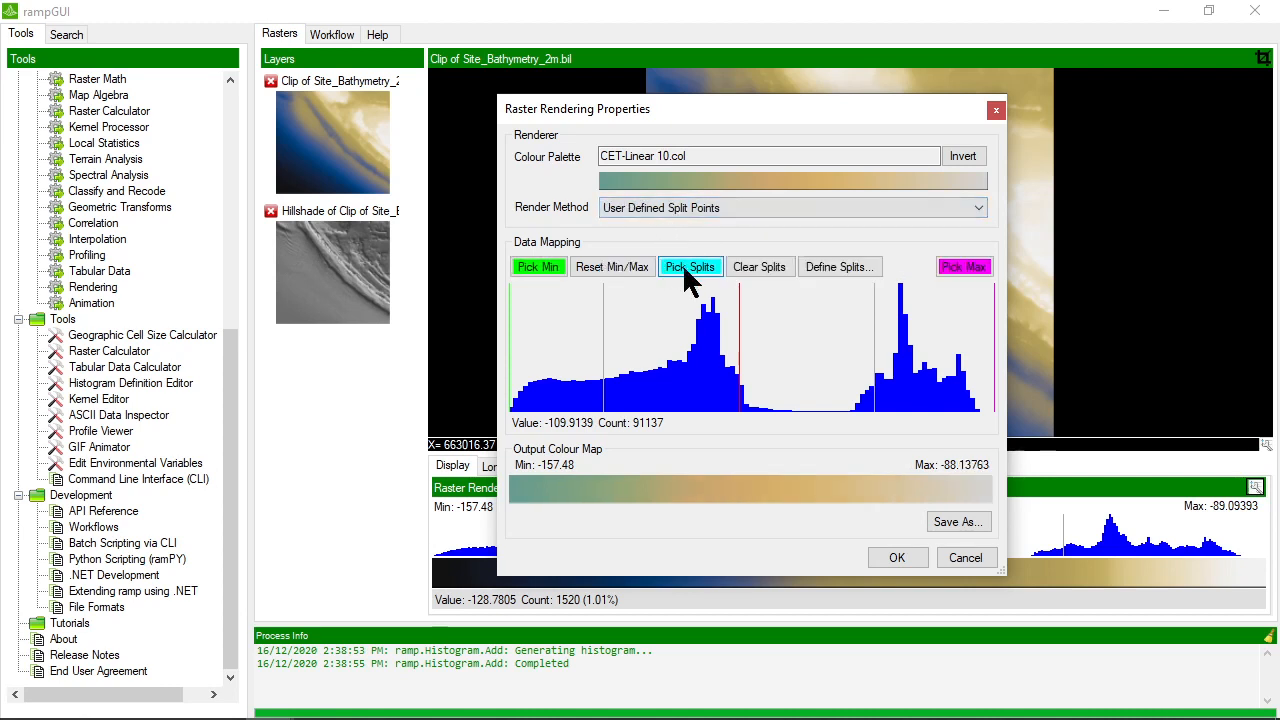
Try picking two split points around the histogram's first peak, and clear them
left_click(686, 268)
left_click(746, 380)
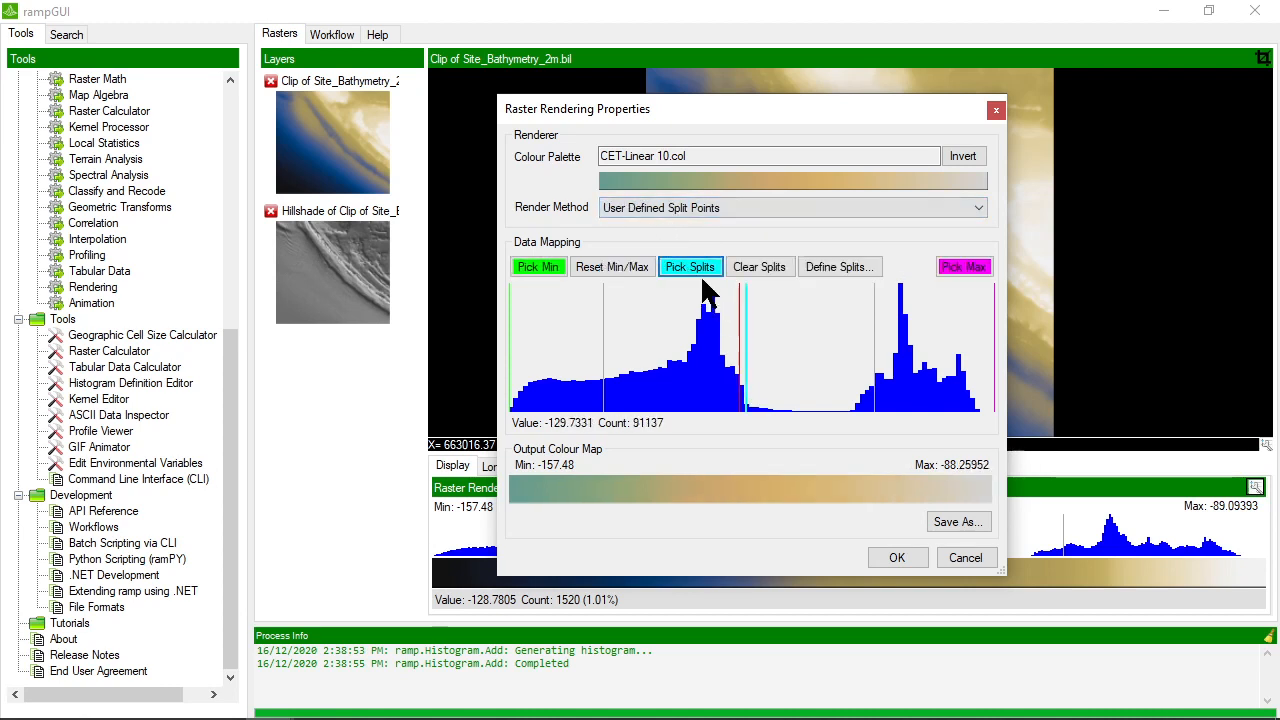
left_click(686, 365)
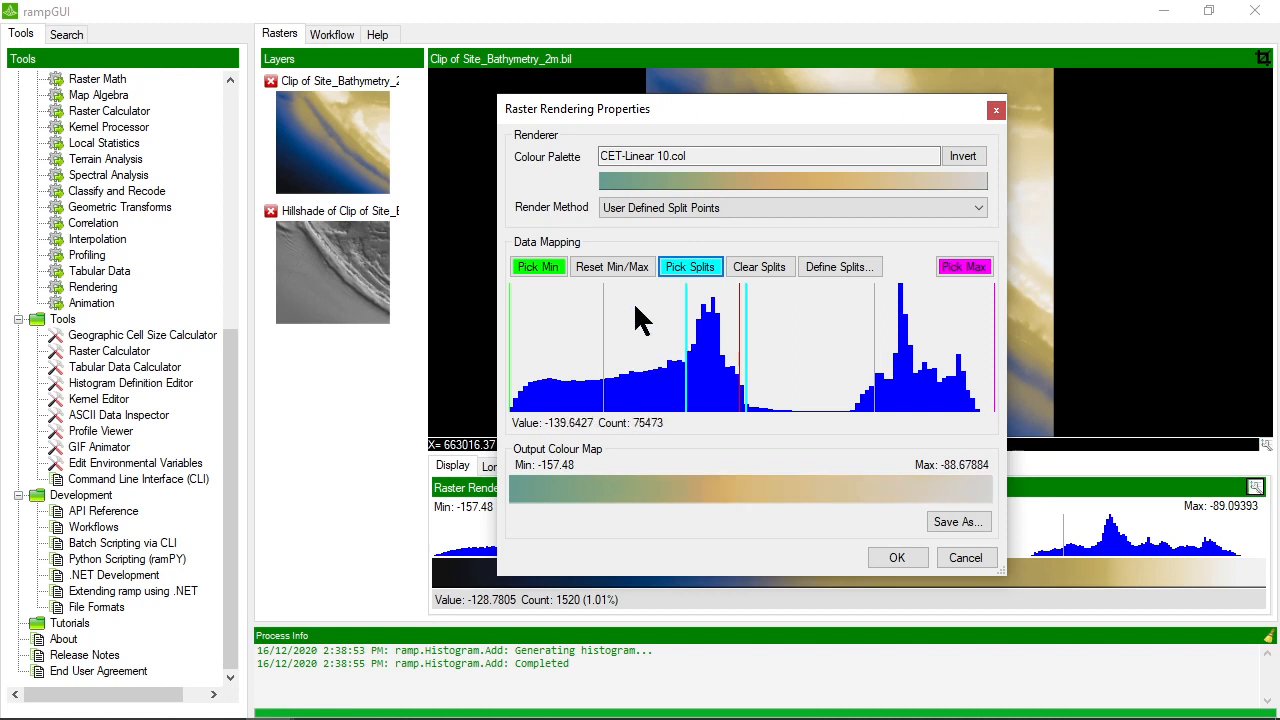
left_click(762, 272)
Define the rendering splits by mean and standard deviation offsets of 0.5, 0.7, 1 and apply the rendering to the bathymetry clip
left_click(812, 270)
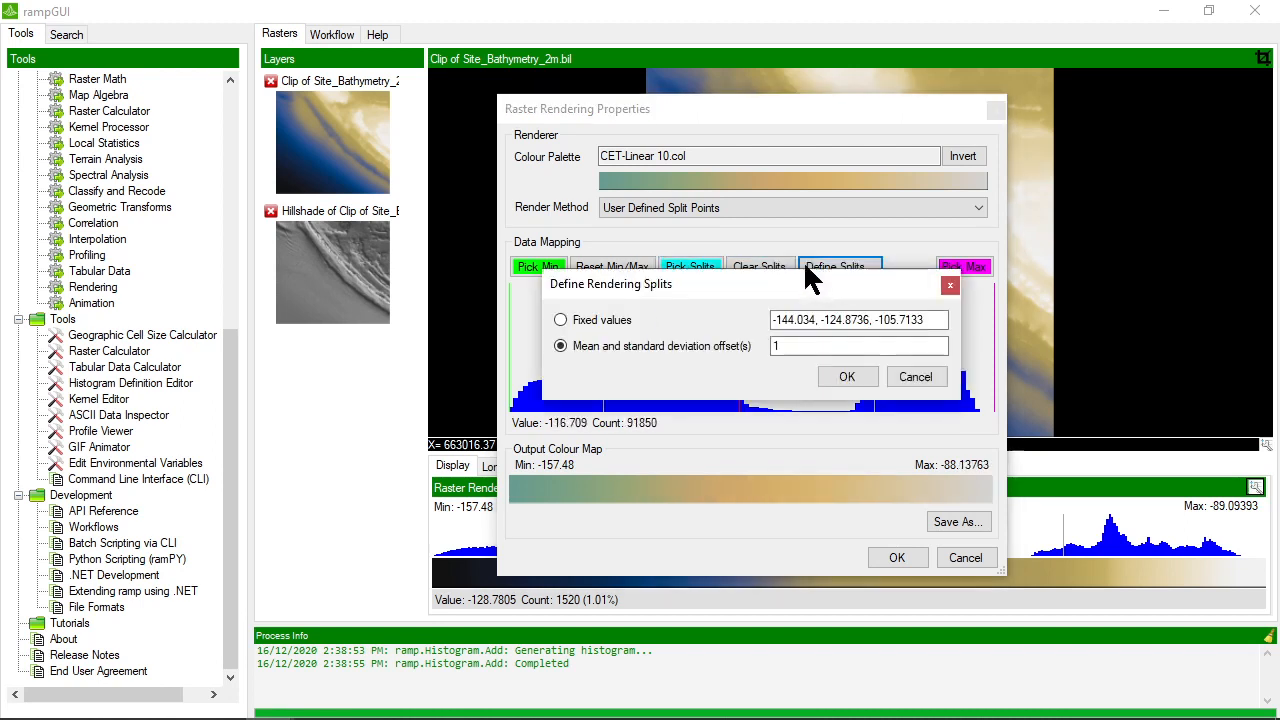
left_click_drag(922, 320, 737, 318)
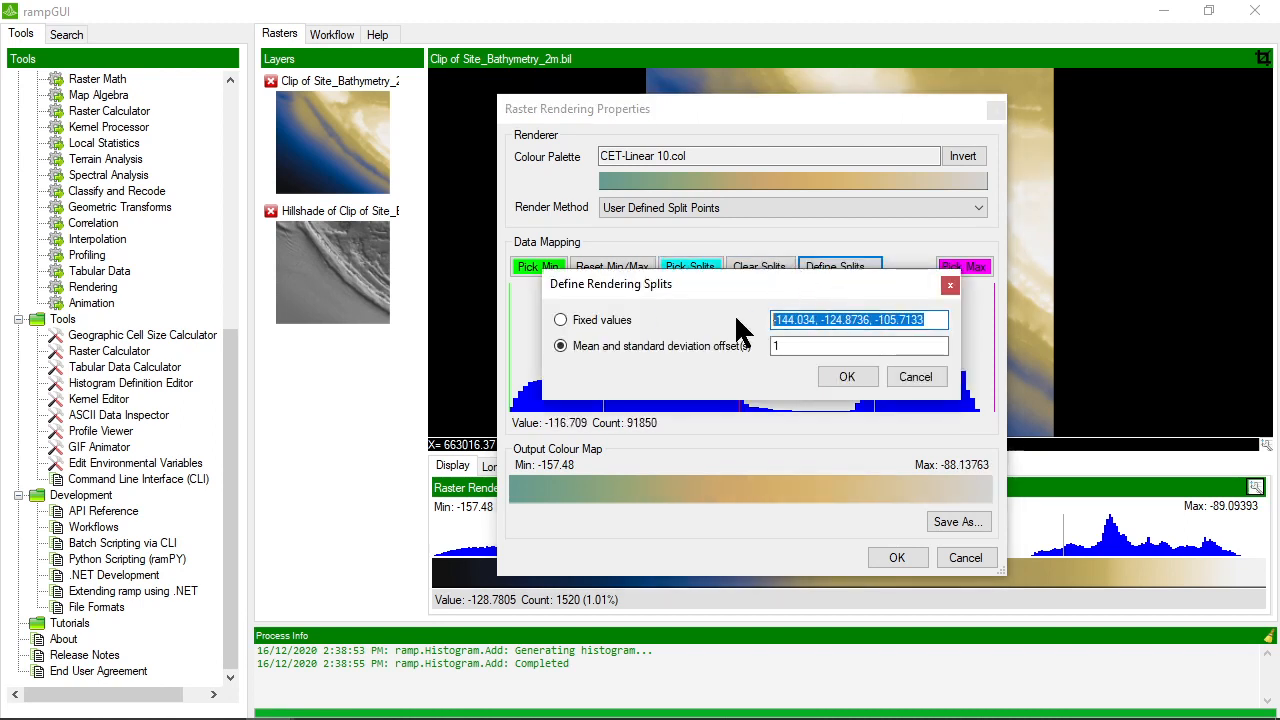
left_click(810, 345)
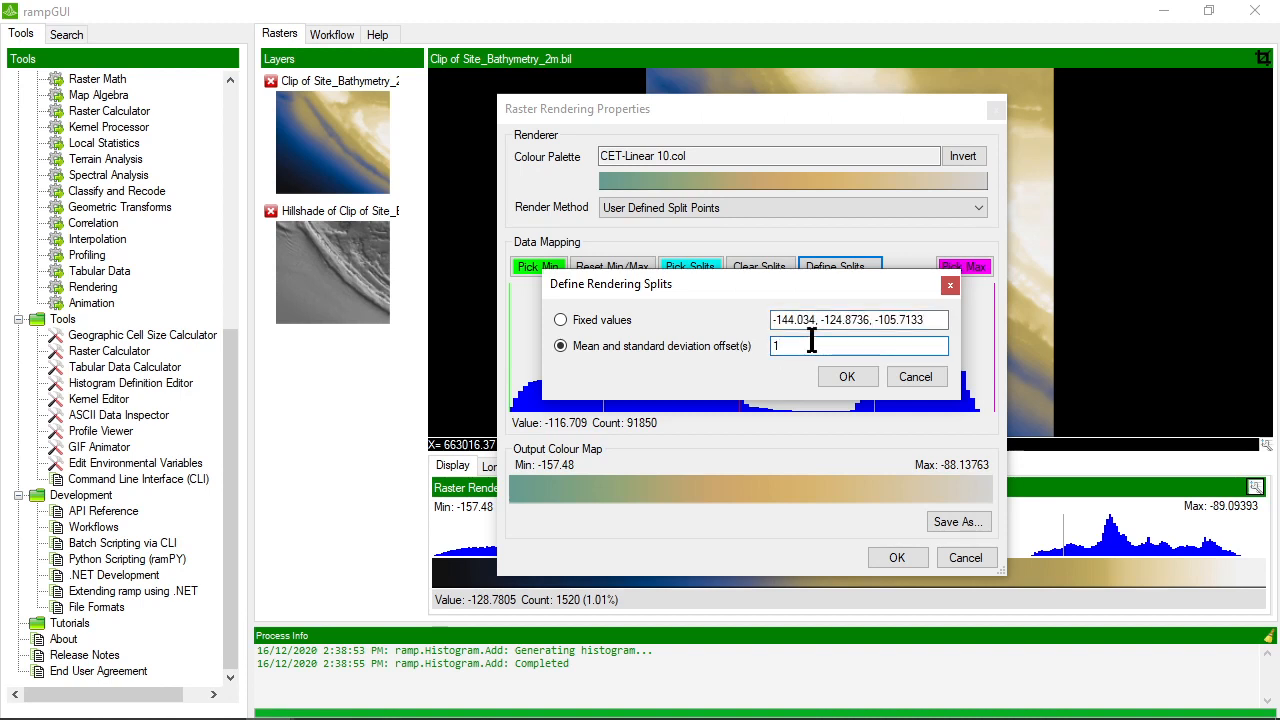
left_click_drag(808, 347, 766, 355)
type("0.5, 0.7,")
left_click(846, 378)
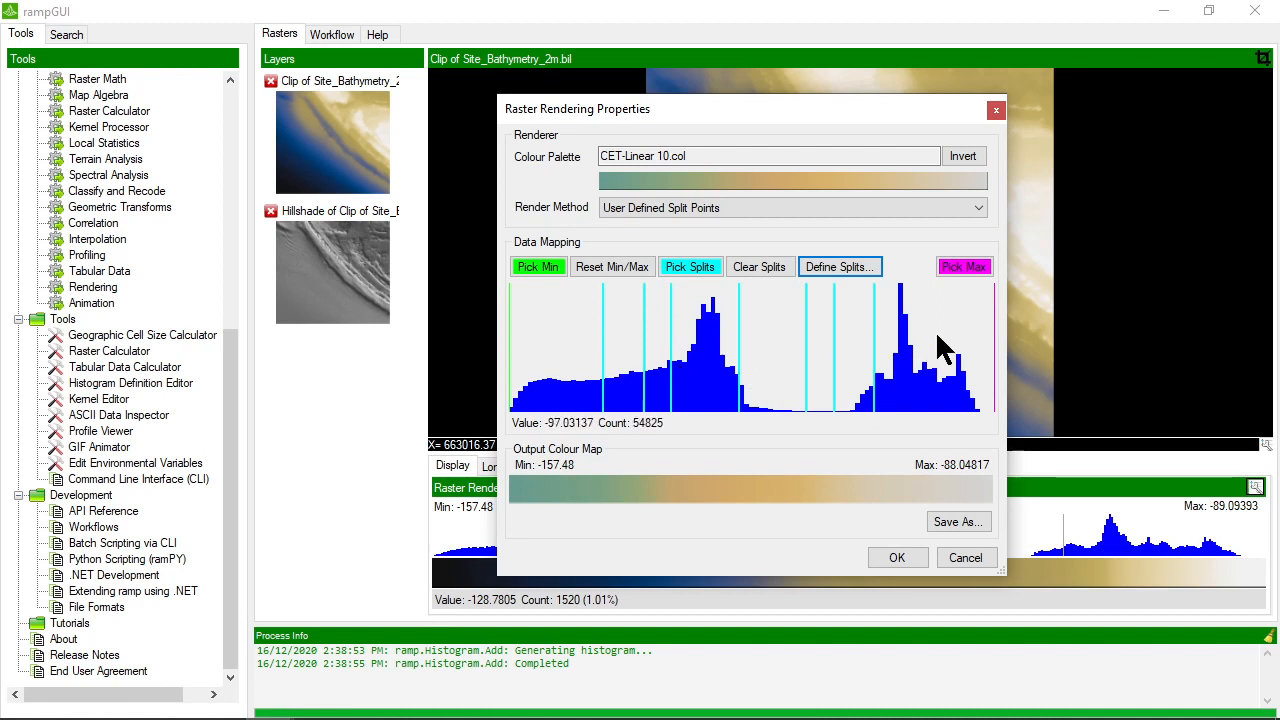
left_click(900, 558)
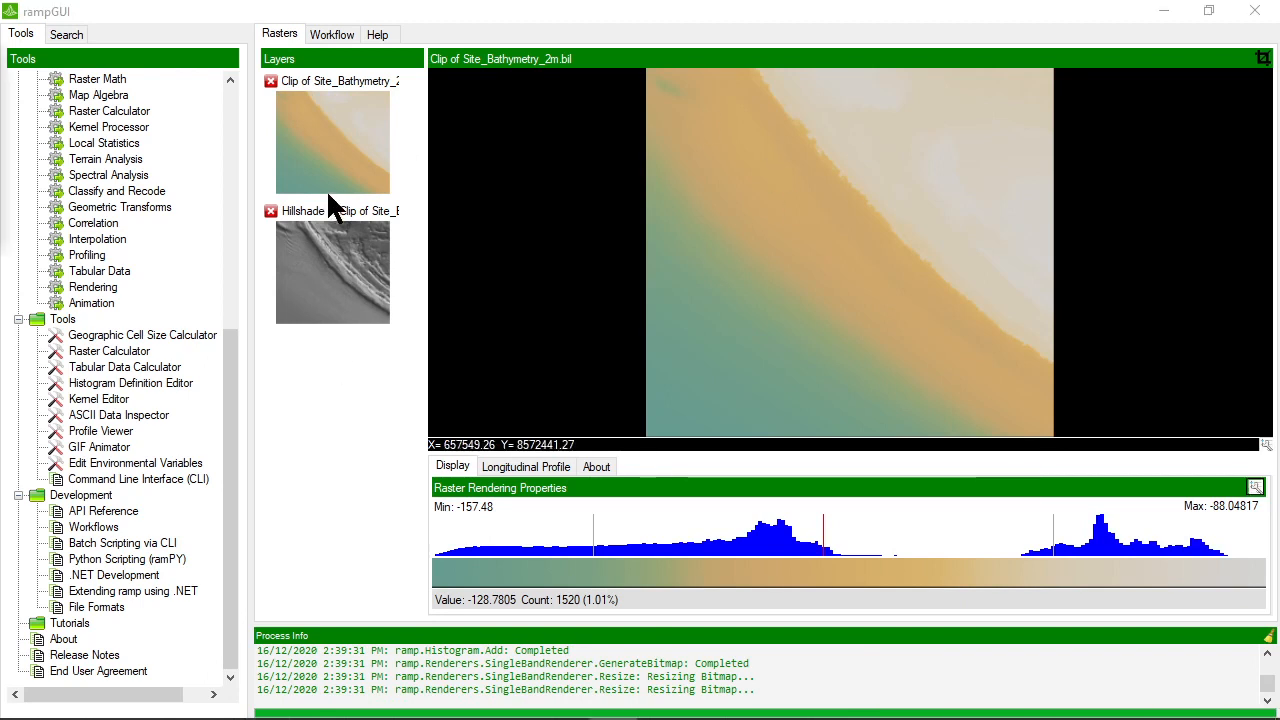
Examine the parameters of the Rendering processor's linear, split-point and equalised colour map methods and of Alpha Blend Two Images
left_click(96, 288)
double_click(95, 293)
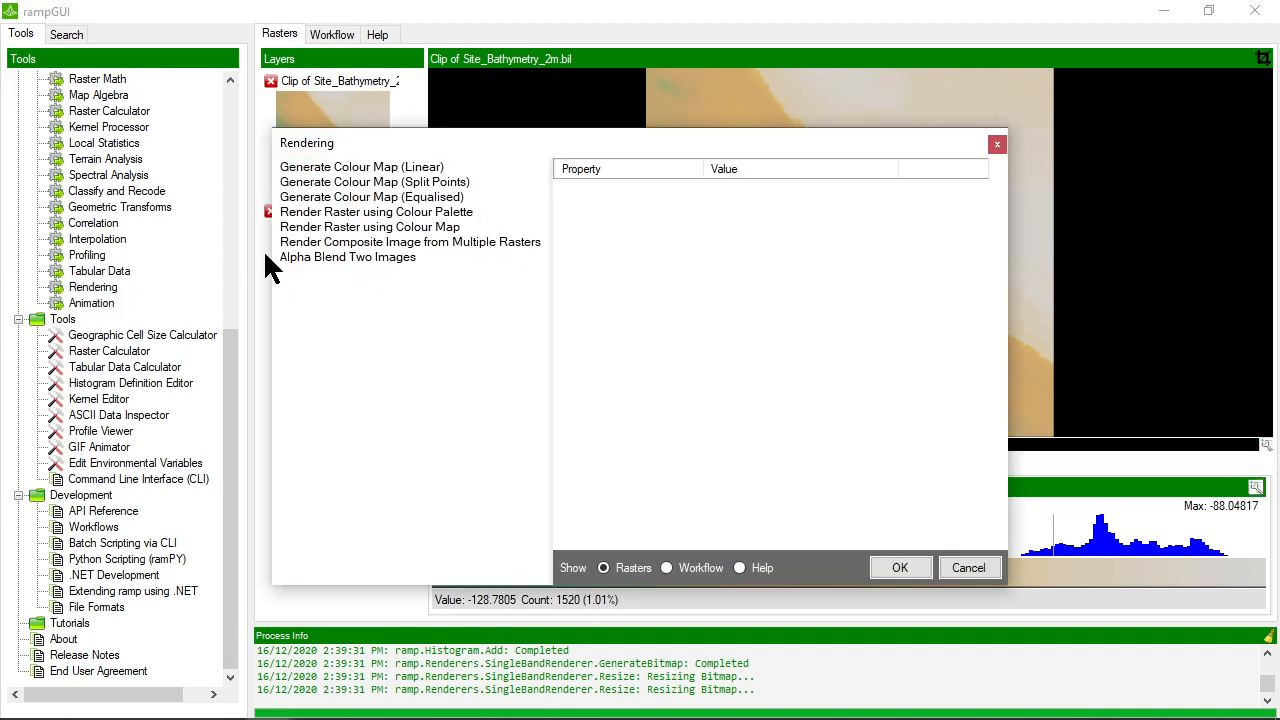
left_click(377, 169)
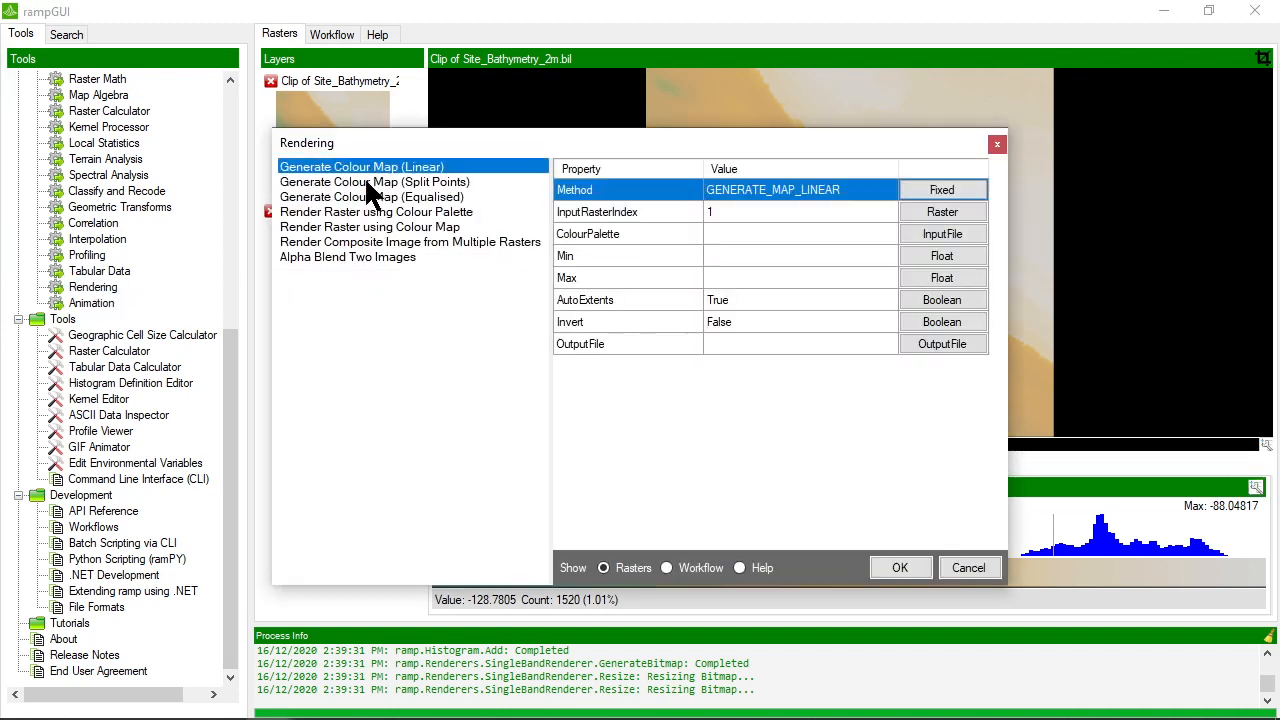
left_click(367, 183)
left_click(368, 197)
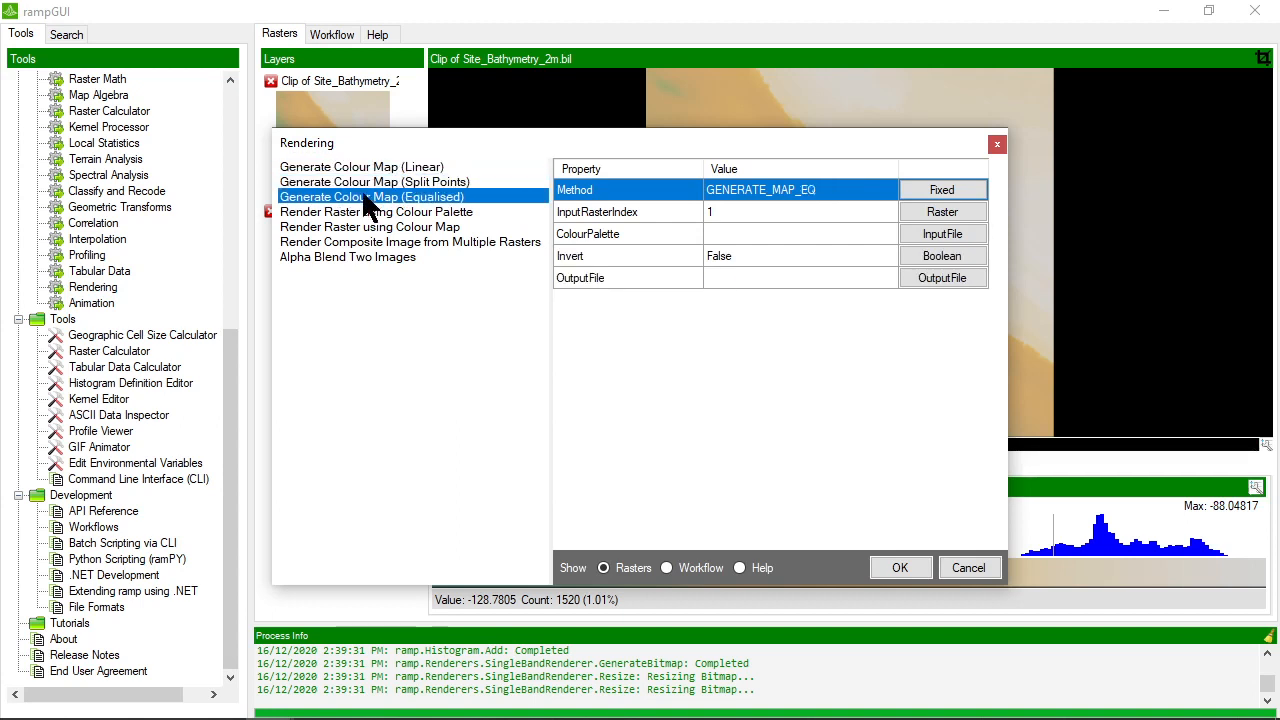
left_click(368, 184)
left_click(369, 168)
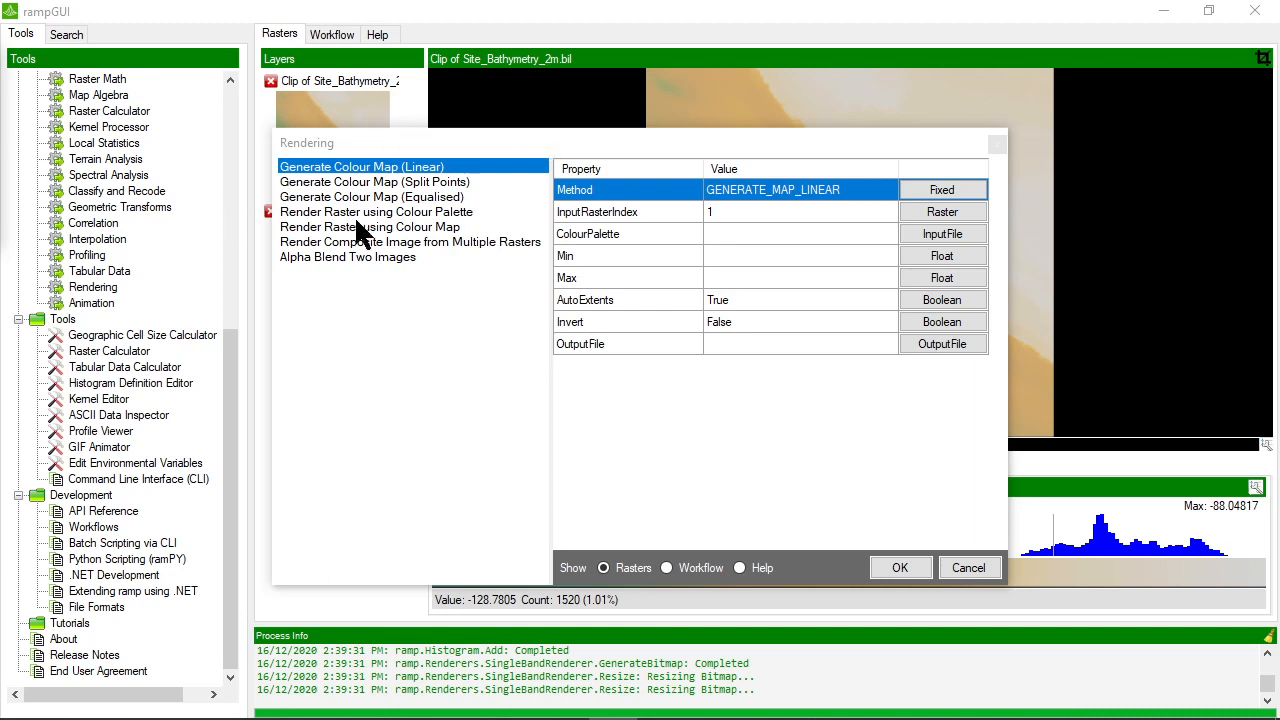
left_click(343, 258)
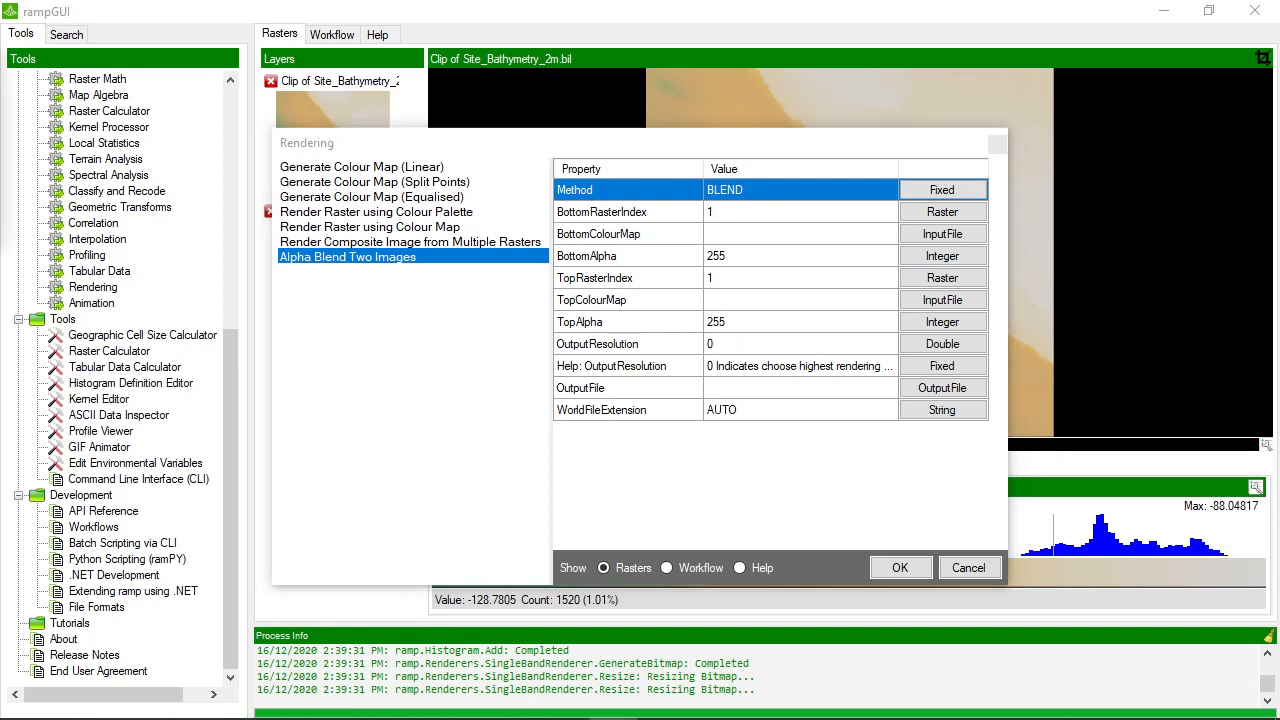
left_click(958, 567)
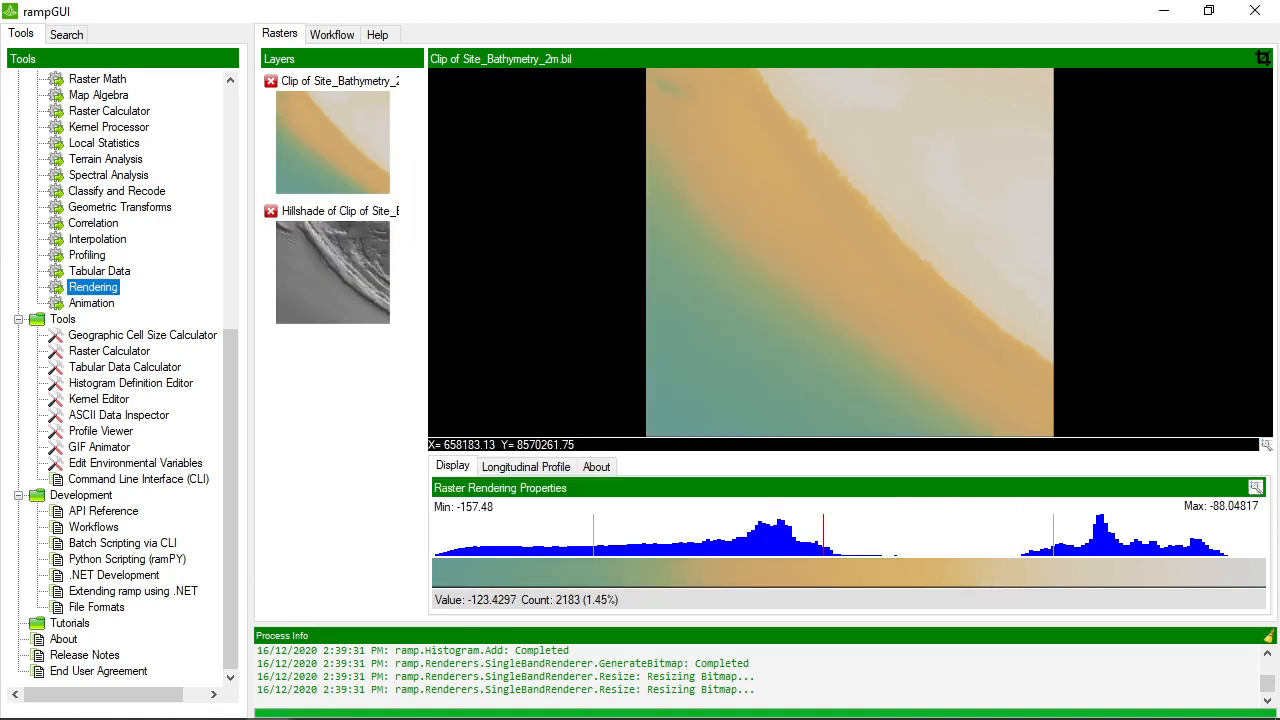
Change the bathymetry clip's colour palette to SCM-Roma
left_click(329, 258)
left_click(330, 145)
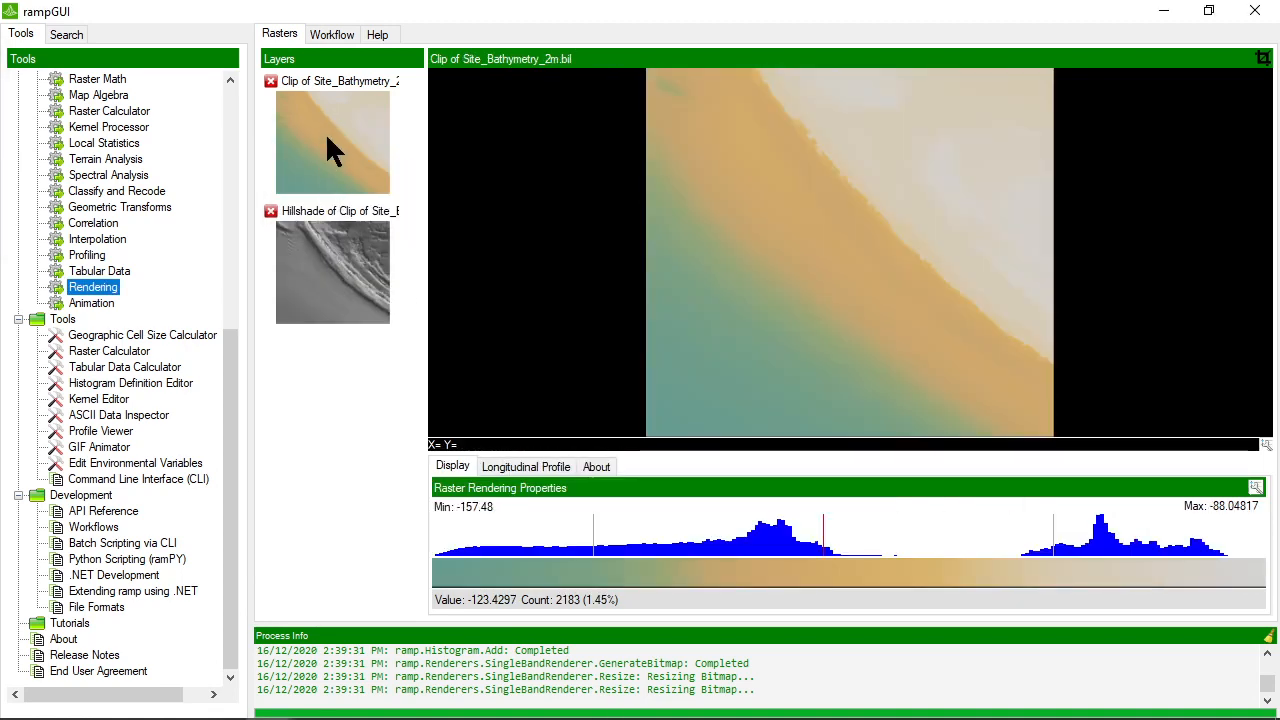
left_click(1256, 488)
left_click(641, 200)
scroll(683, 430, "down", 5)
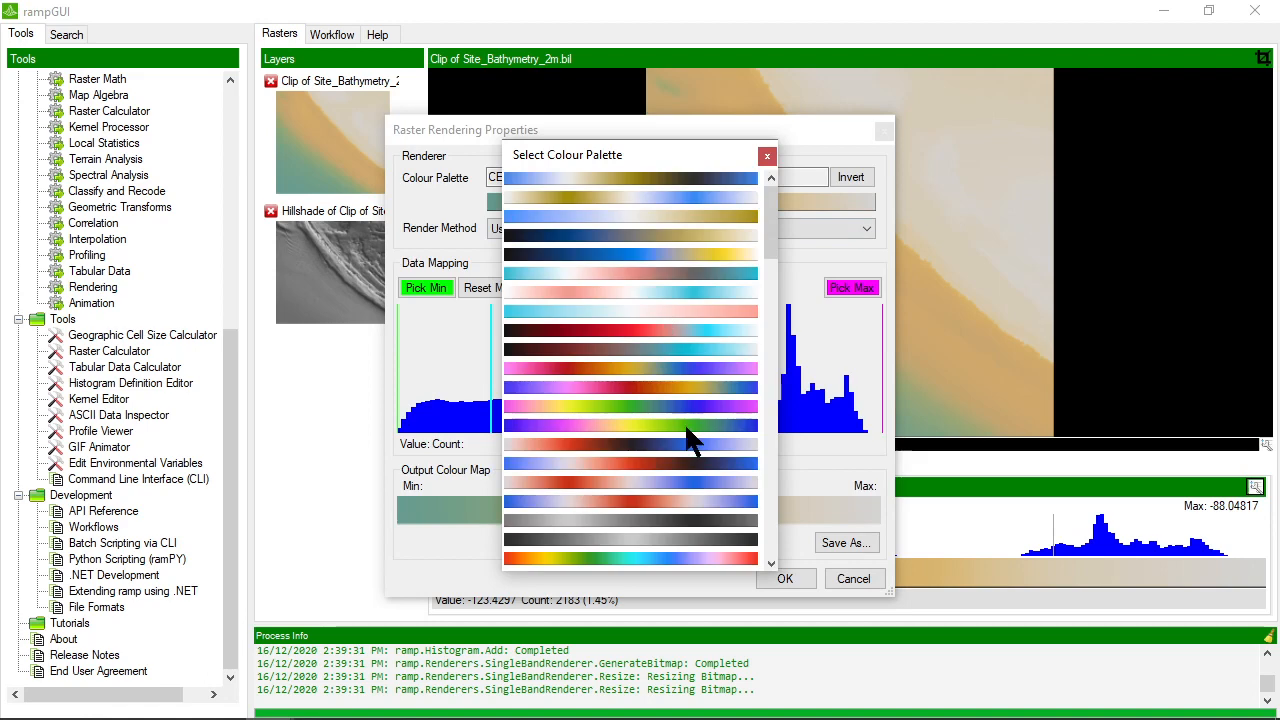
scroll(683, 428, "down", 5)
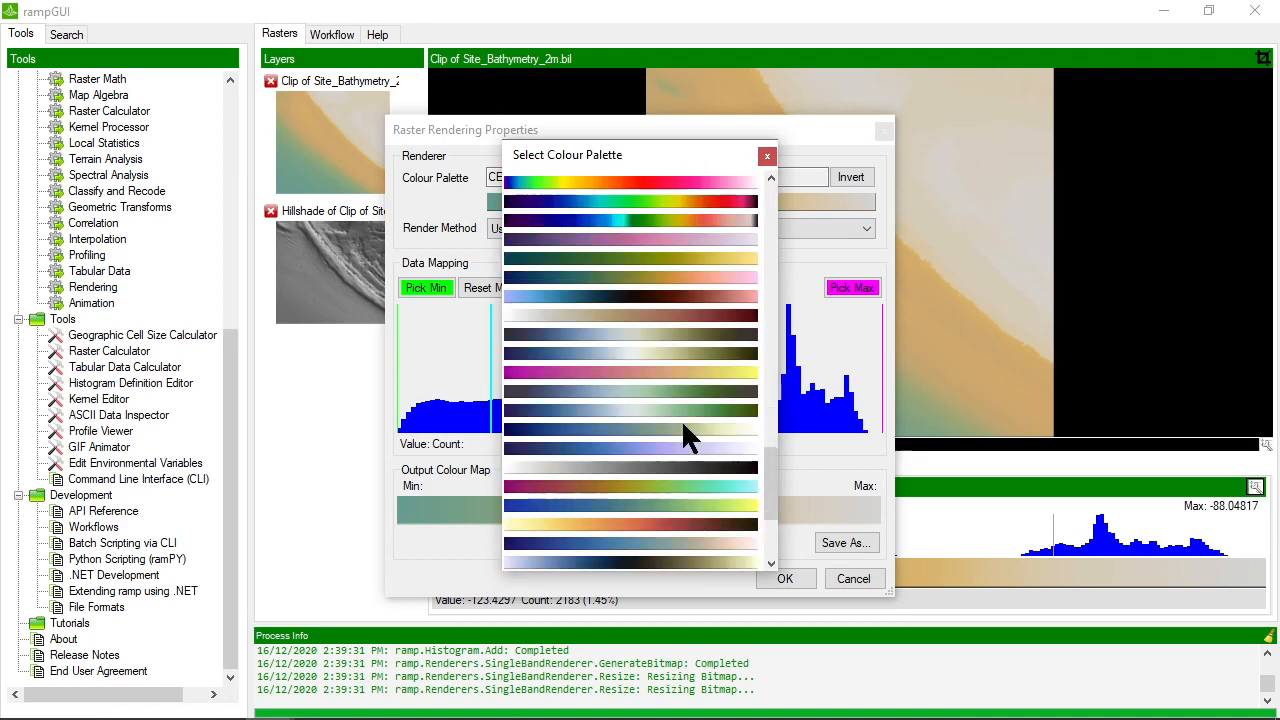
scroll(680, 428, "down", 3)
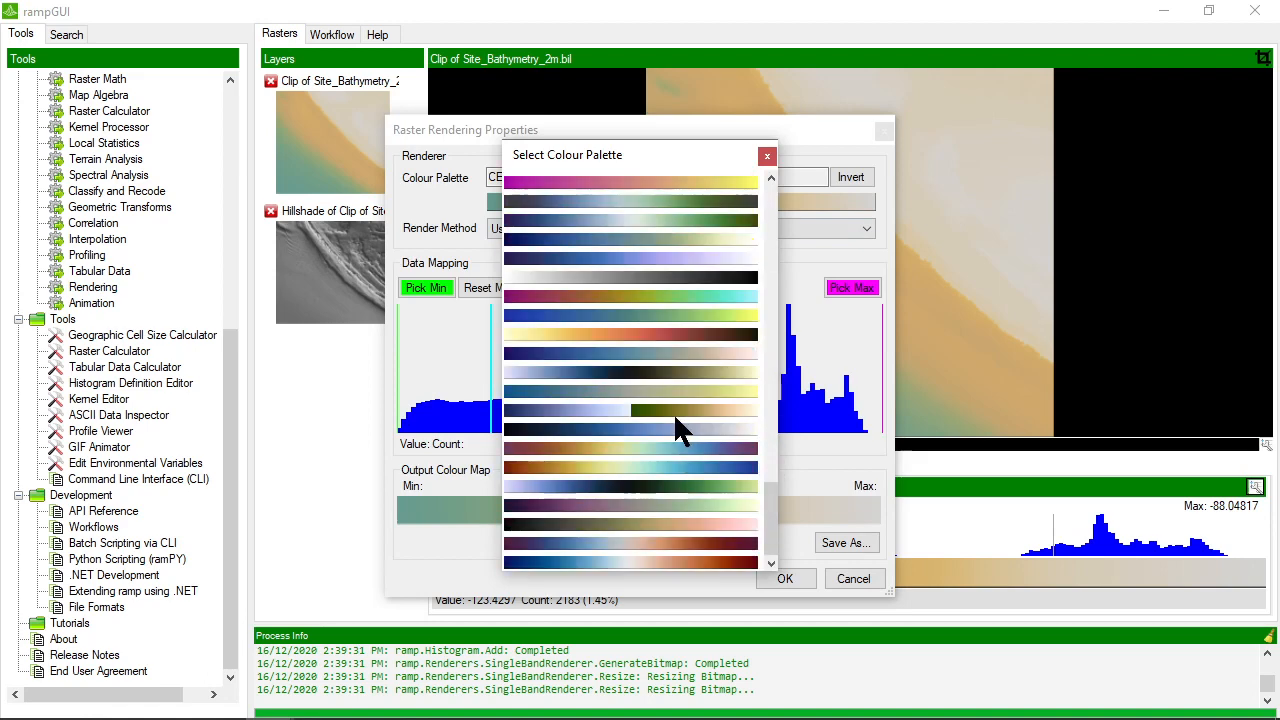
left_click(655, 467)
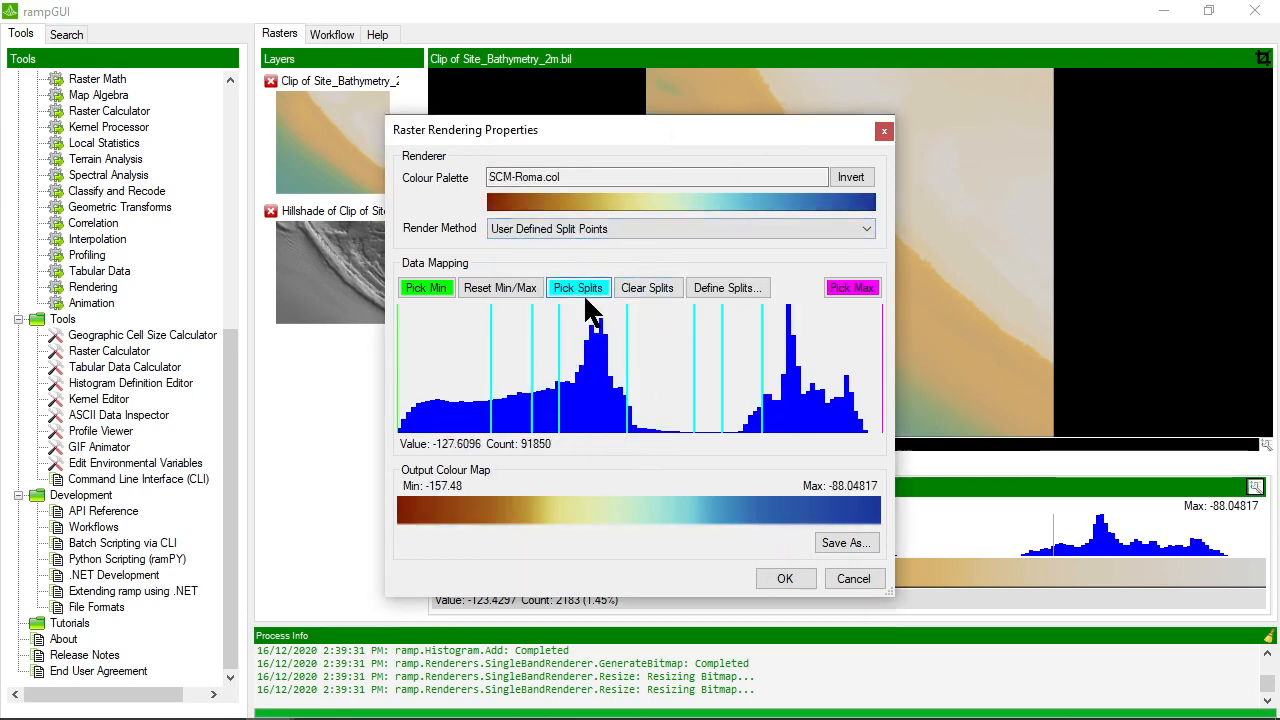
Set the render method to Equalised and apply the rendering to the bathymetry clip
left_click(590, 229)
left_click(546, 272)
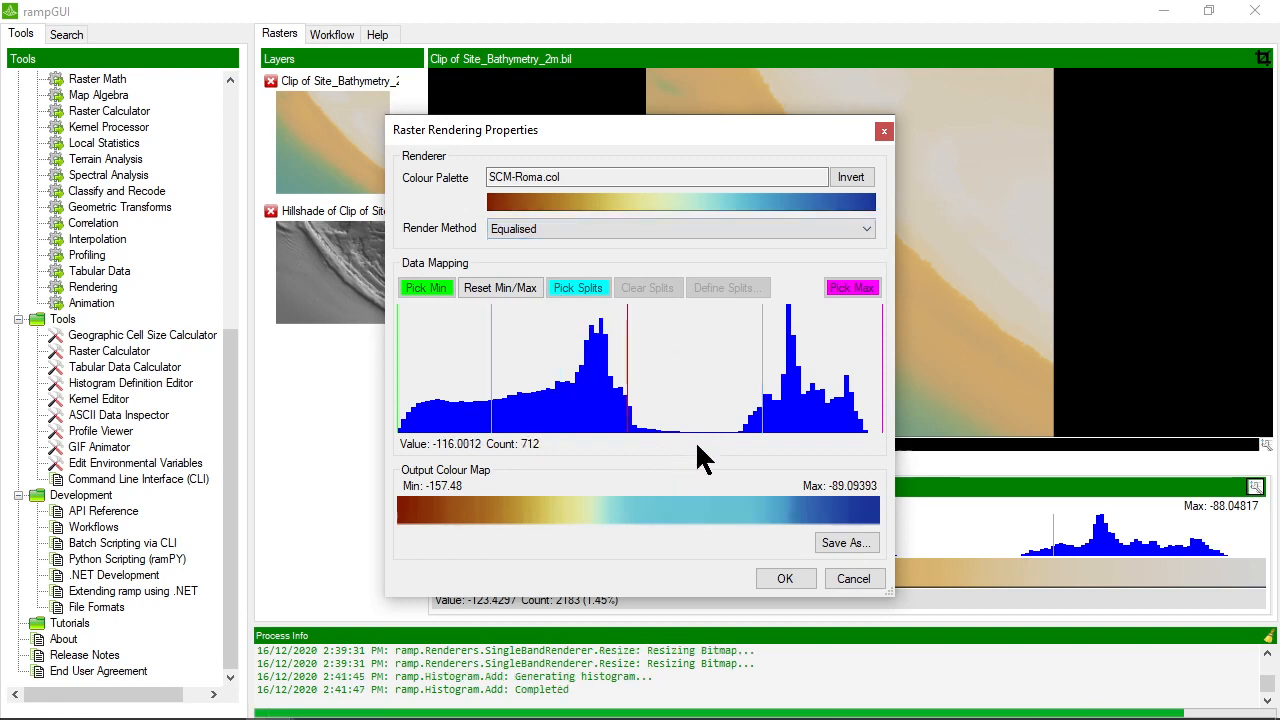
left_click(785, 579)
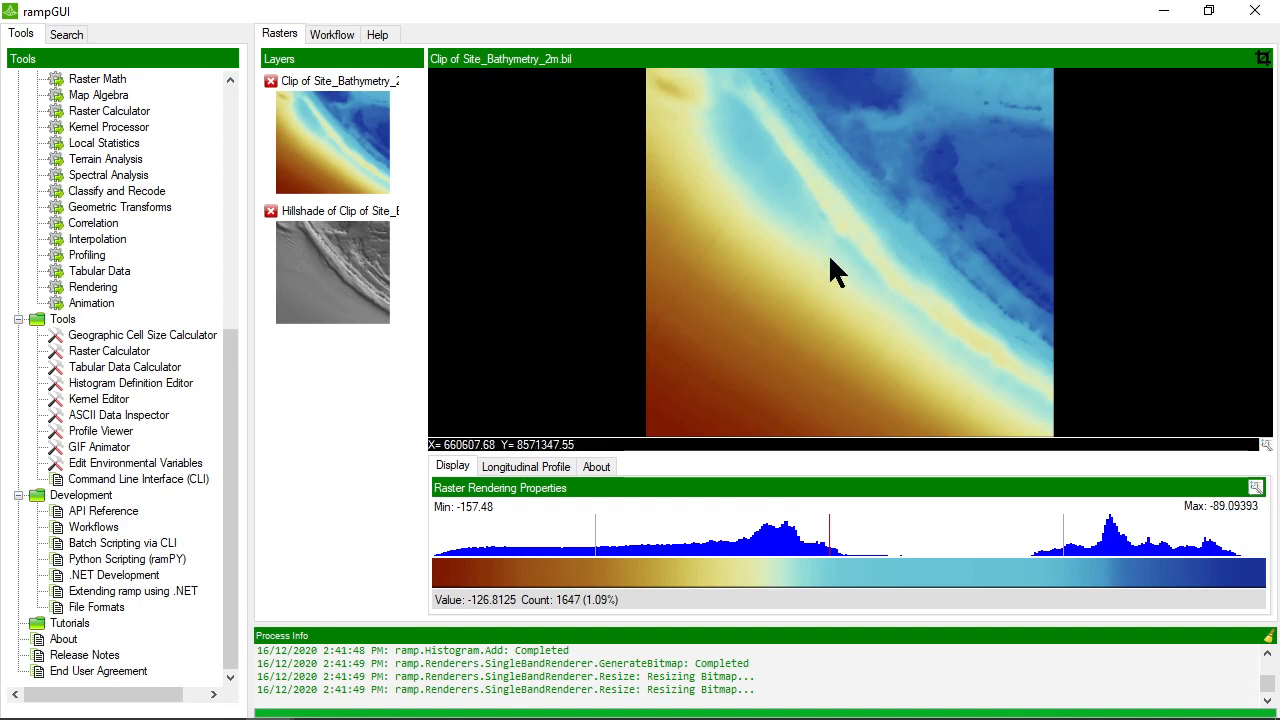
View the hillshade layer, return to the bathymetry clip and open the clip's rendering properties
left_click(336, 272)
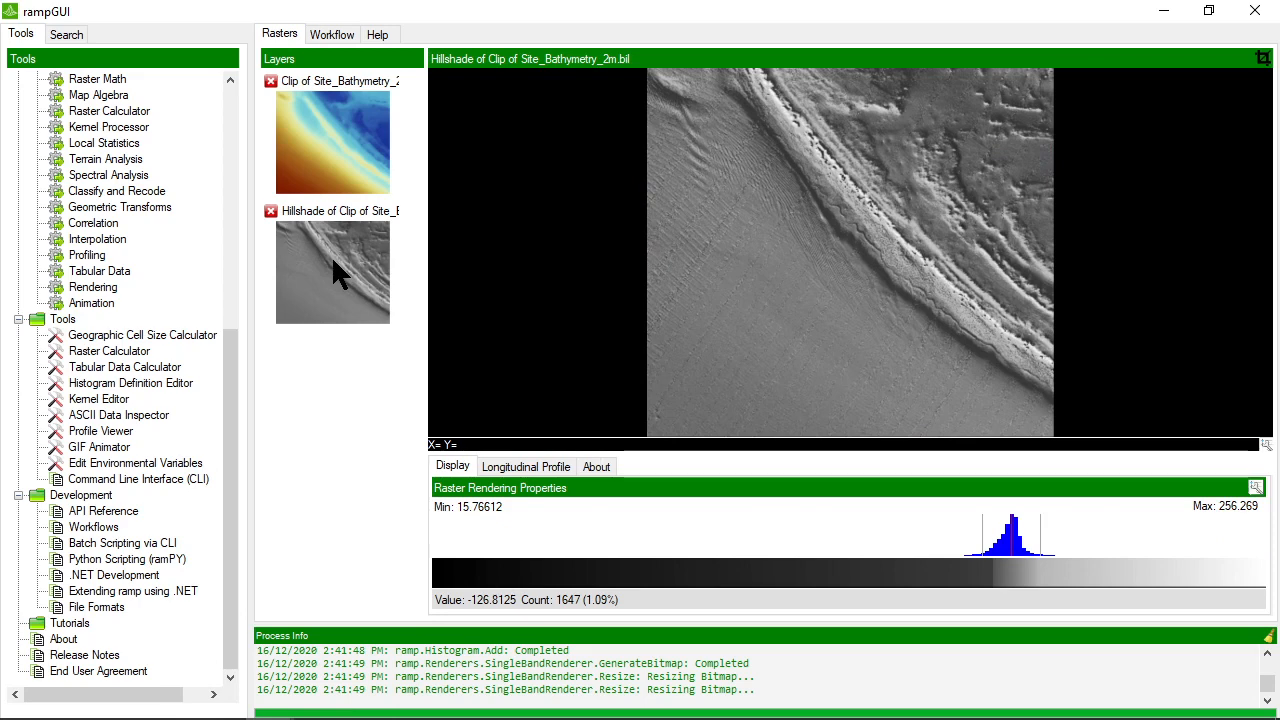
left_click(332, 141)
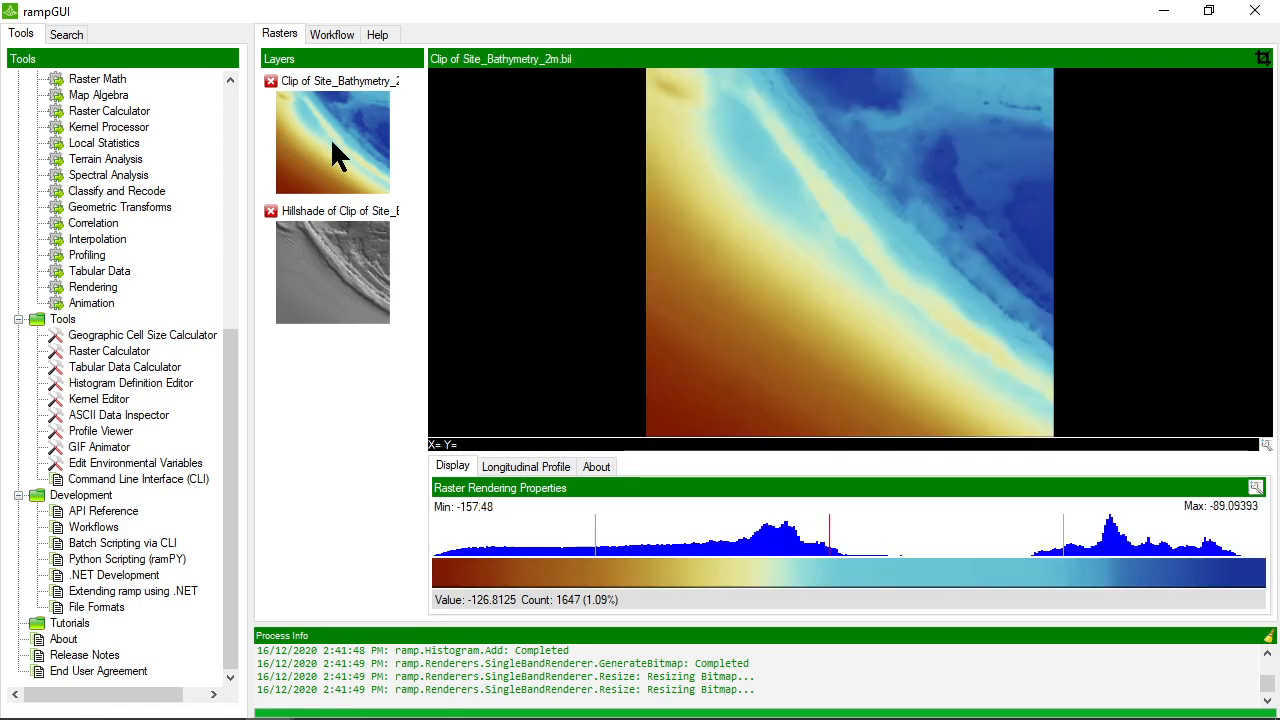
left_click(1256, 488)
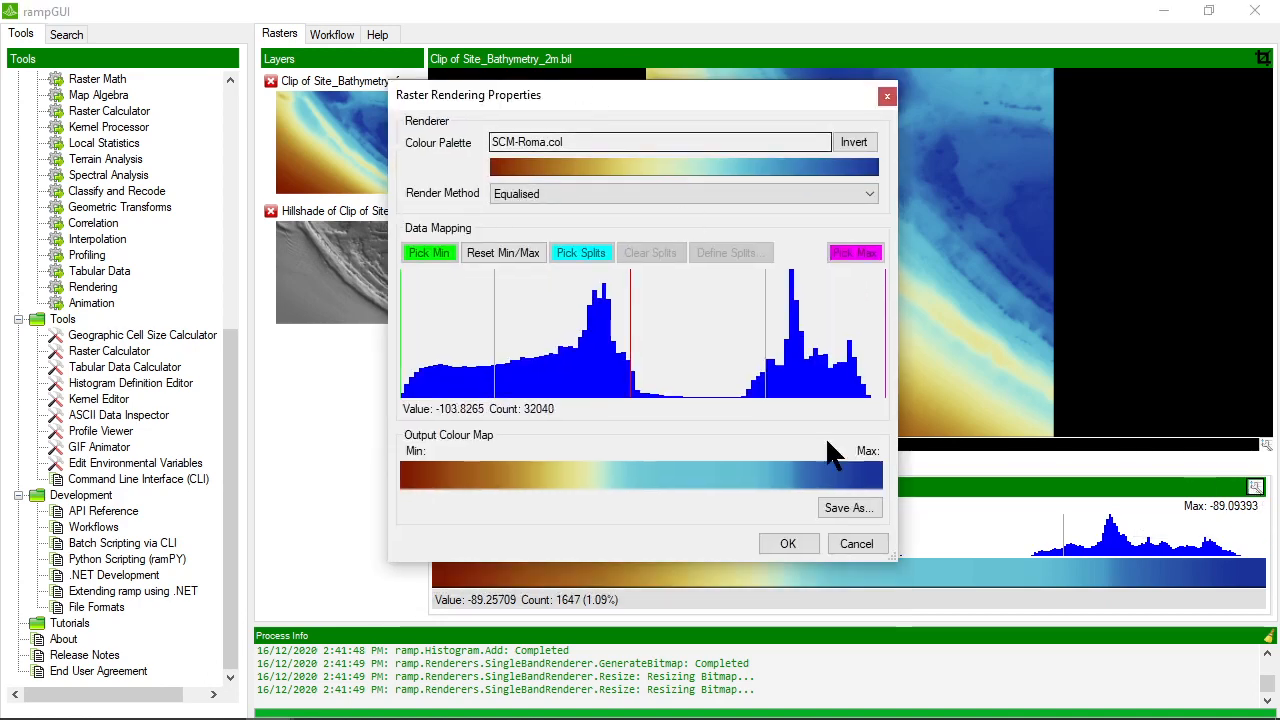
Try to save the bathymetry clip's colour map as Colour Map.cmap in the Sample Data folder
left_click(848, 510)
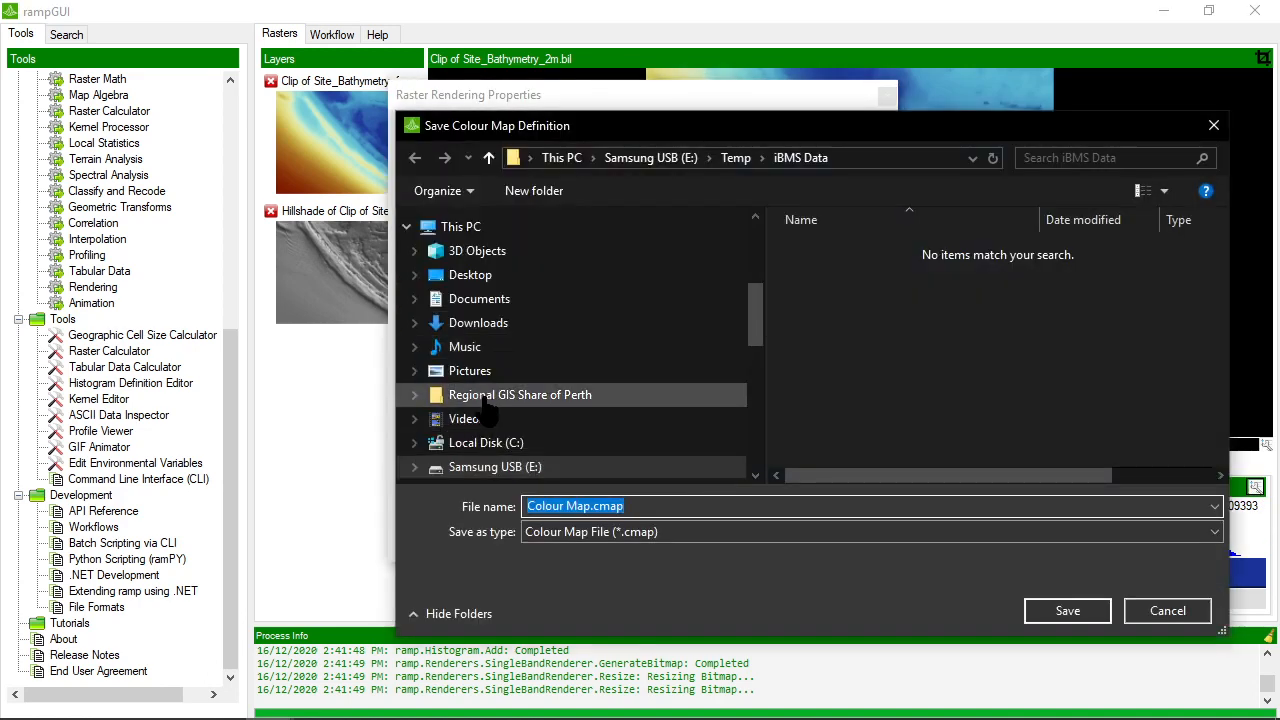
scroll(458, 270, "up", 2)
scroll(453, 262, "up", 3)
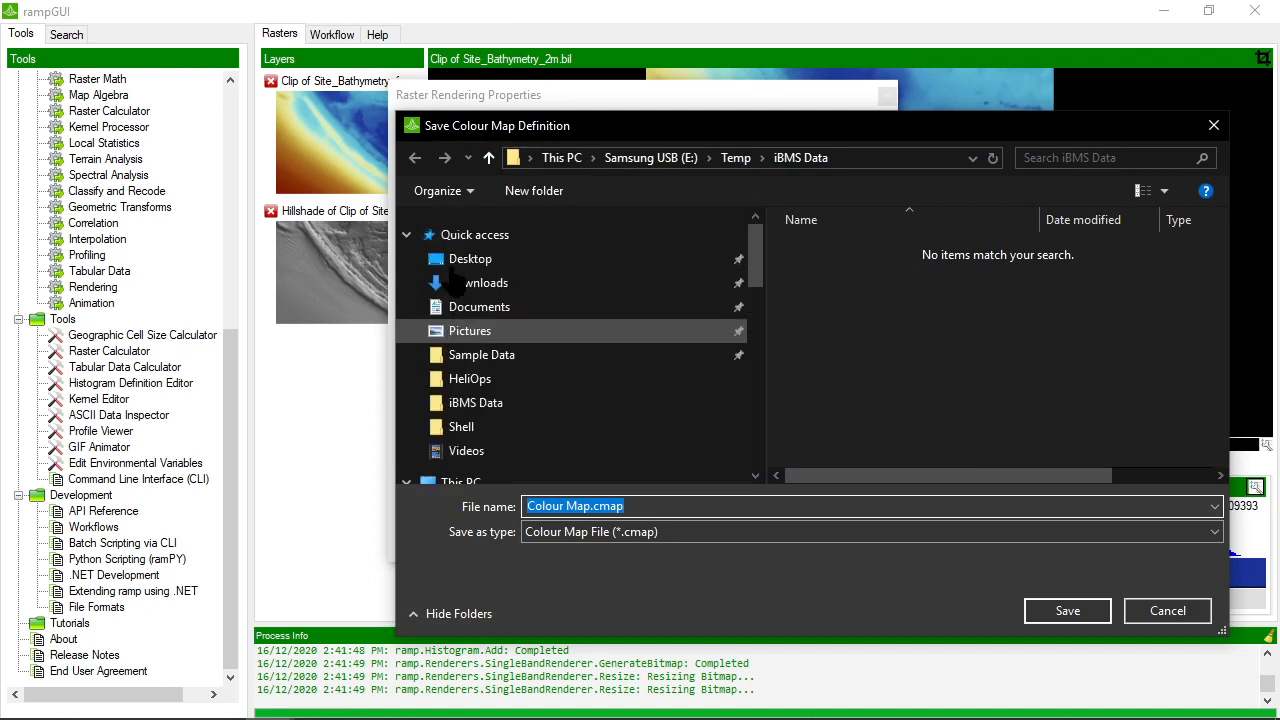
left_click(478, 358)
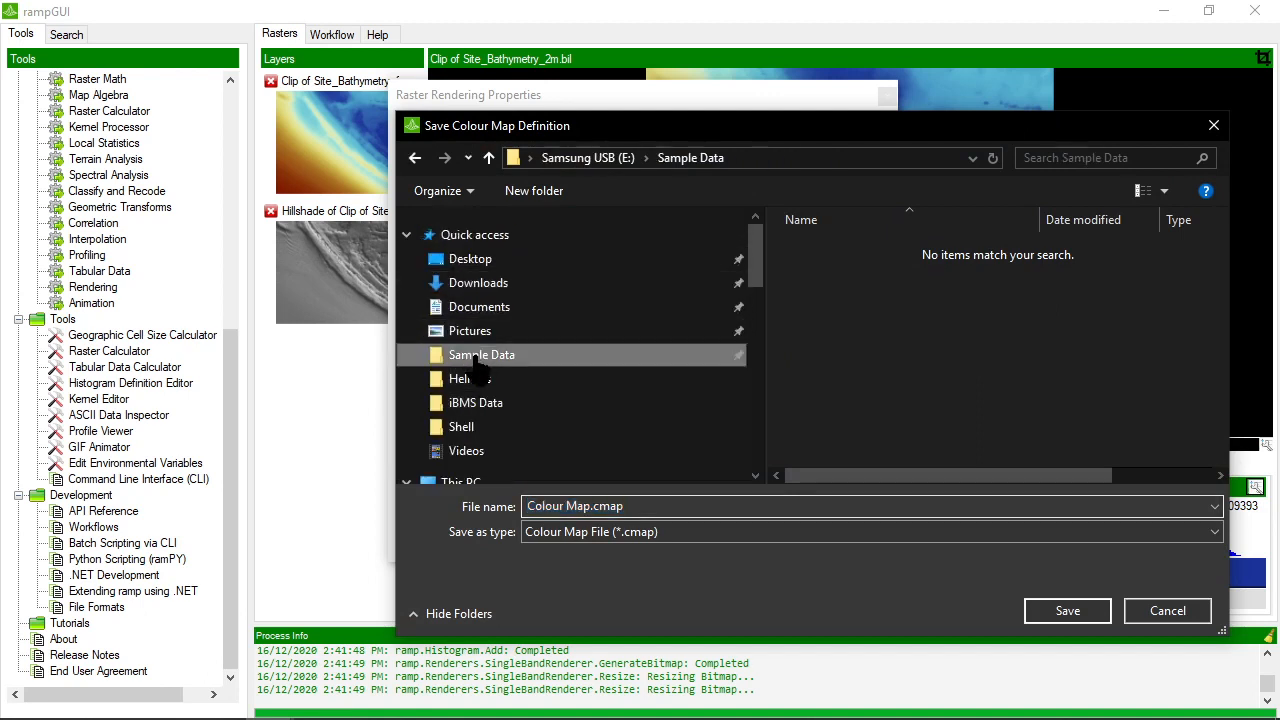
left_click(638, 510)
left_click(666, 512)
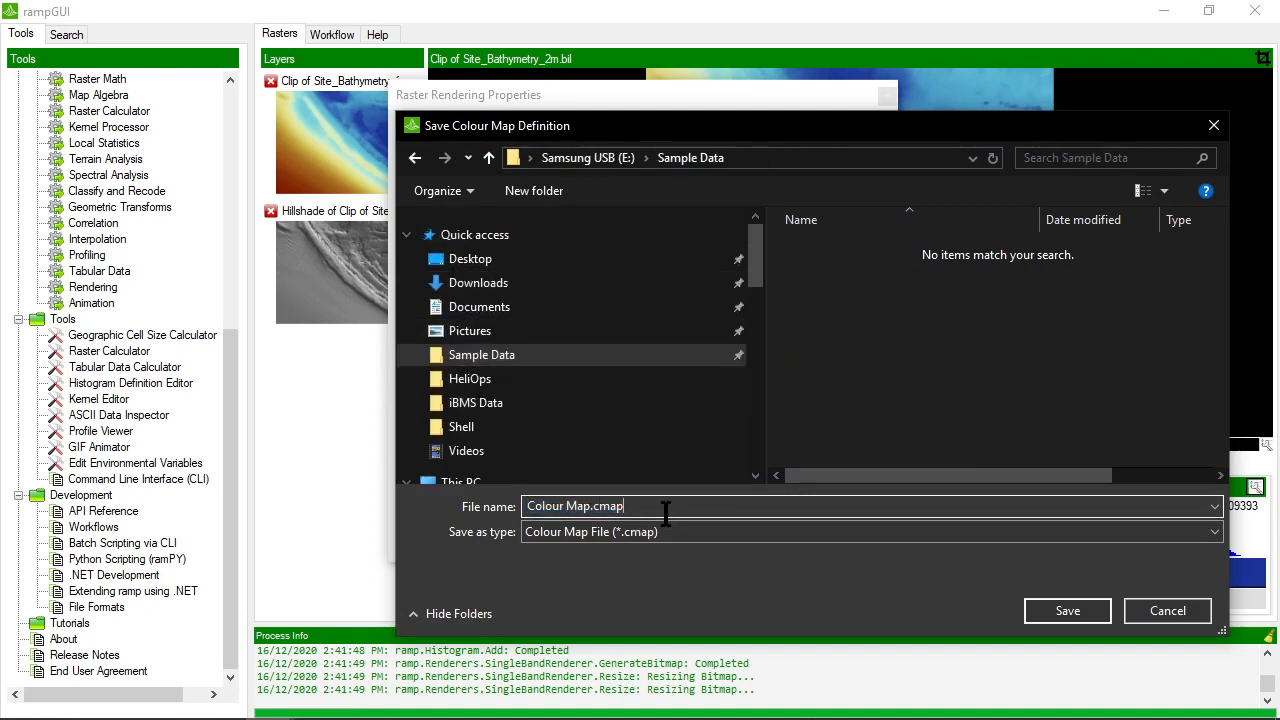
left_click(1072, 611)
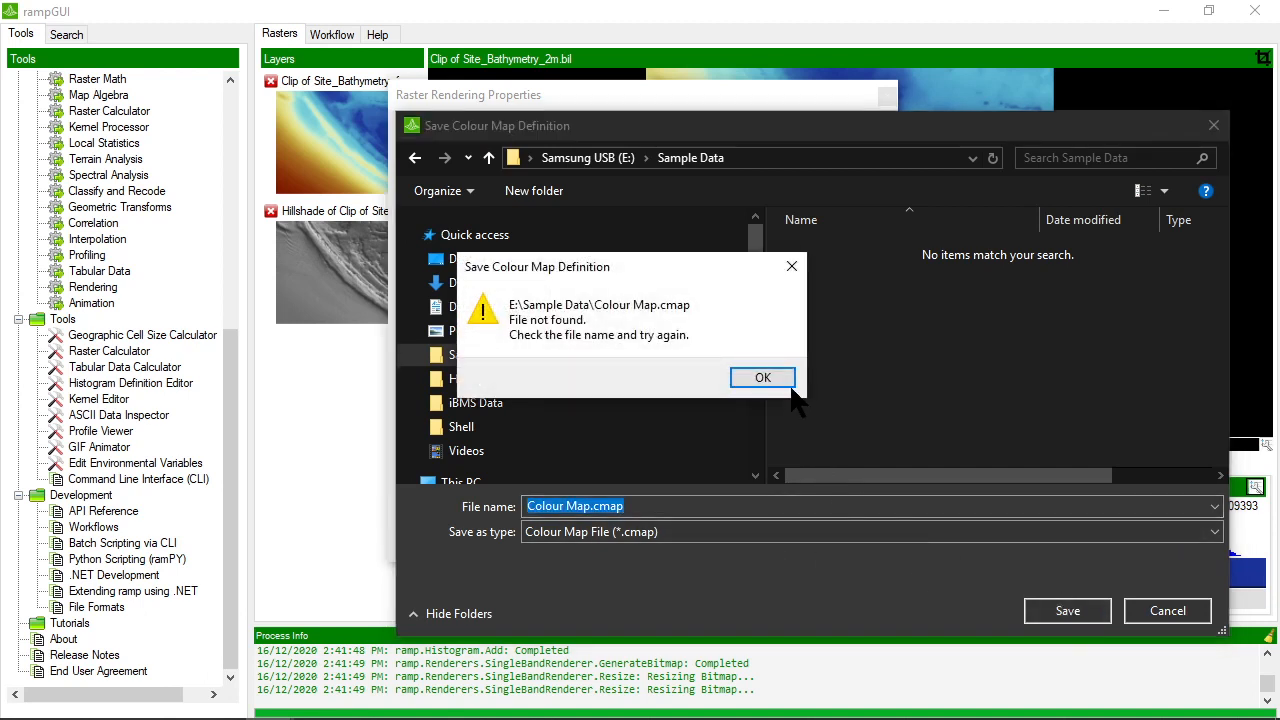
left_click(763, 378)
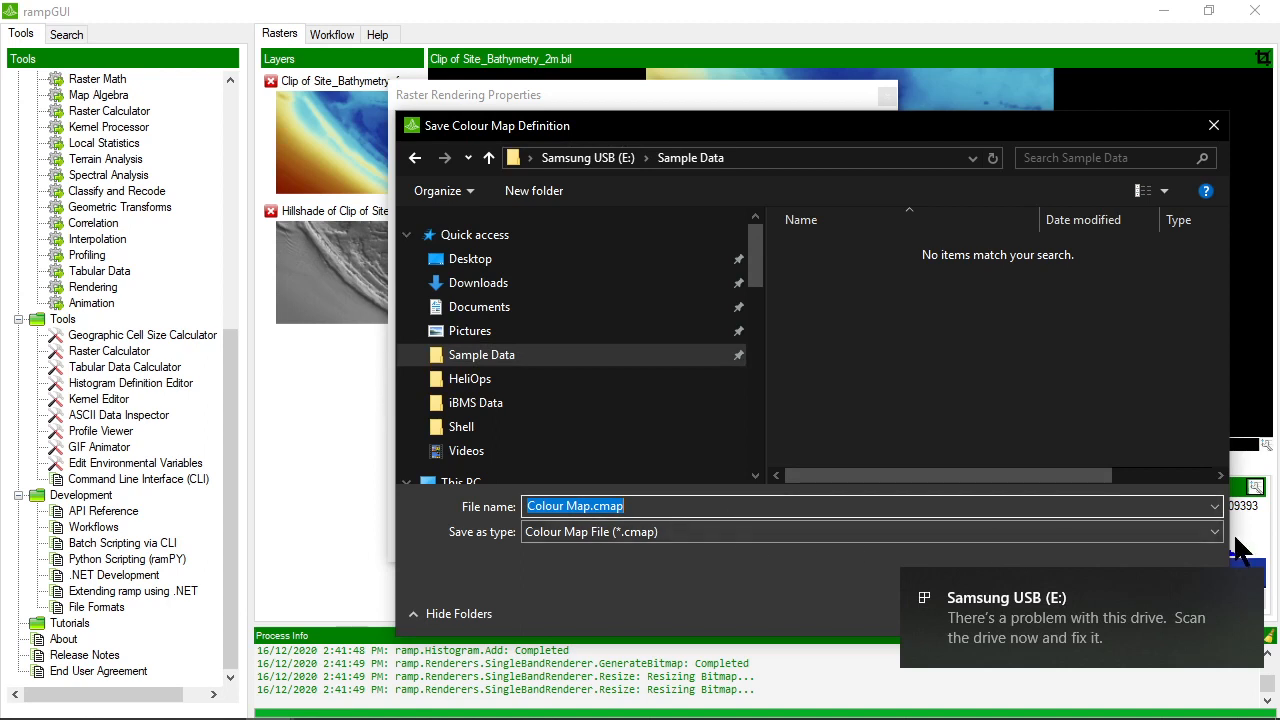
left_click_drag(976, 136, 736, 88)
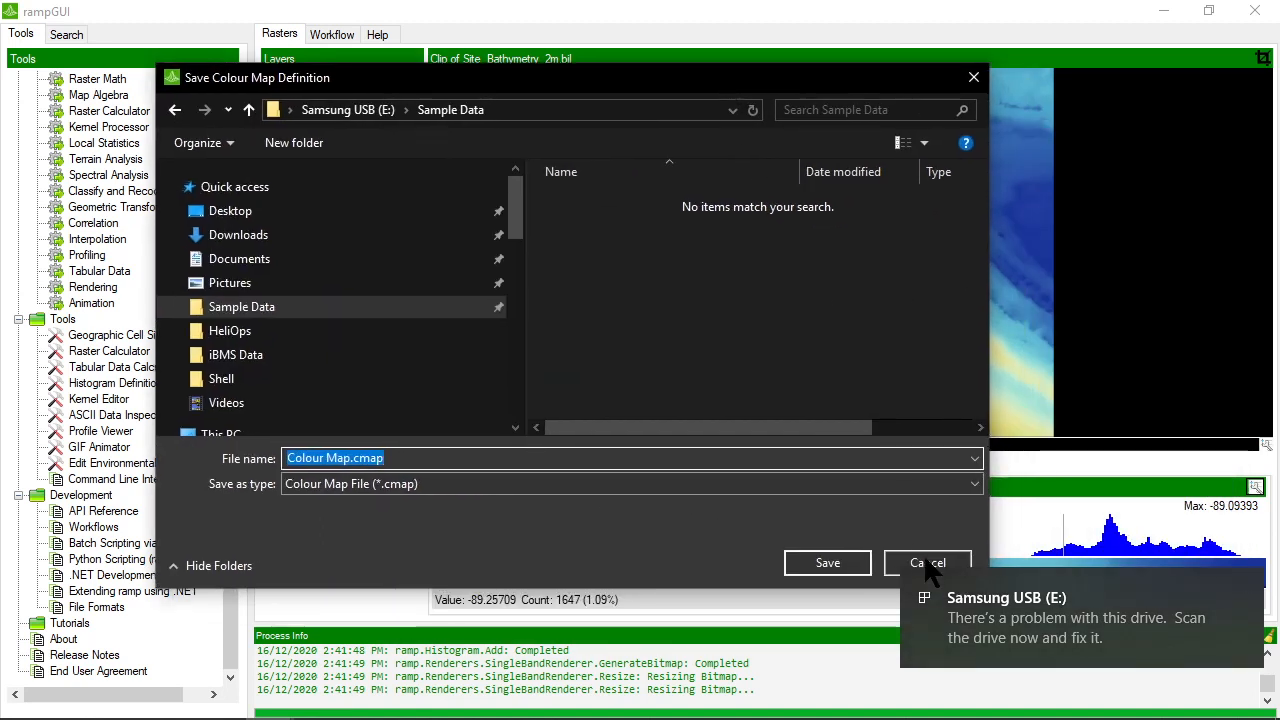
left_click(1249, 584)
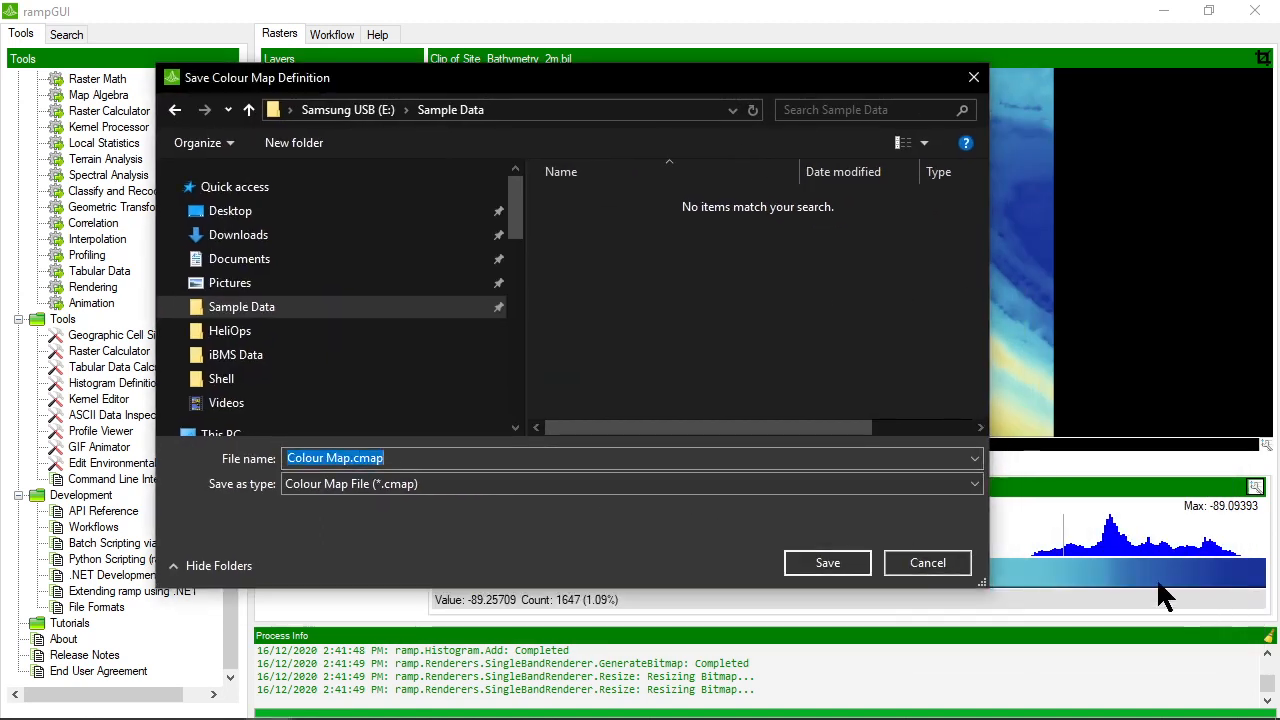
left_click(927, 563)
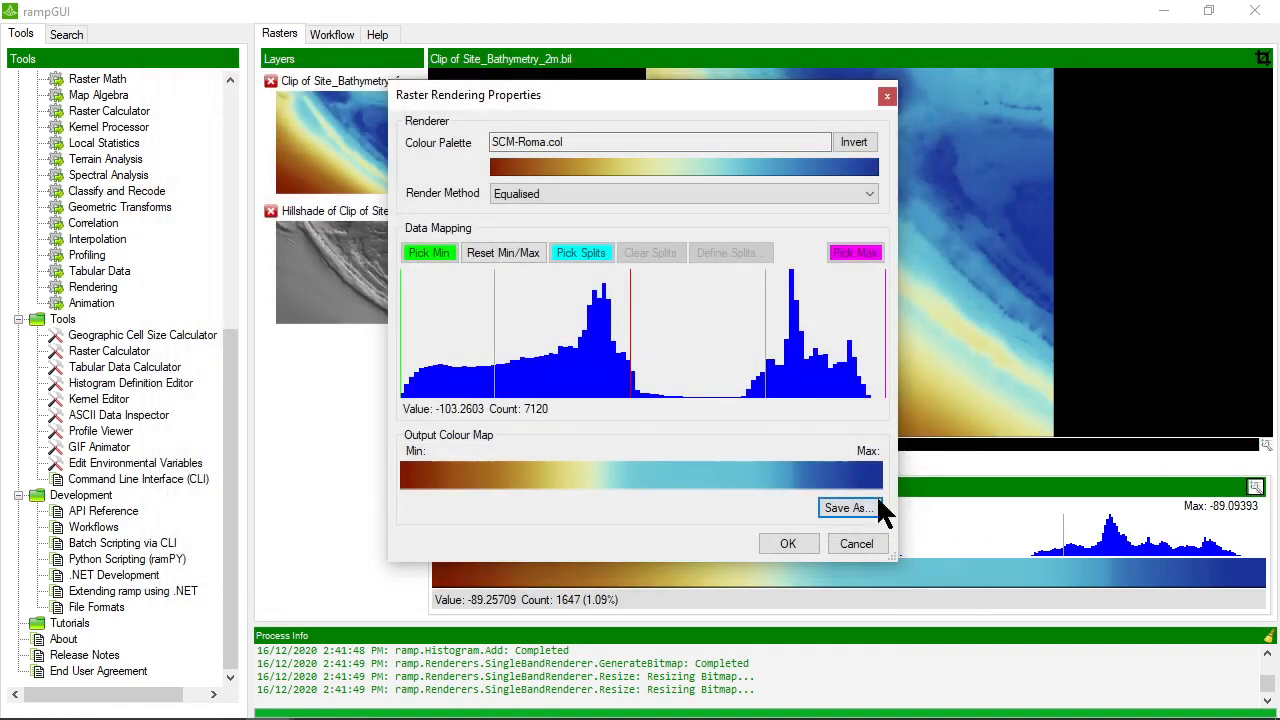
Save the bathymetry clip's colour map as Colour Map.cmap in Sample Data and close its rendering properties
left_click(848, 508)
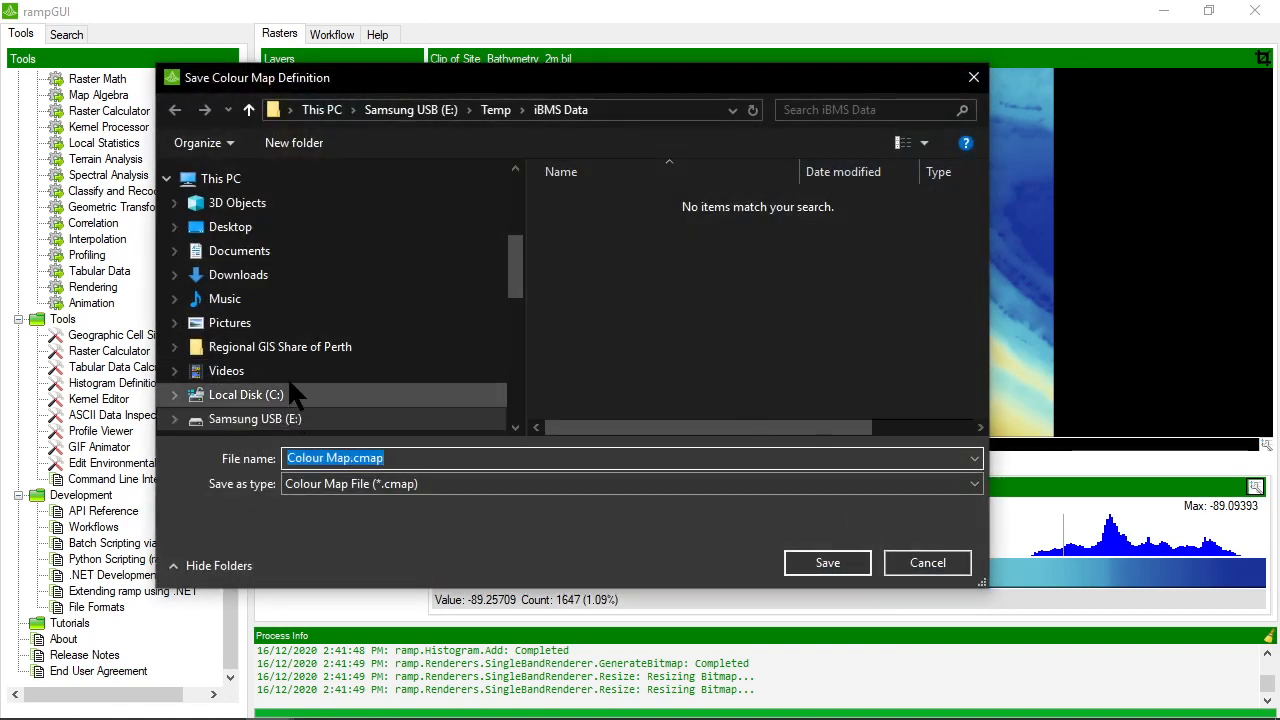
scroll(240, 275, "up", 1)
scroll(240, 275, "up", 2)
left_click(238, 171)
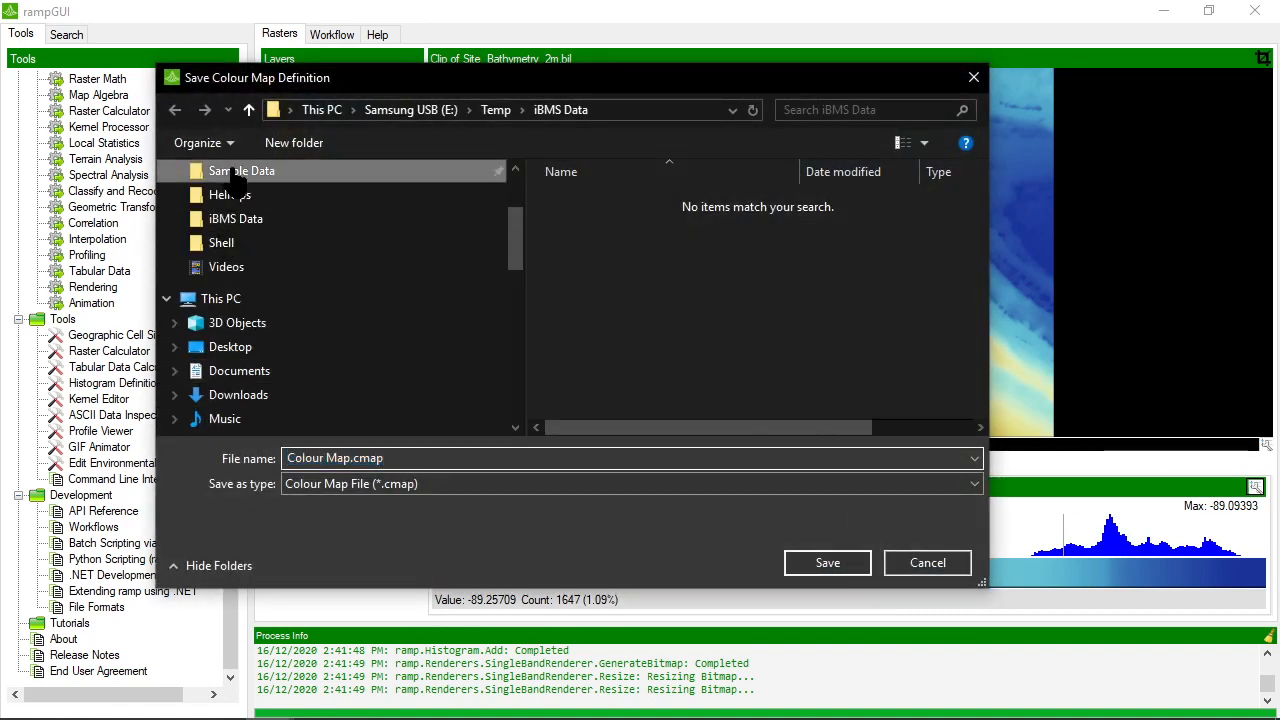
left_click(822, 562)
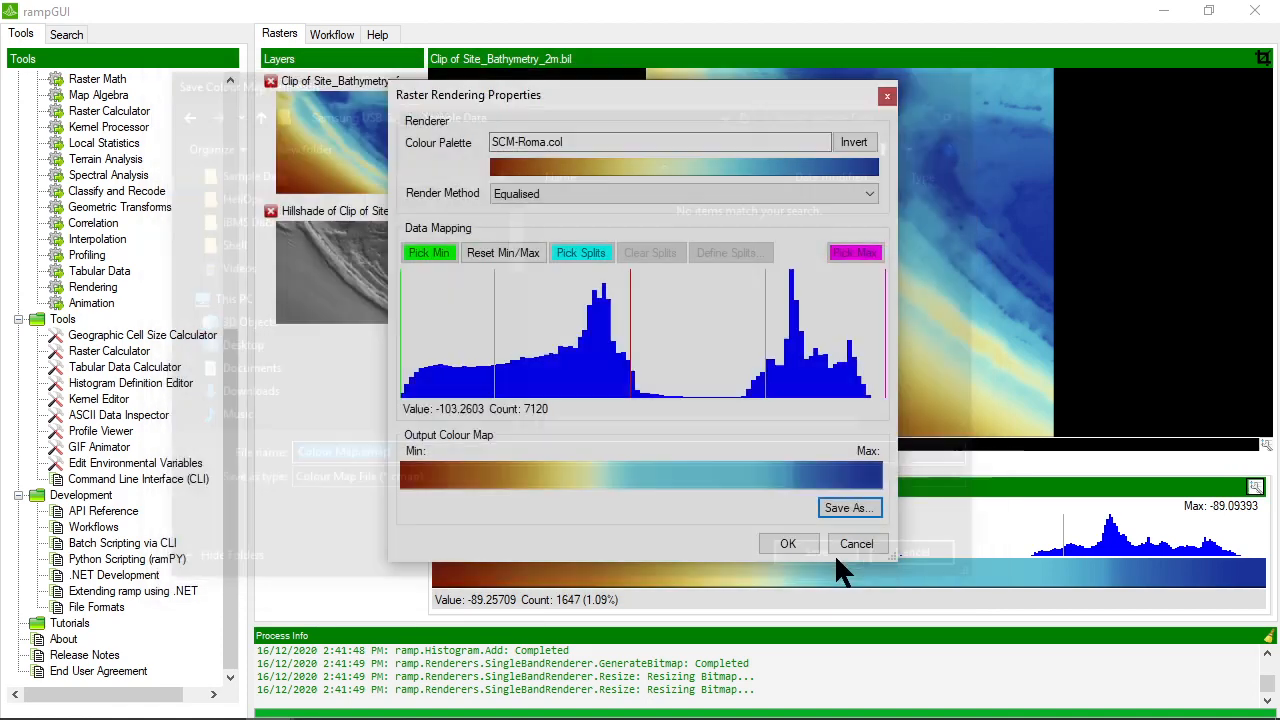
left_click(857, 543)
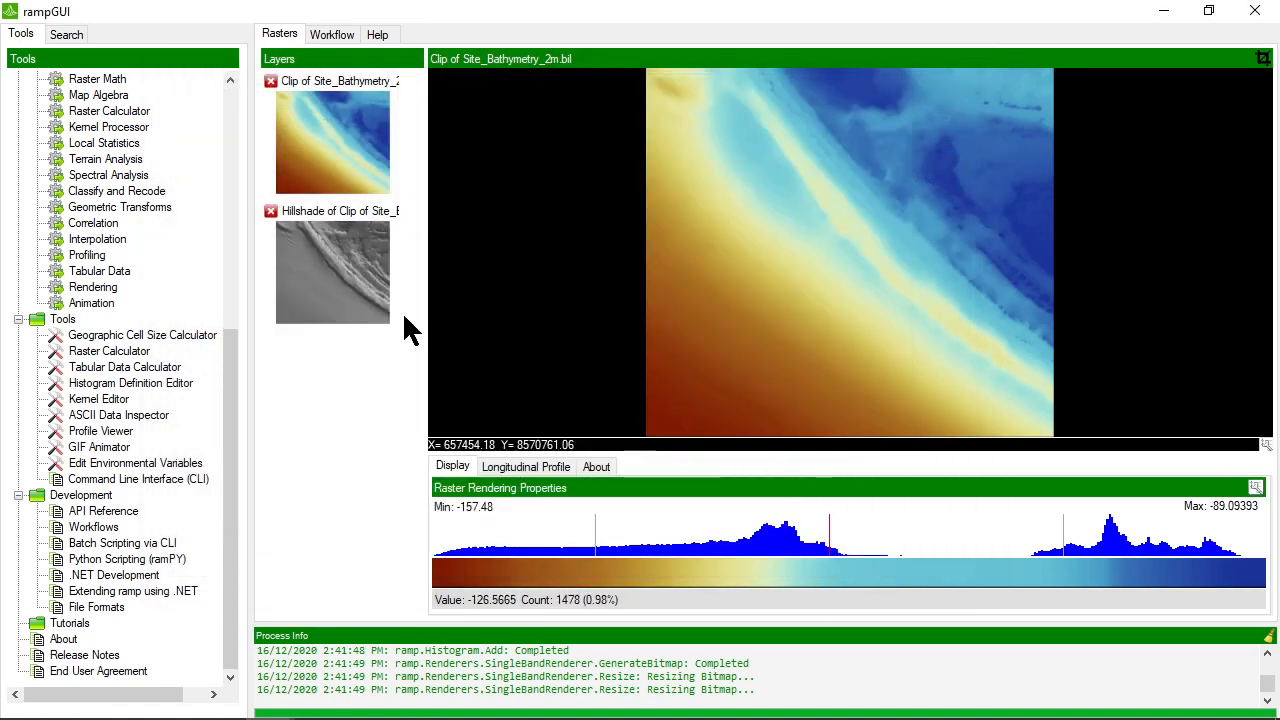
Save the hillshade layer's colour map as Hillshade.cmap in Sample Data and close its rendering properties
left_click(347, 268)
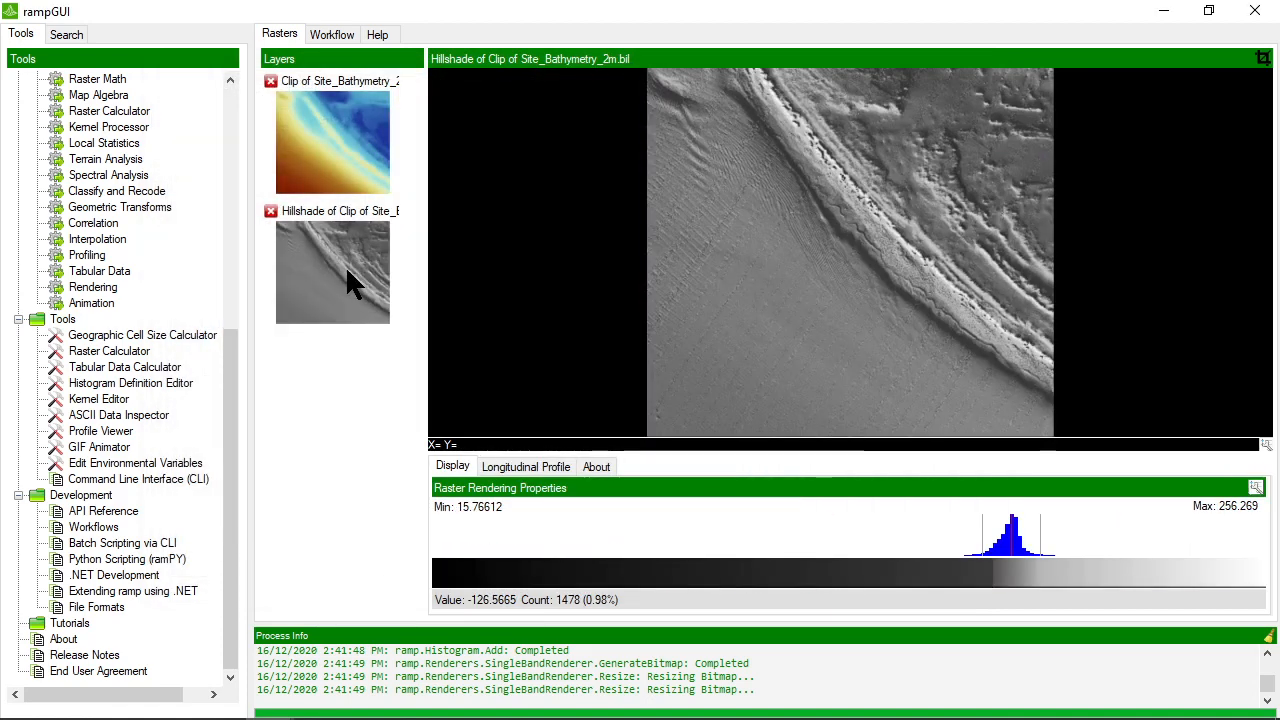
left_click(1255, 487)
left_click(845, 542)
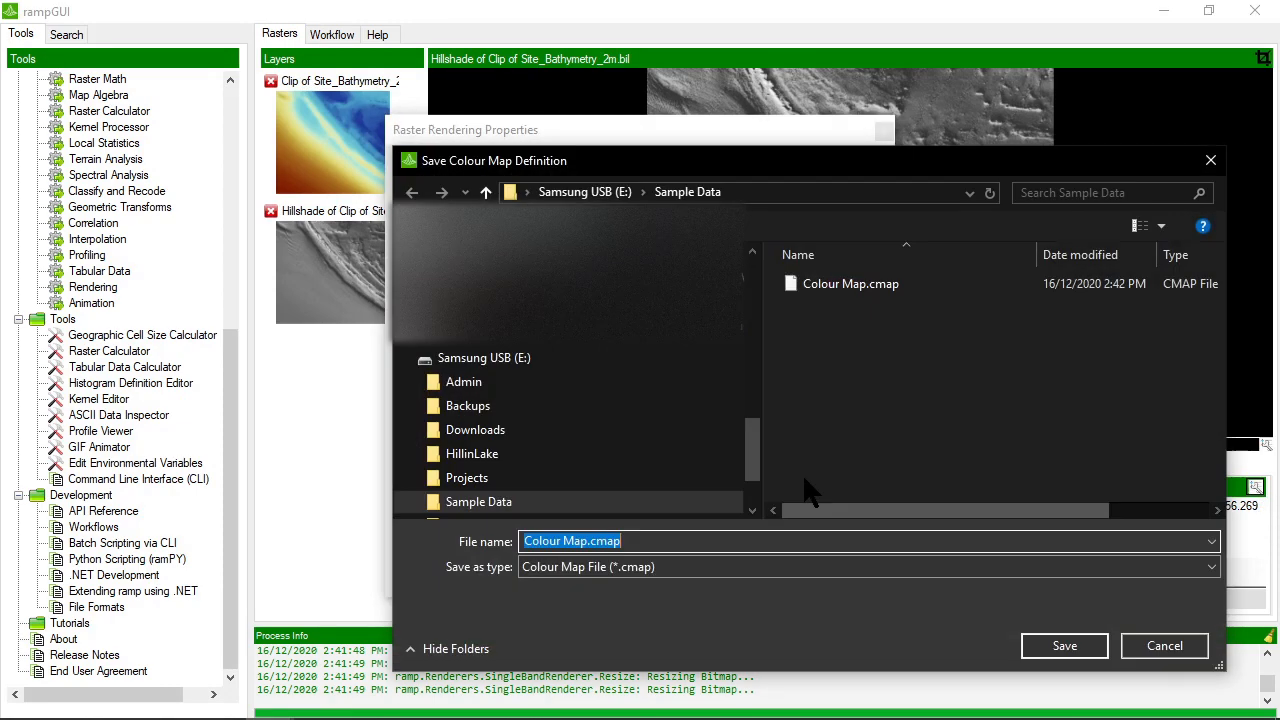
left_click(593, 541)
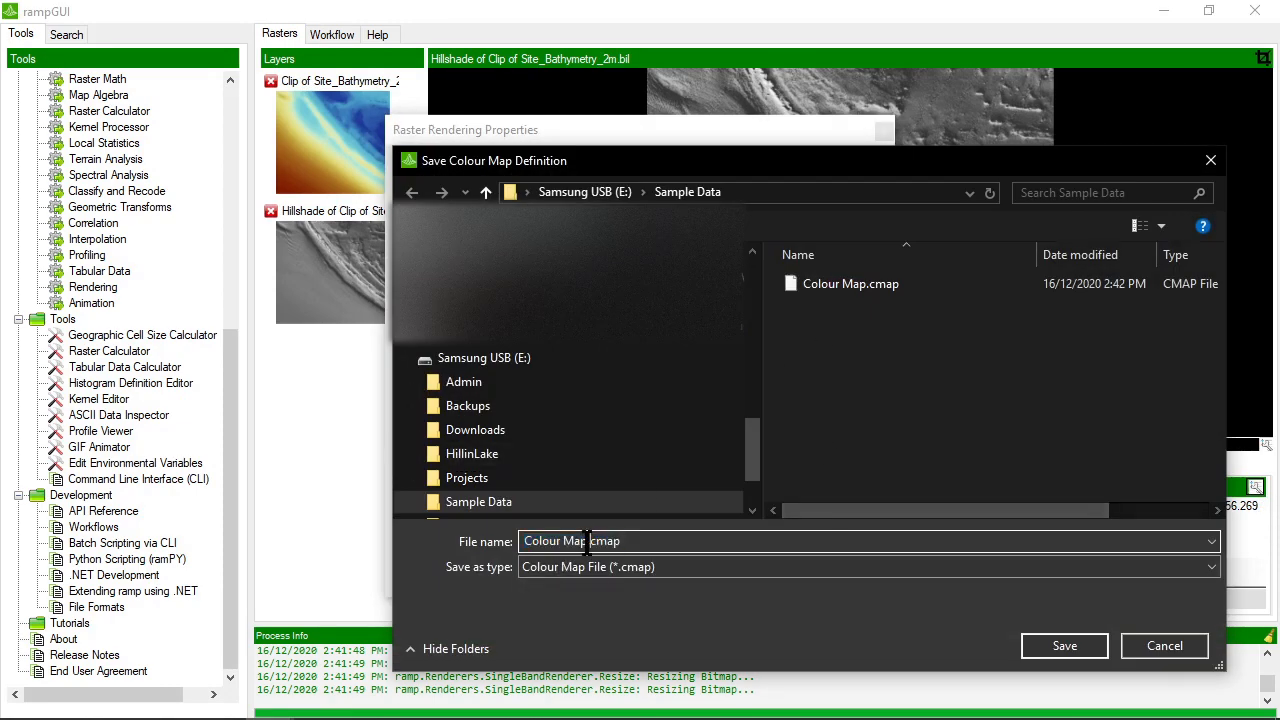
left_click_drag(588, 542, 467, 478)
type("Hilssha")
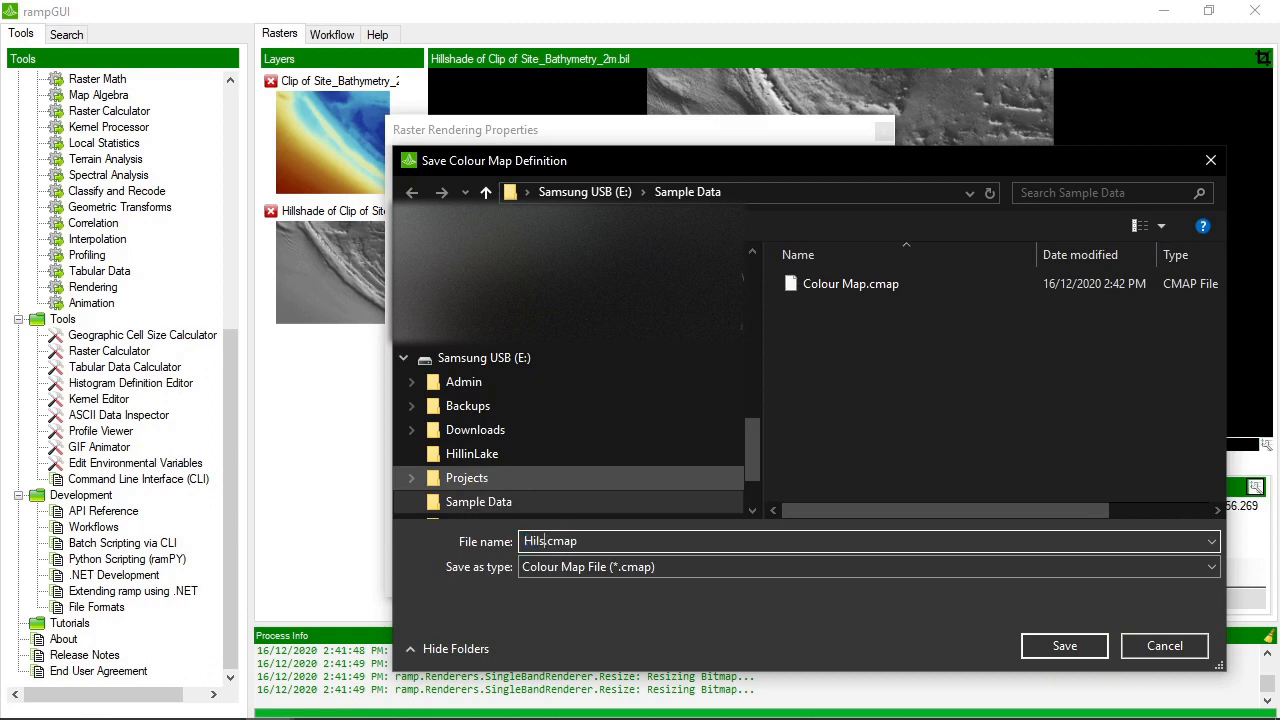
key("BackSpace")
key("BackSpace")
key("BackSpace")
key("BackSpace")
type("lshade")
left_click(1064, 645)
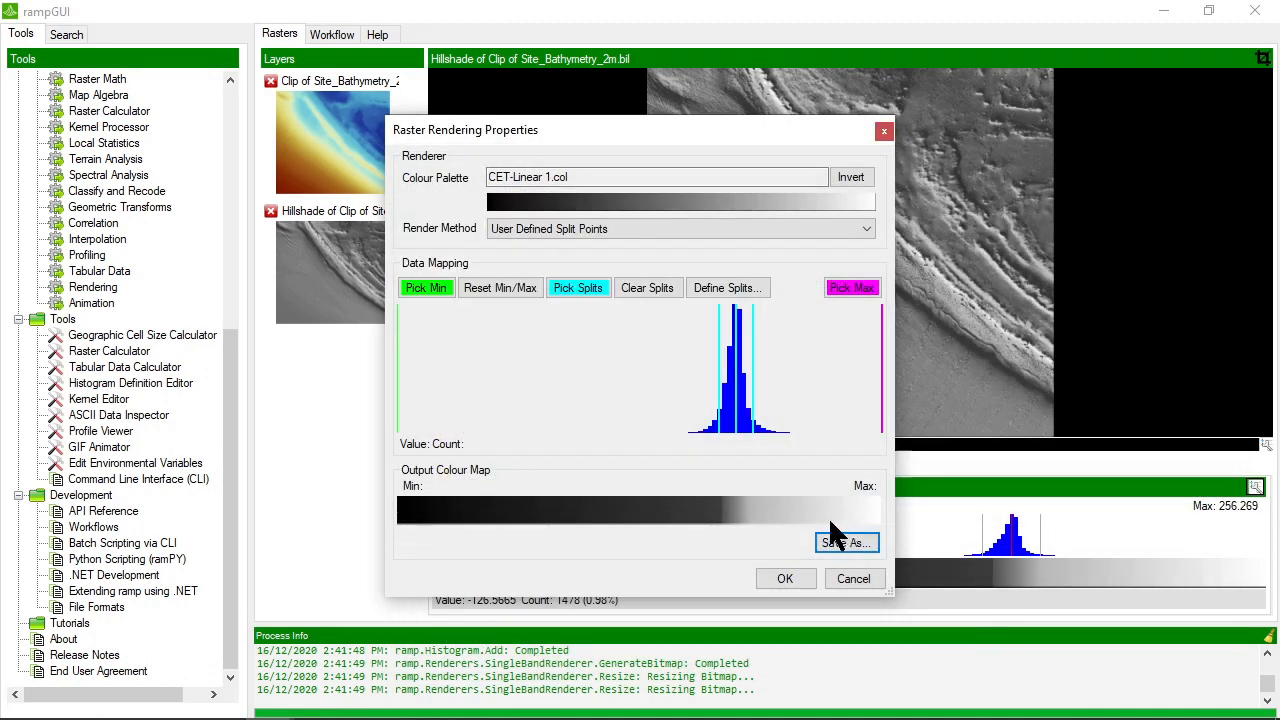
left_click(856, 580)
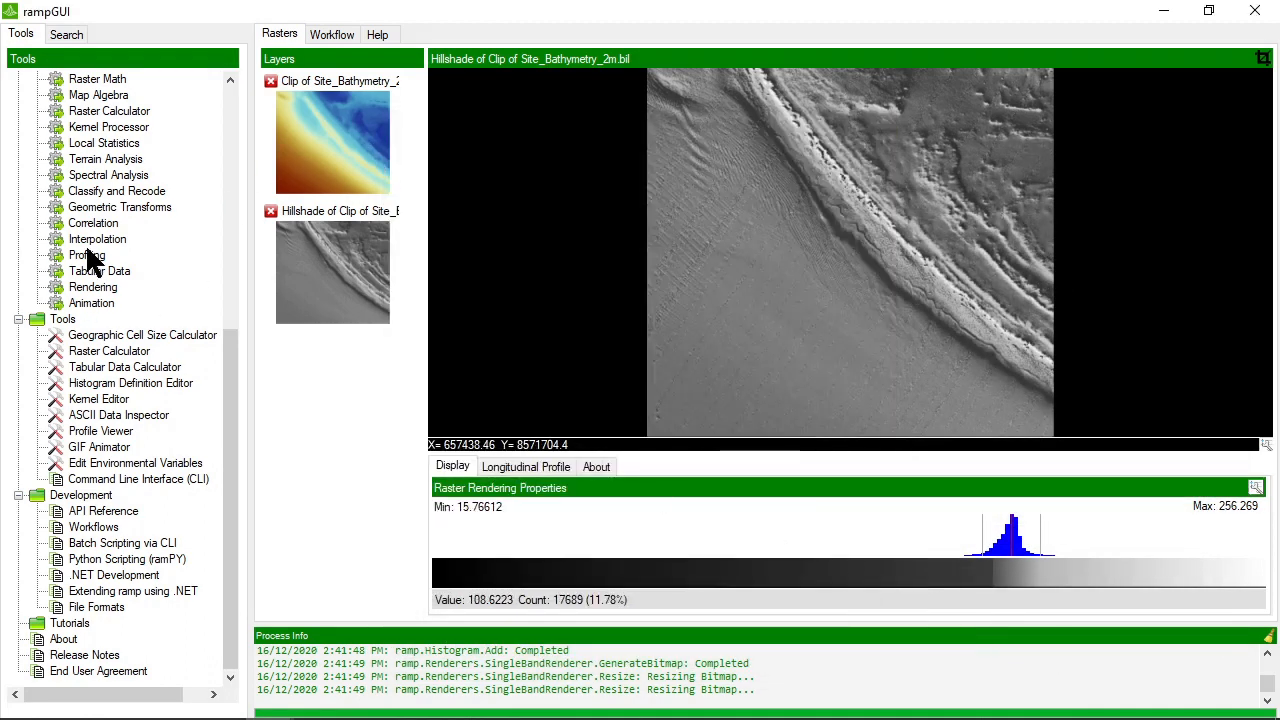
Start Alpha Blend Two Images in the Rendering processor with the hillshade as the bottom raster
double_click(103, 287)
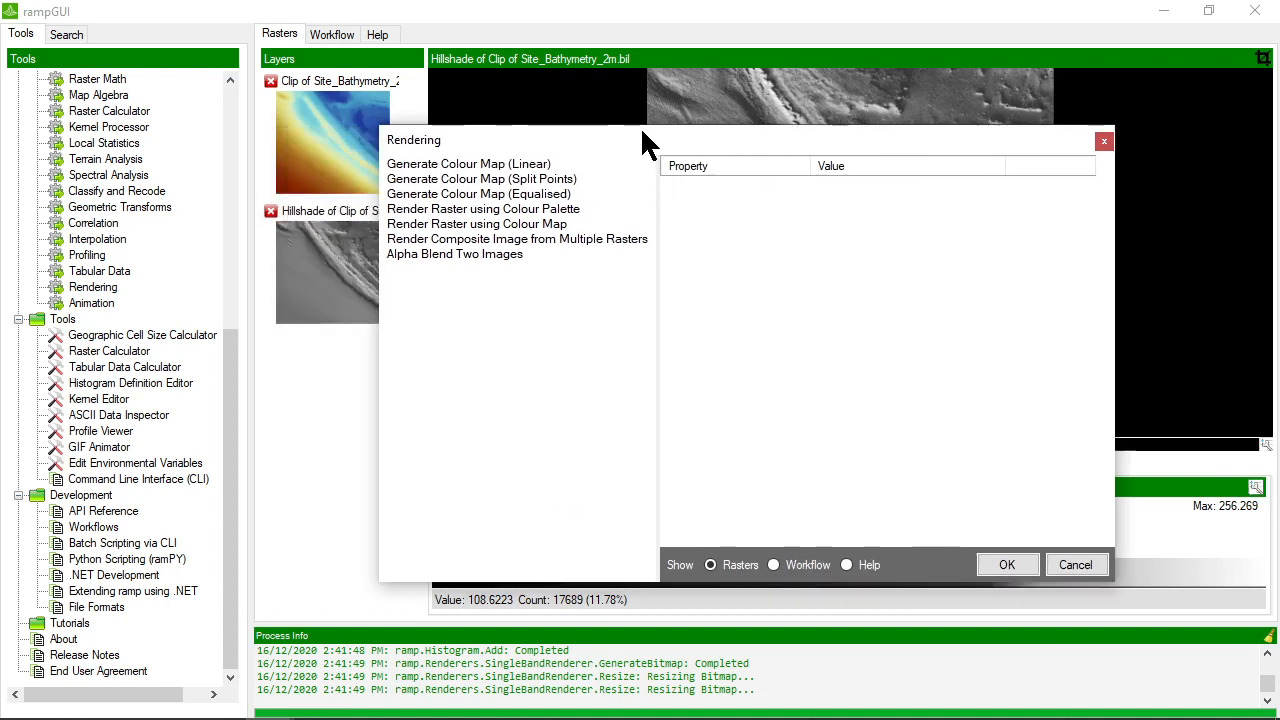
left_click(438, 246)
left_click(906, 202)
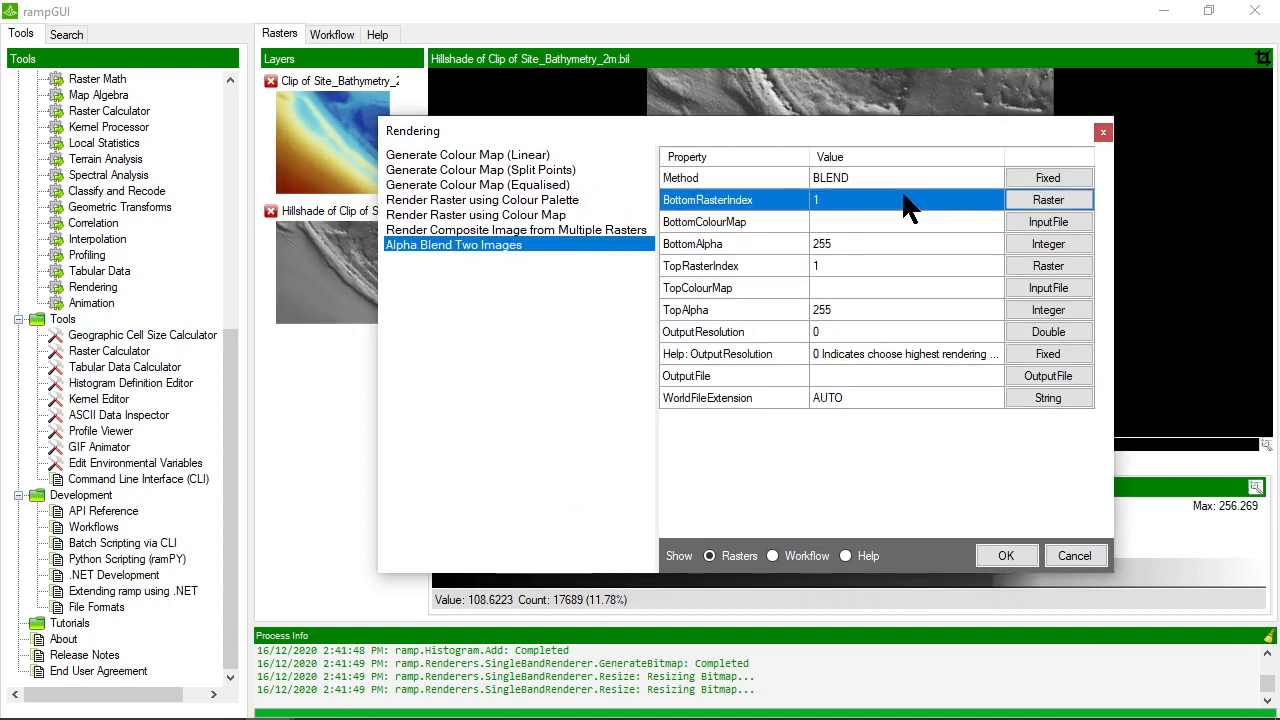
left_click(1047, 199)
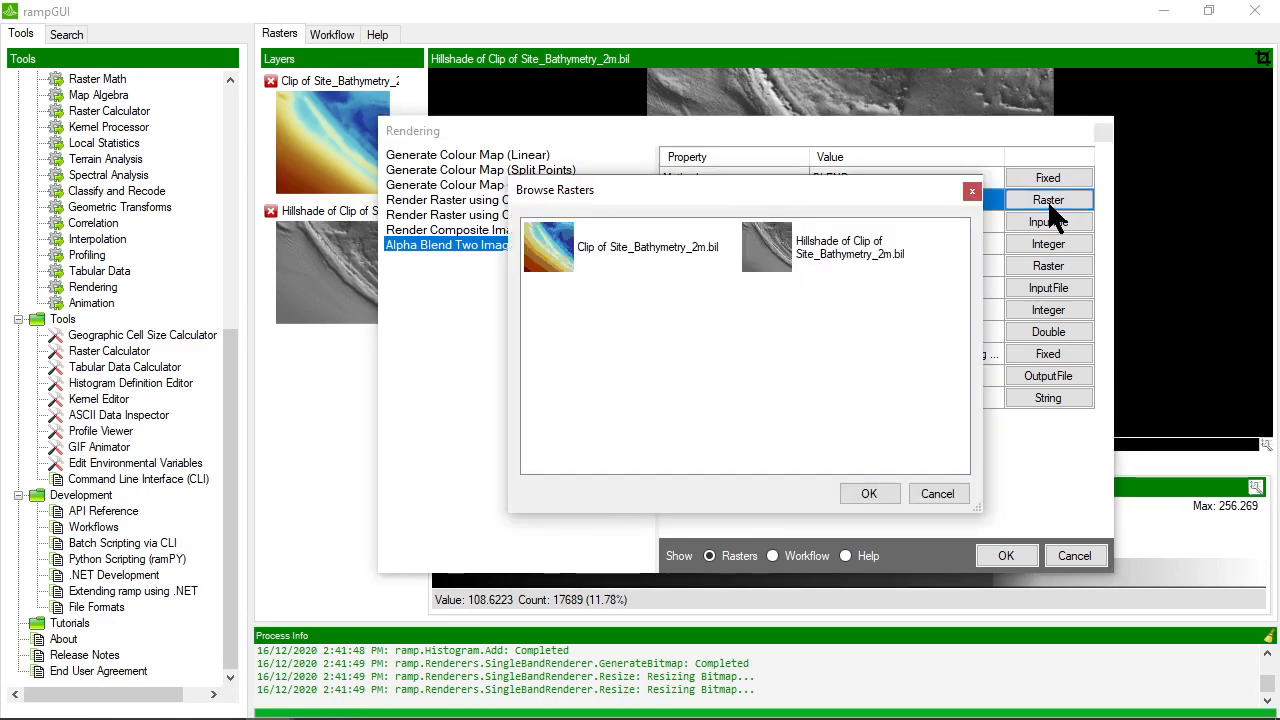
left_click(818, 252)
left_click(869, 494)
Assign Hillshade.cmap from the Sample Data folder as the bottom colour map
left_click(851, 222)
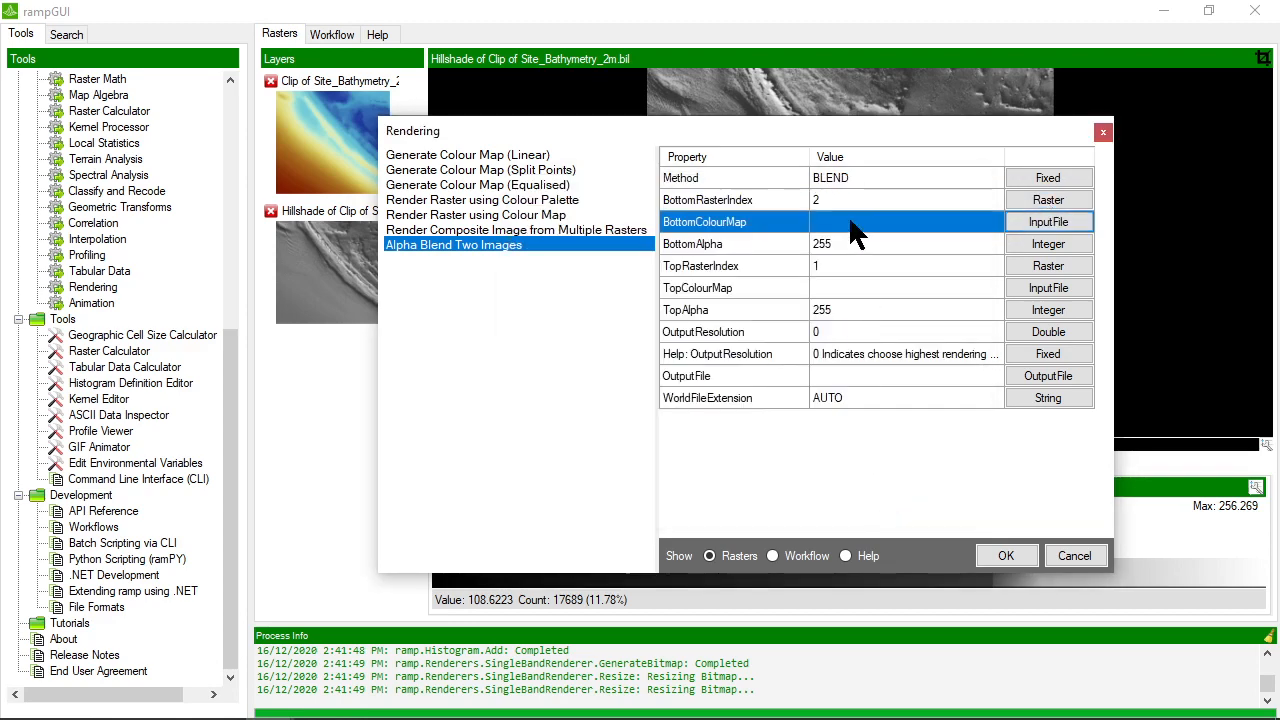
left_click(1030, 223)
double_click(720, 307)
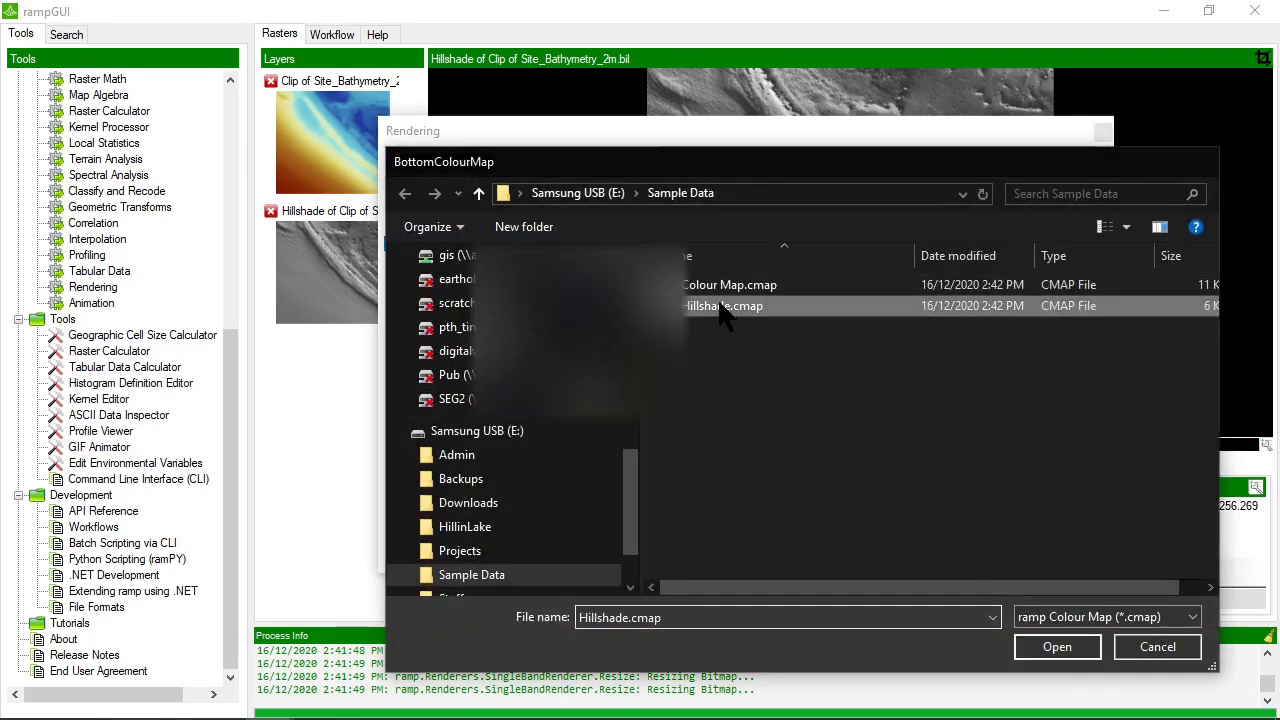
Set the bottom image's alpha to 128
left_click(864, 246)
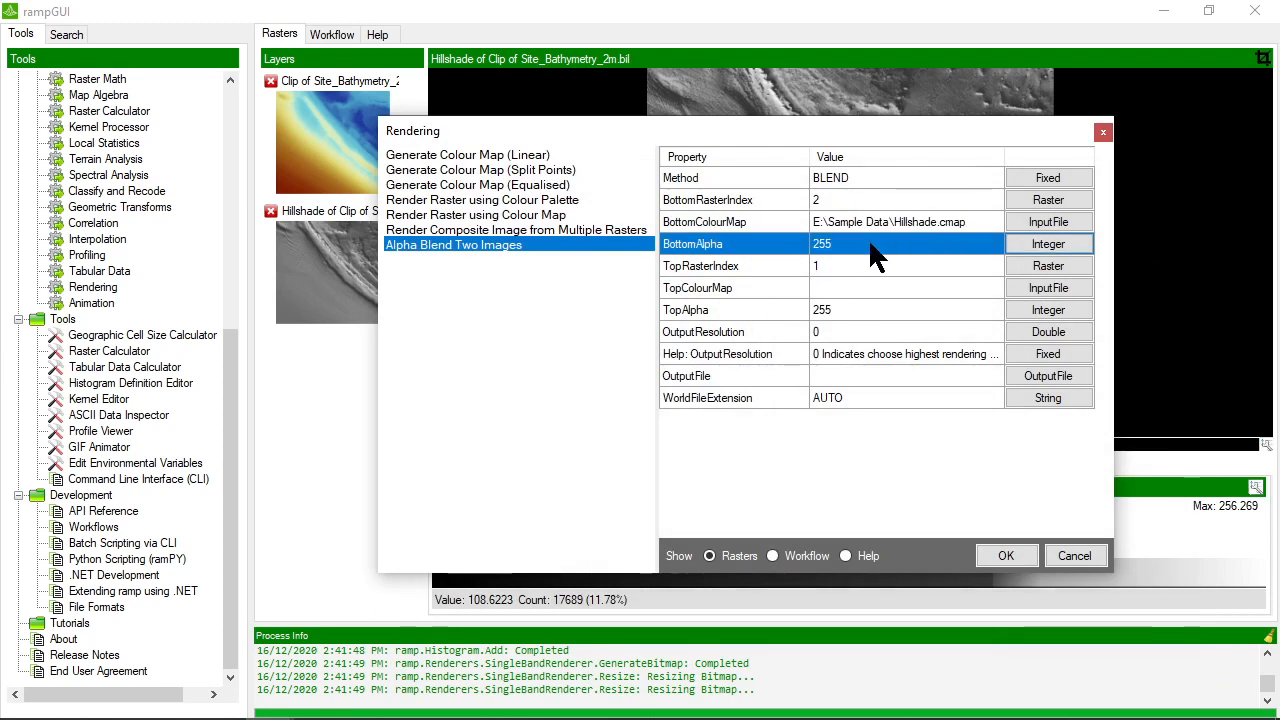
left_click(1048, 244)
type("1")
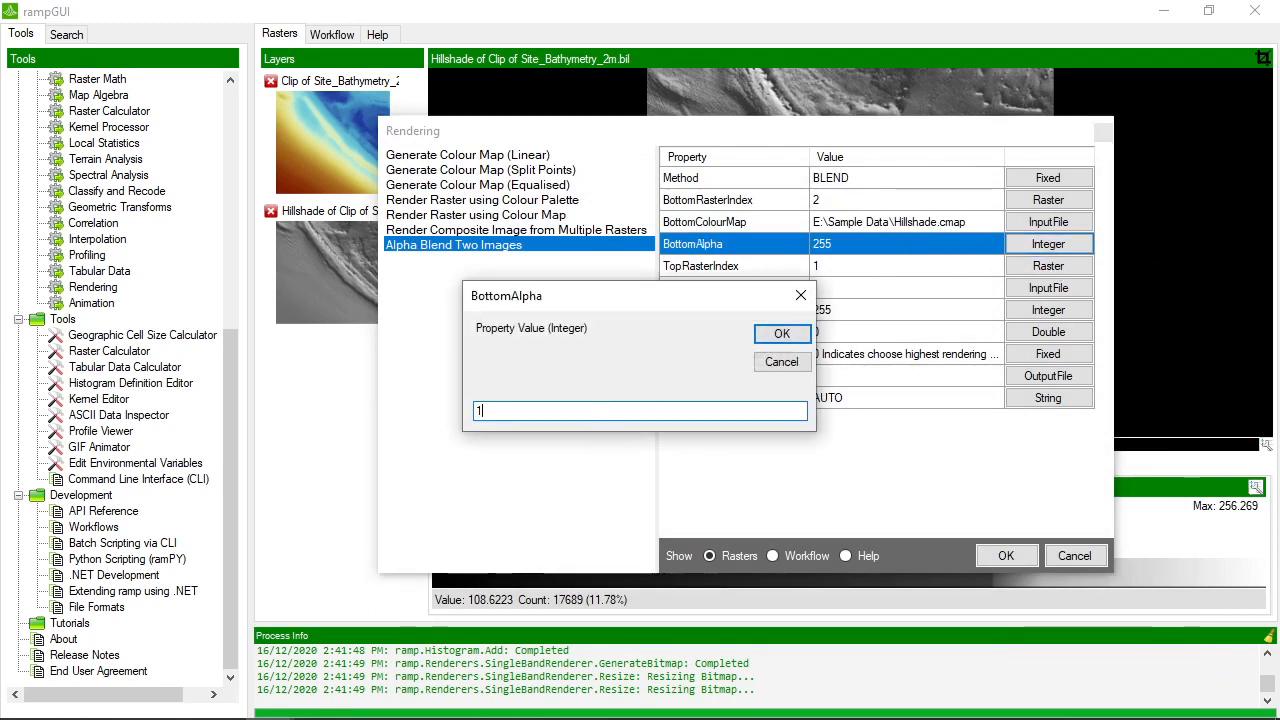
type("28")
left_click(781, 333)
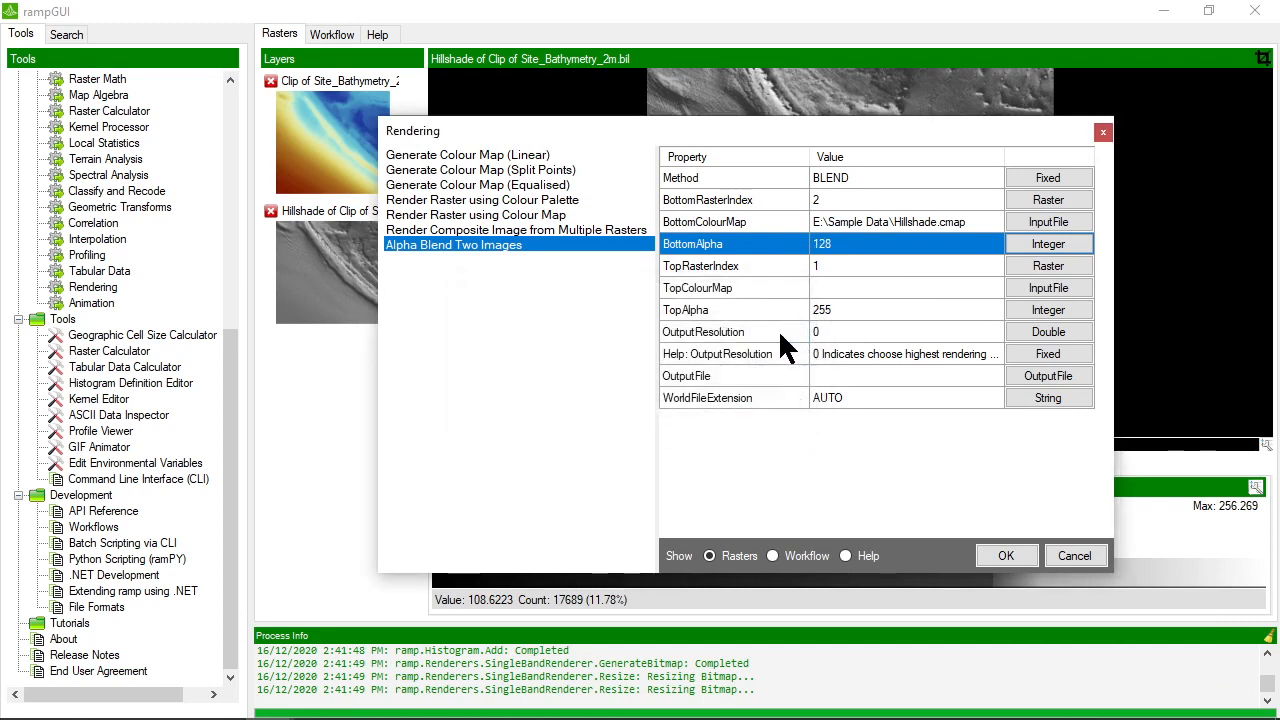
Choose the bathymetry clip as the top raster and assign Colour Map.cmap from Sample Data as its colour map
left_click(832, 263)
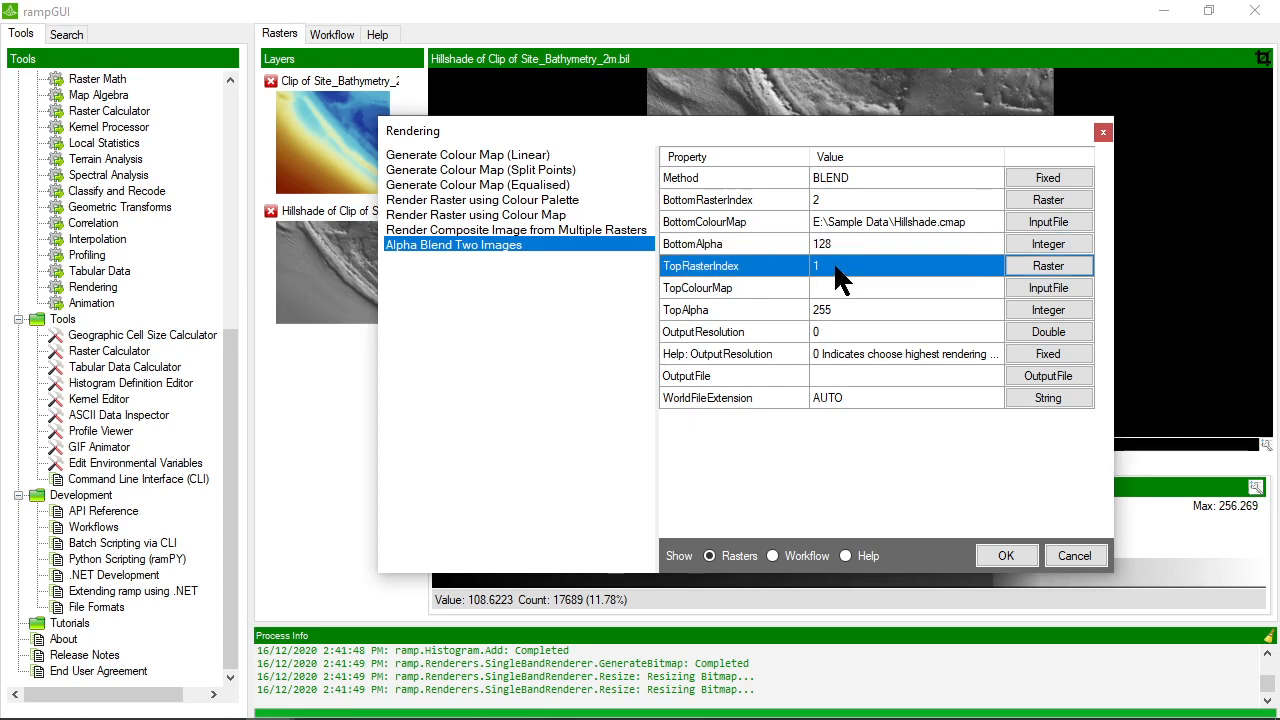
left_click(1048, 266)
left_click(553, 282)
left_click(869, 493)
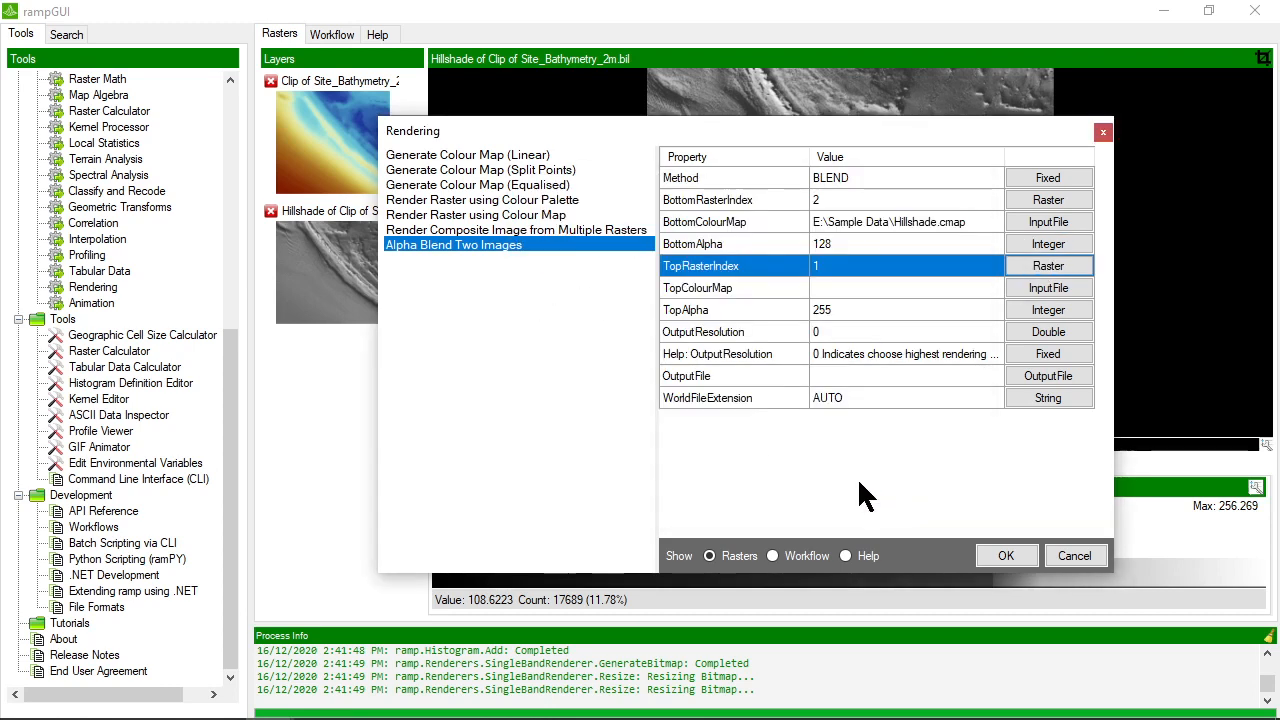
left_click(850, 288)
left_click(1030, 287)
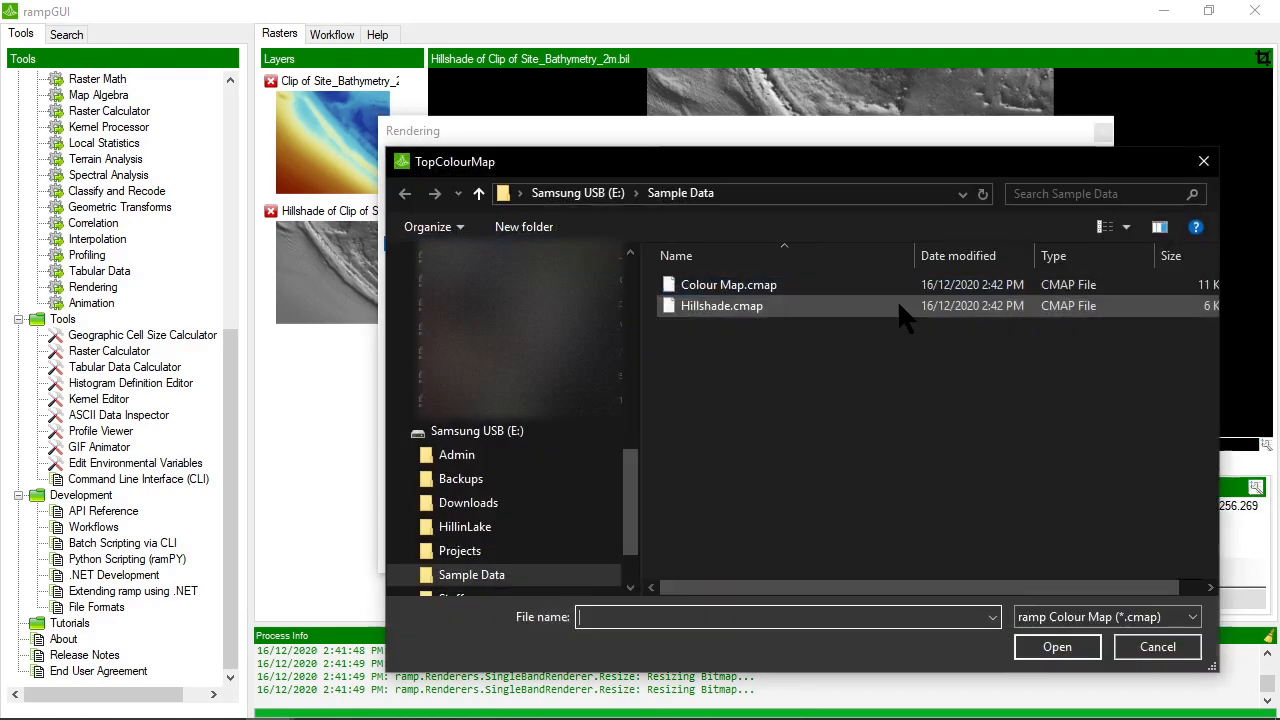
double_click(725, 285)
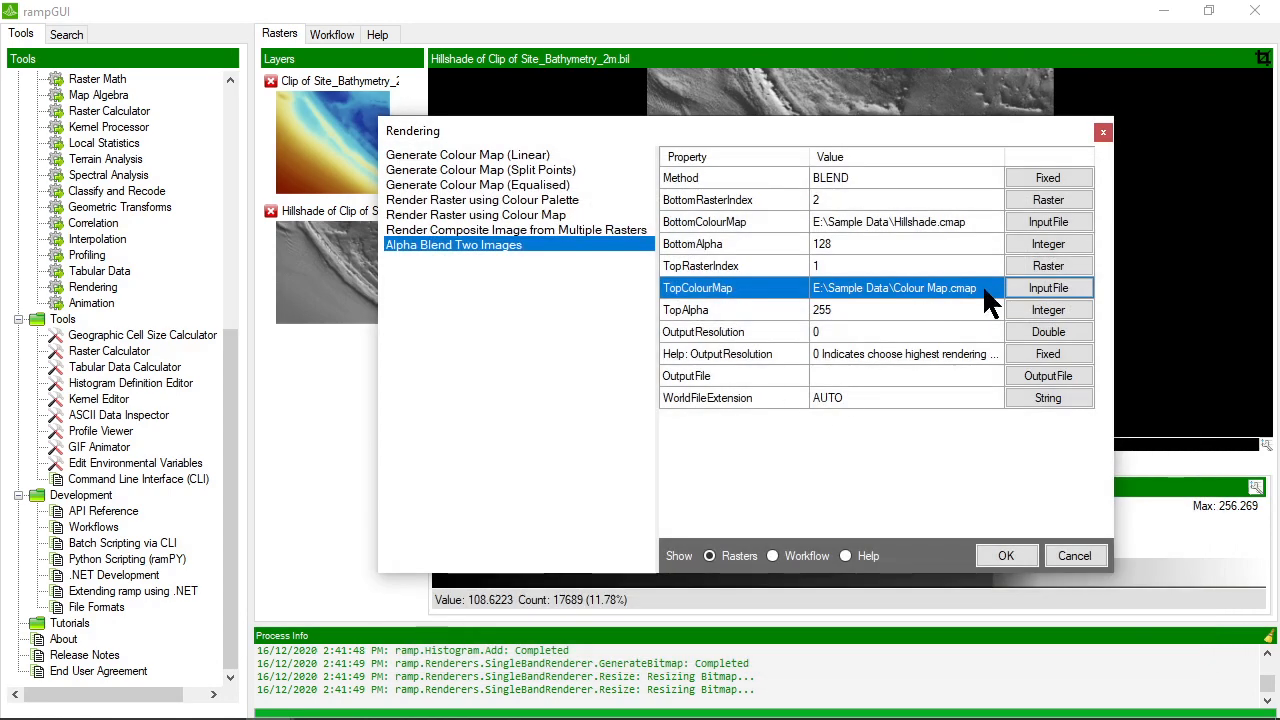
Set the bottom image's alpha to 255 and the top image's alpha to 128
left_click(857, 309)
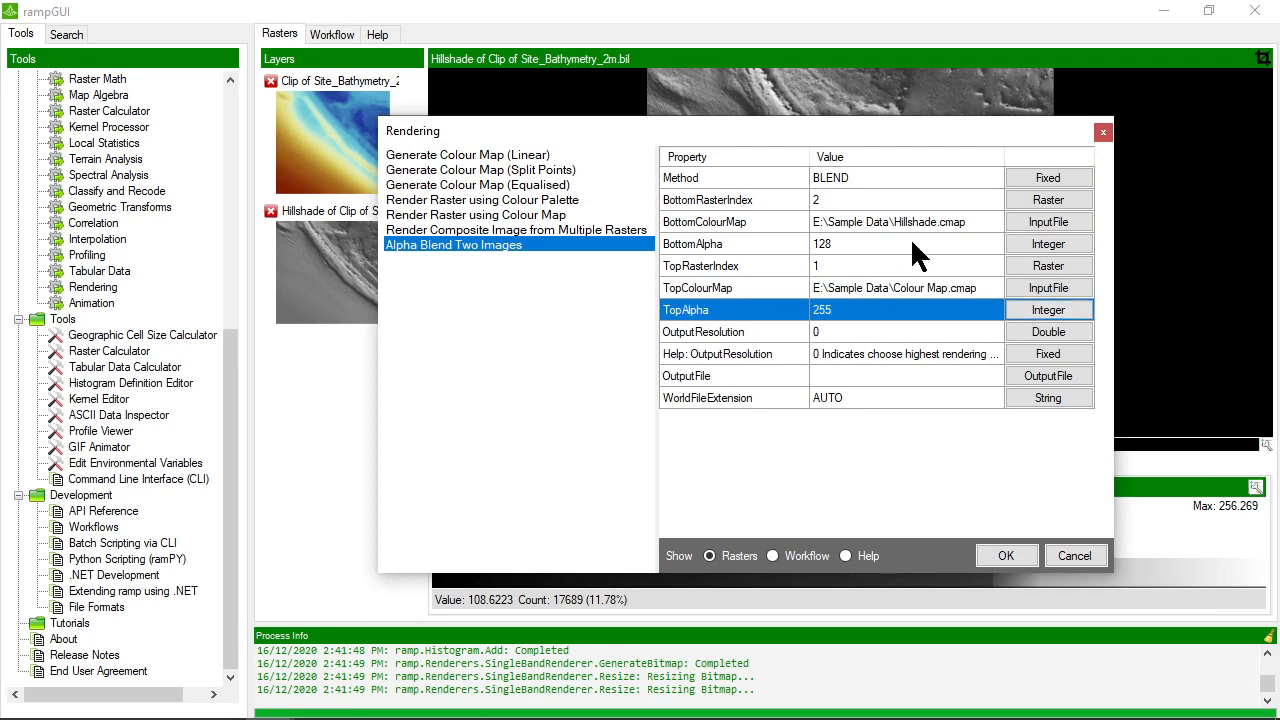
left_click(950, 244)
left_click(1048, 244)
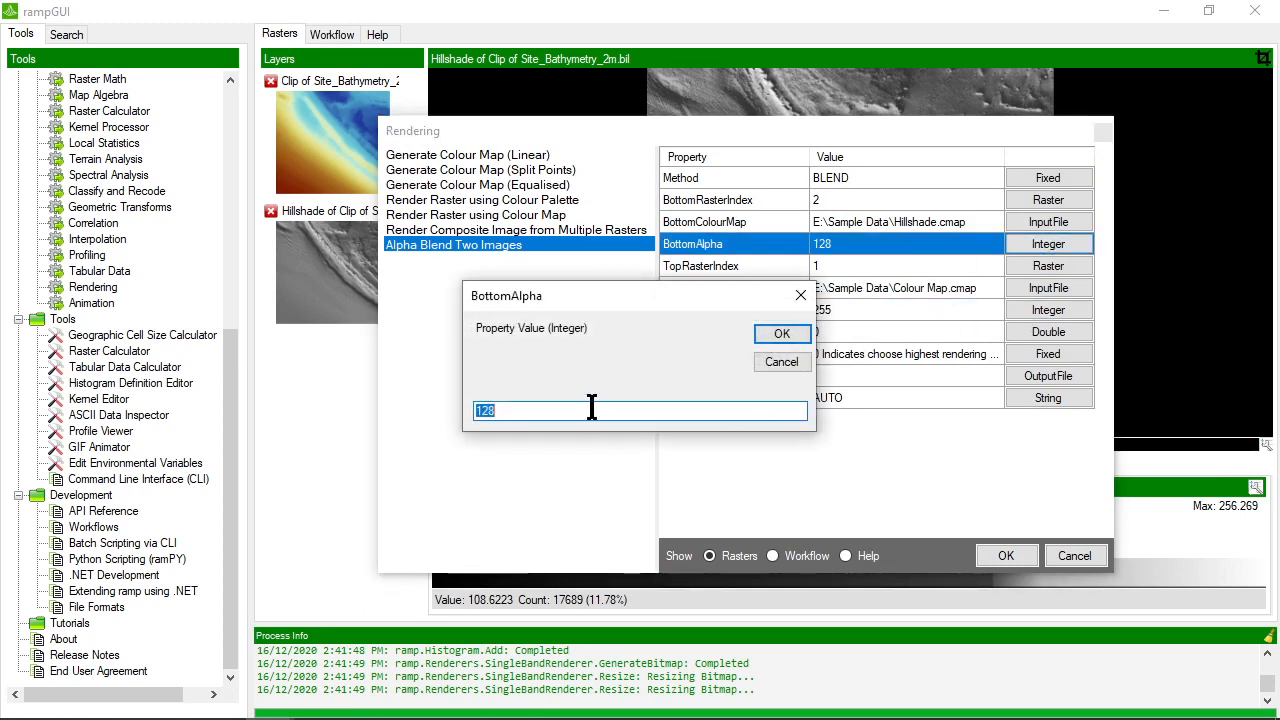
type("255")
key("Return")
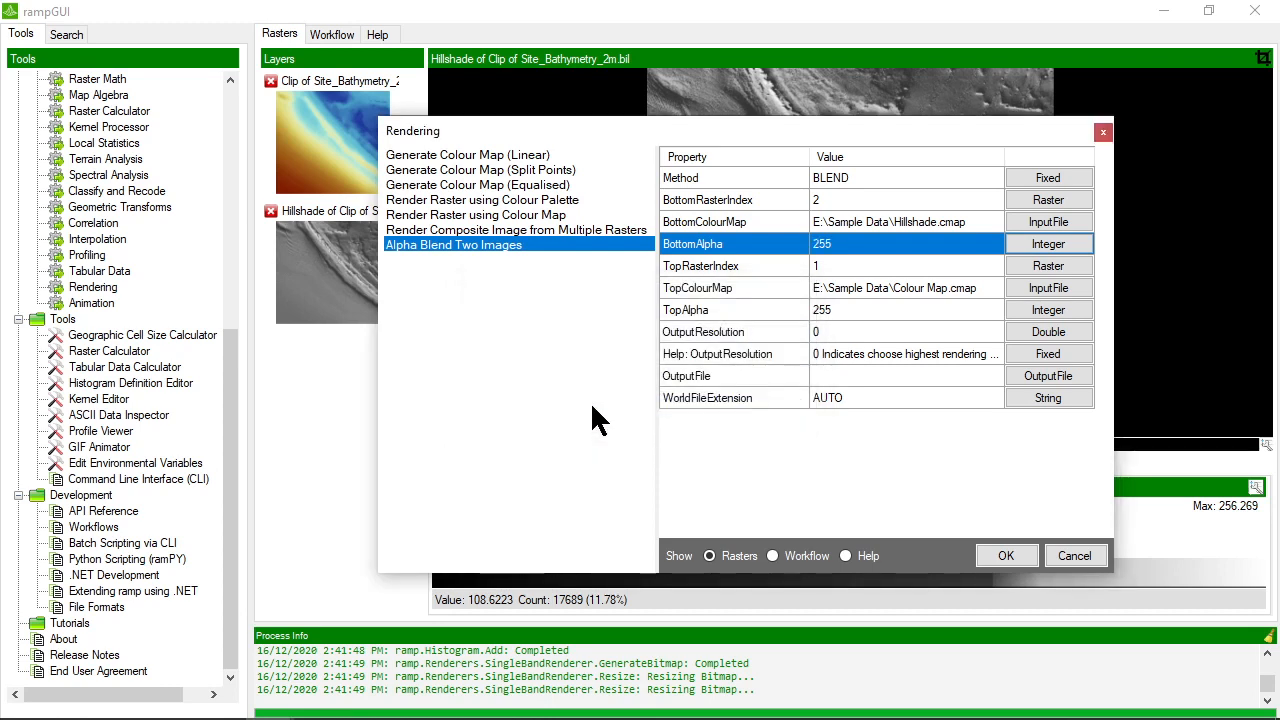
left_click(845, 312)
left_click(1050, 316)
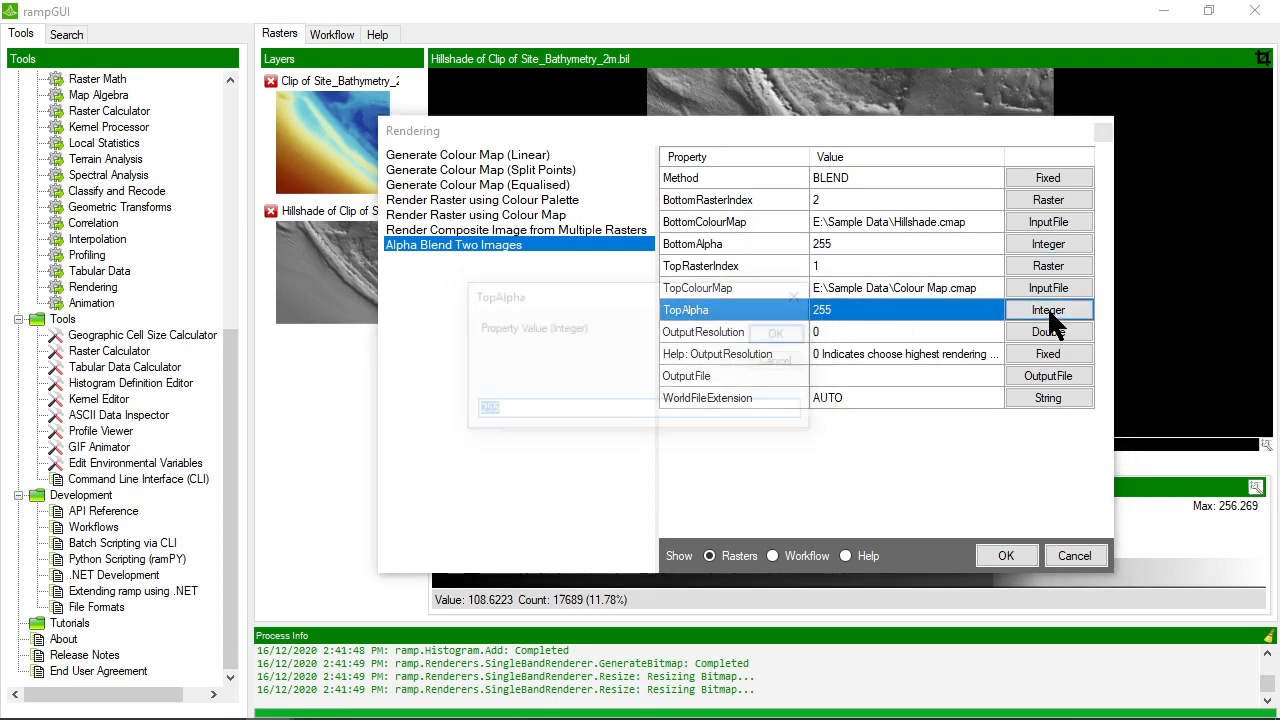
type("128")
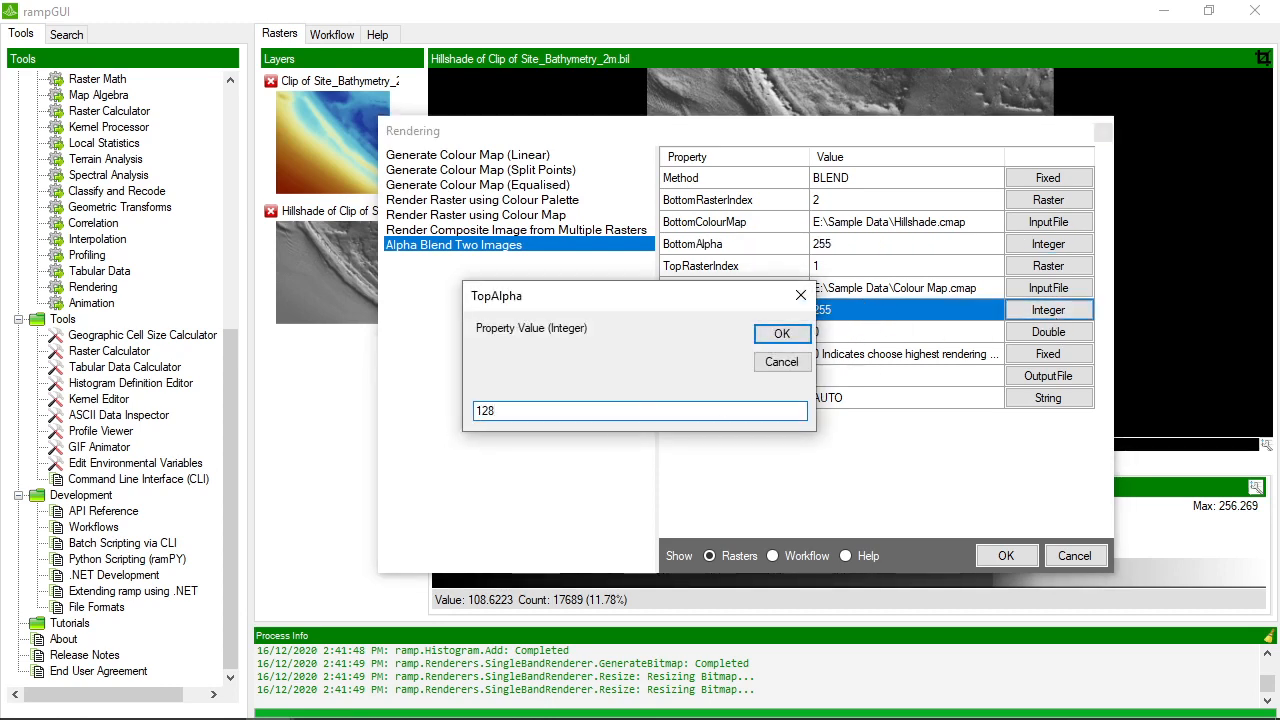
left_click(777, 333)
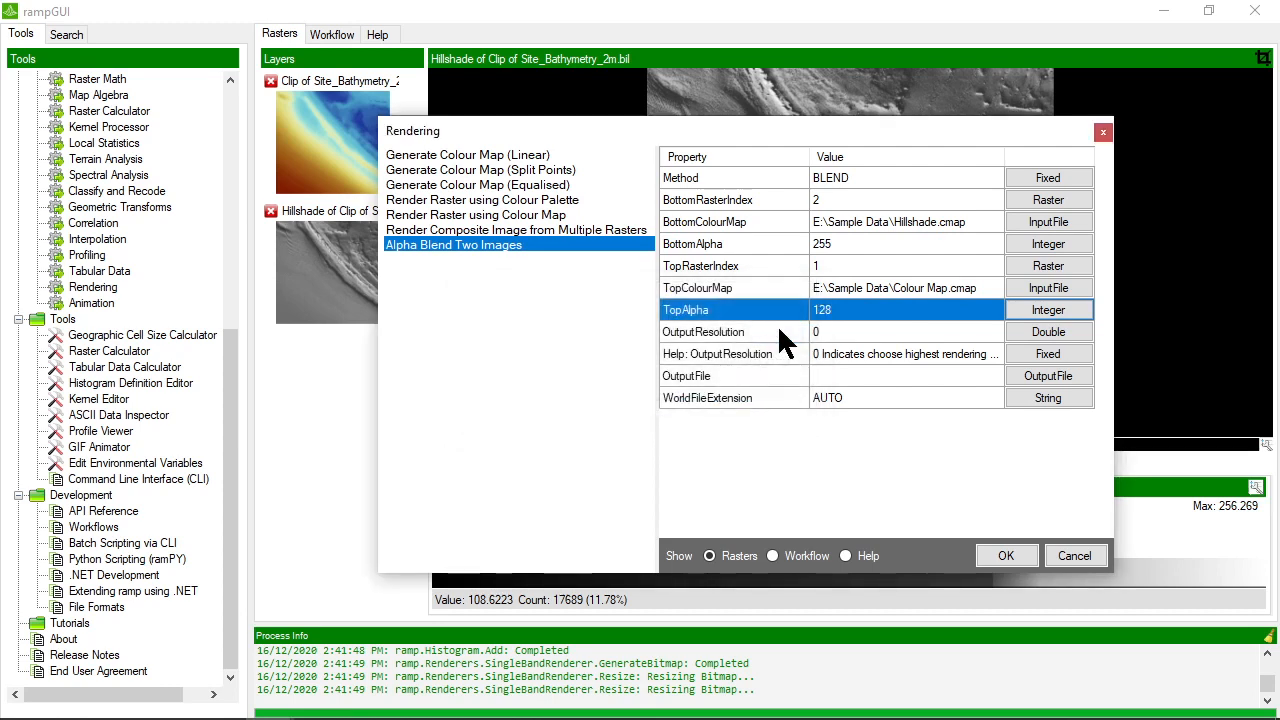
Set the output to a PNG file named Rendering_With_Hillshade.png in Sample Data and run the alpha blend
left_click(841, 333)
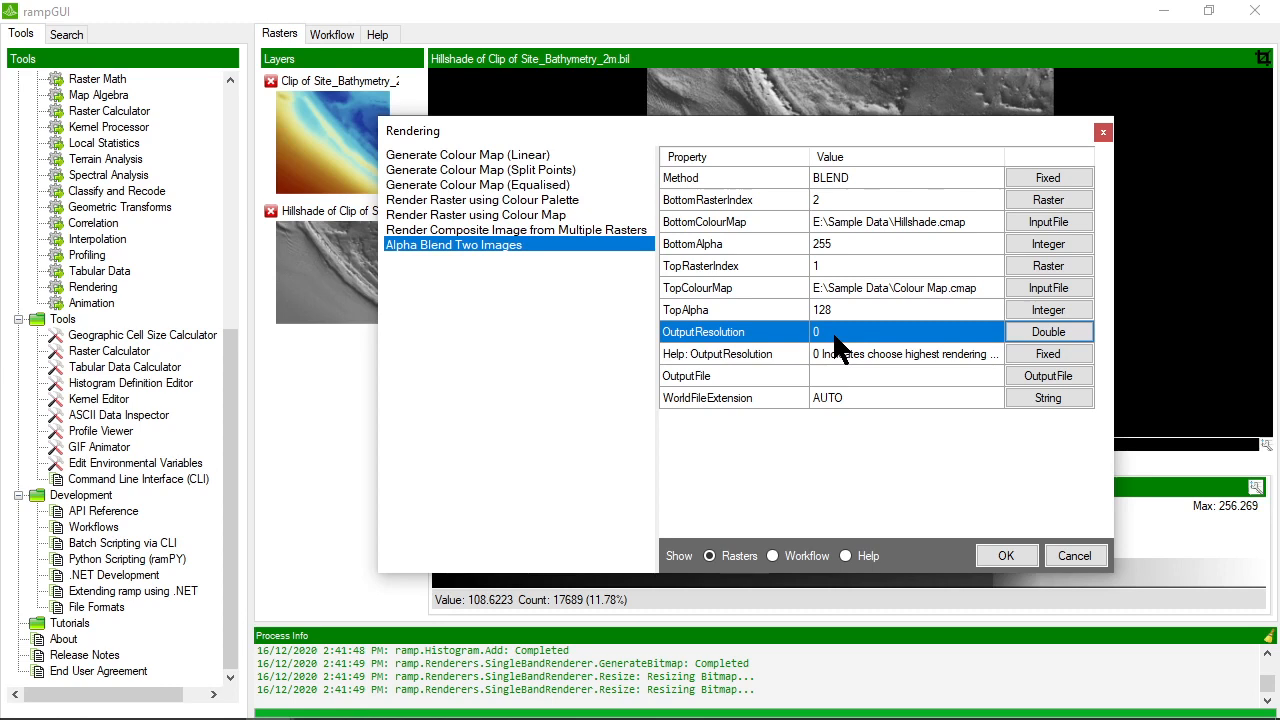
left_click(834, 377)
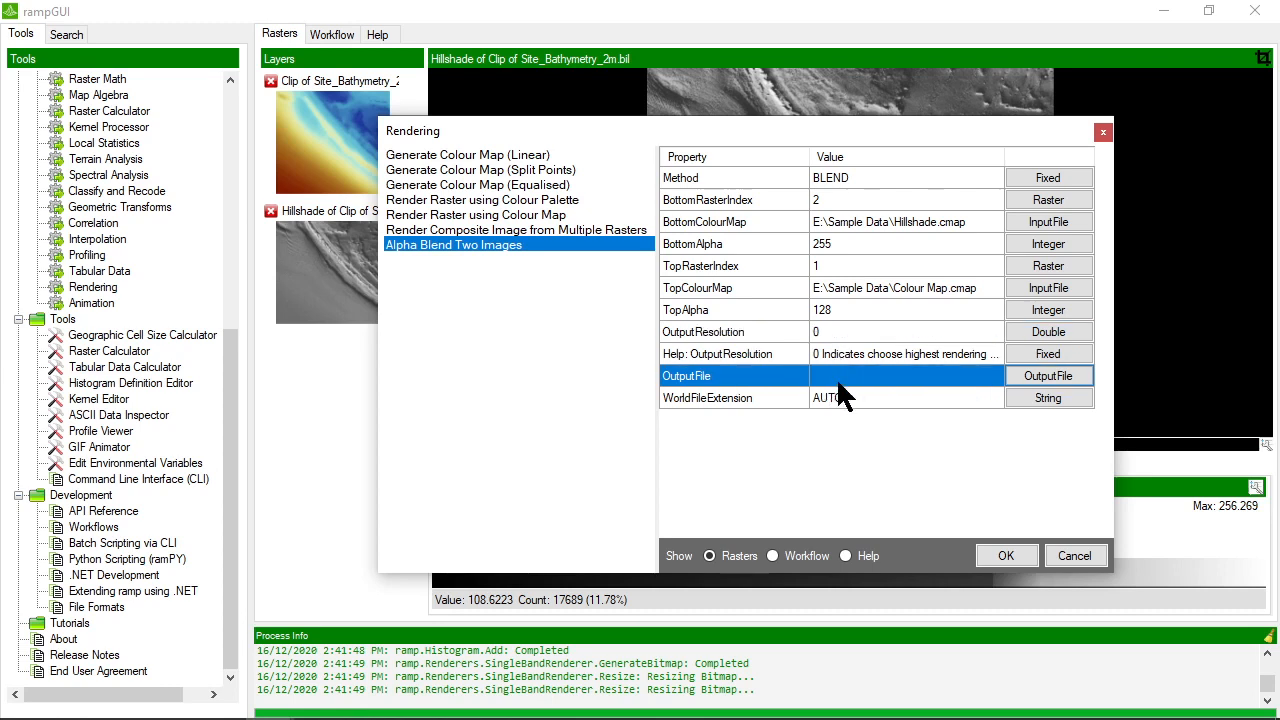
left_click(1024, 375)
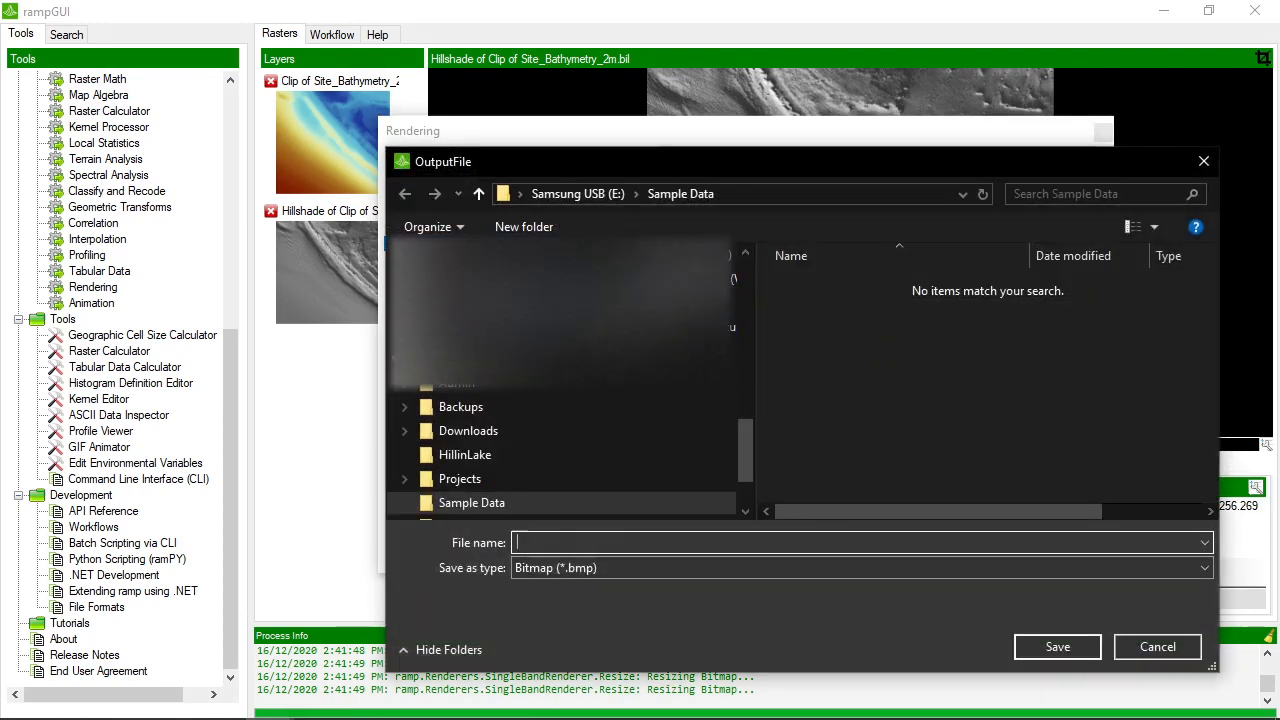
left_click(633, 570)
left_click(620, 648)
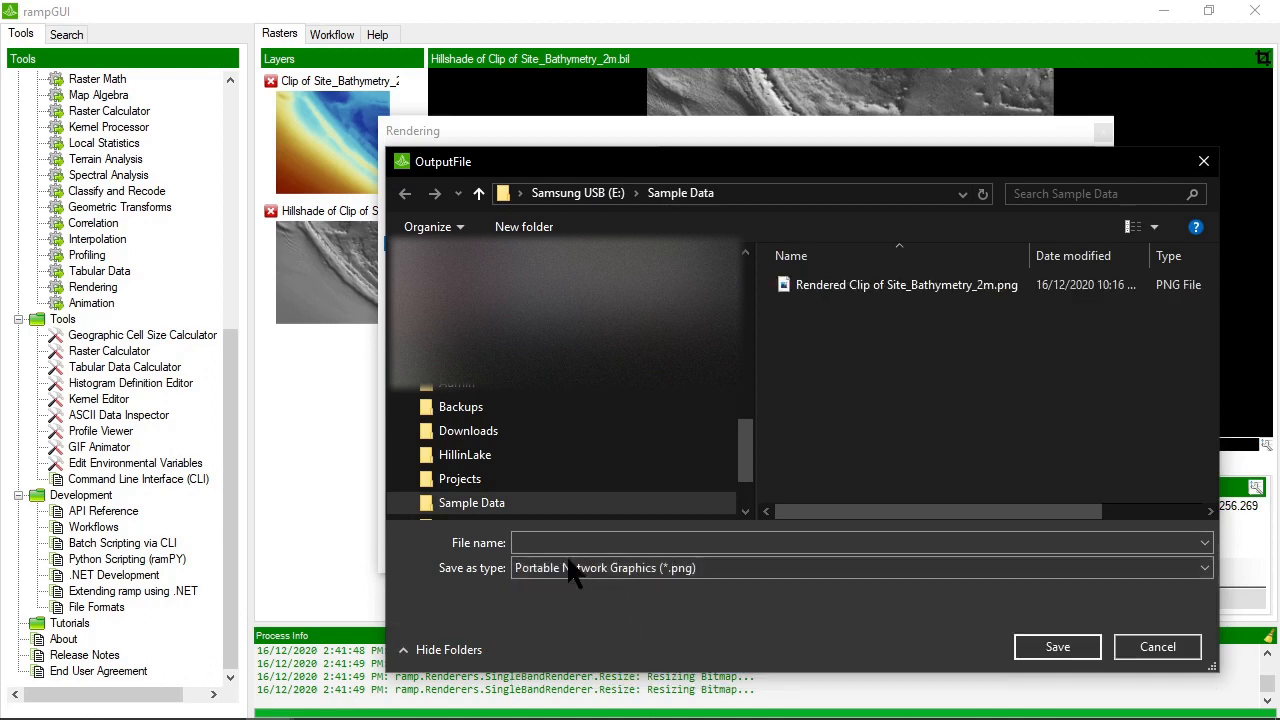
left_click(552, 542)
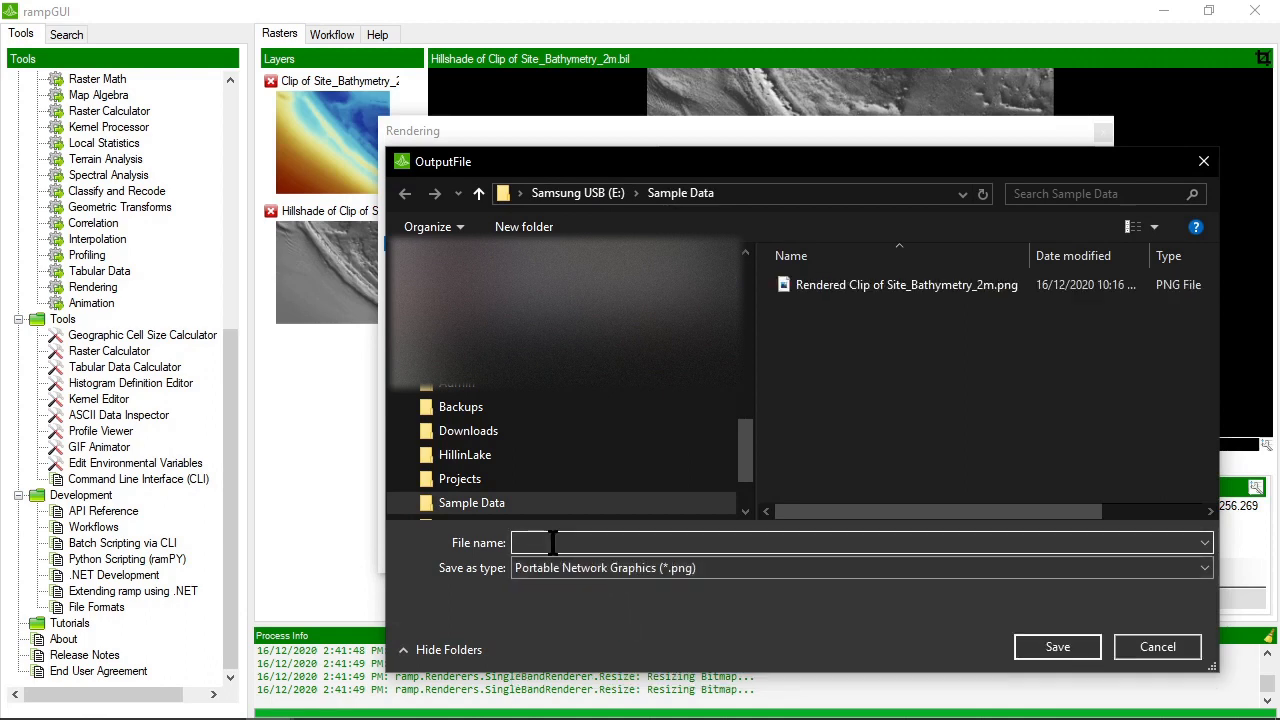
type("Render")
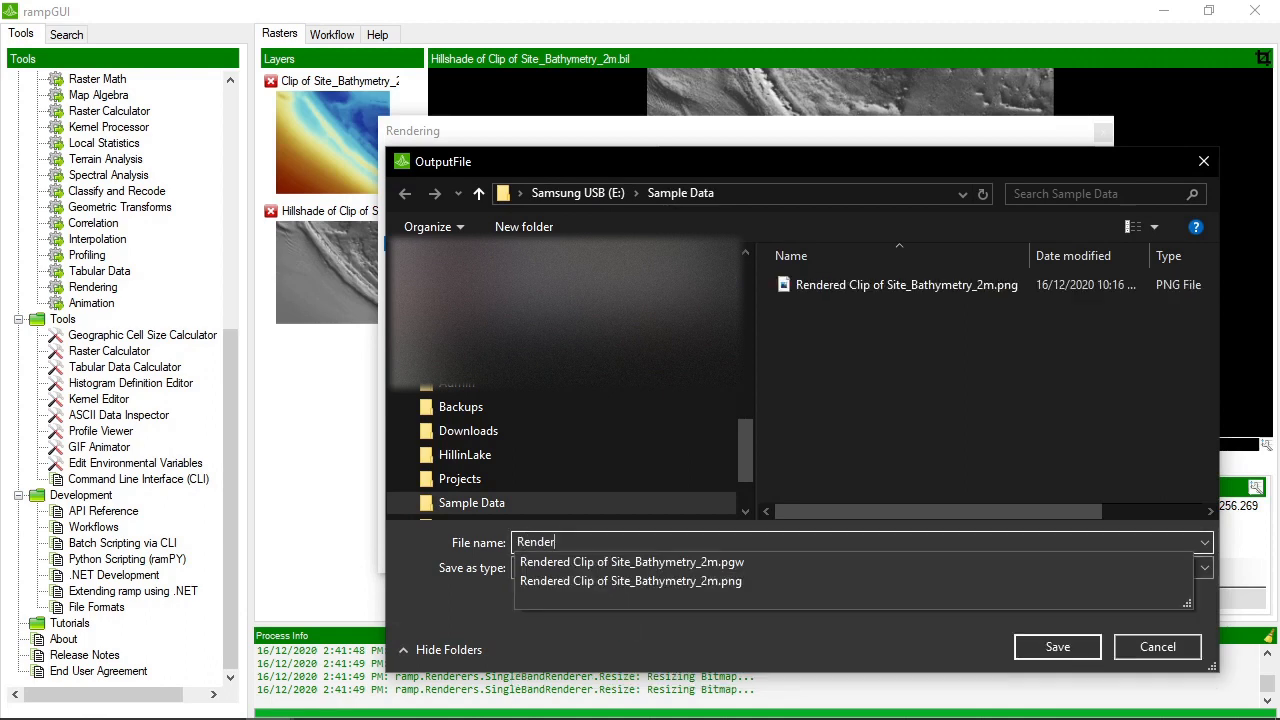
type("ing_")
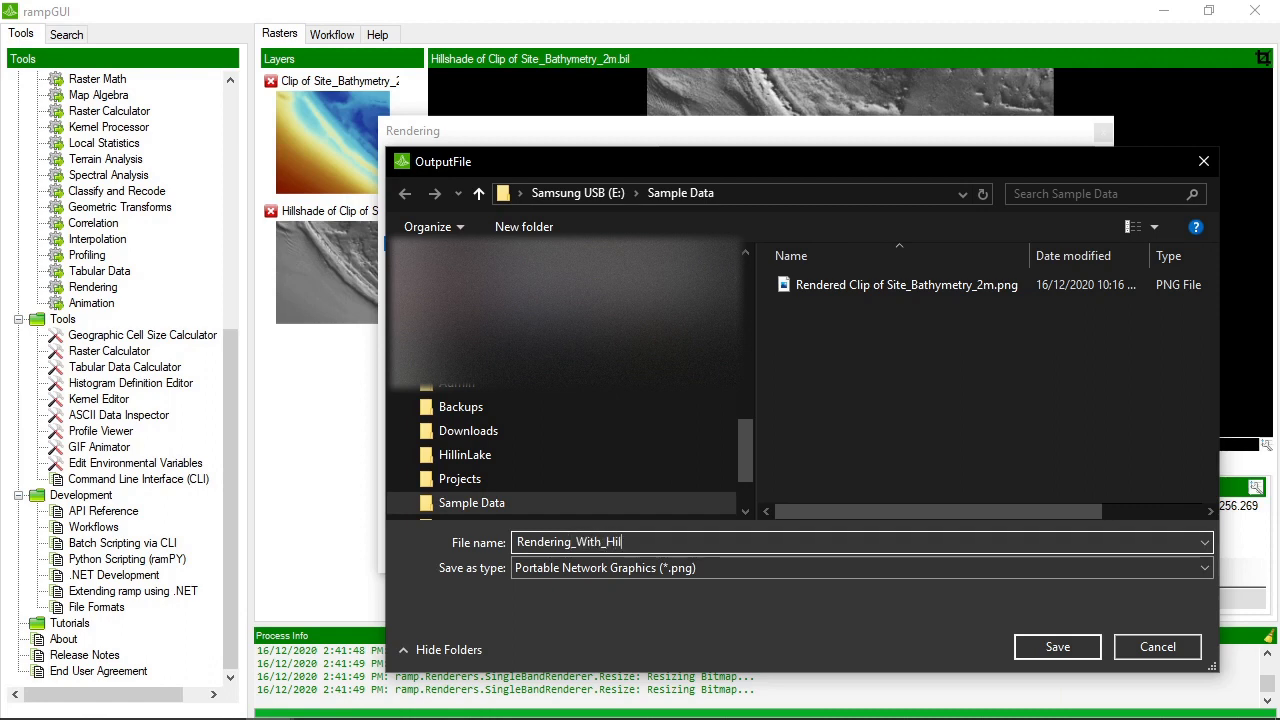
type("With_Hillshade.pnh")
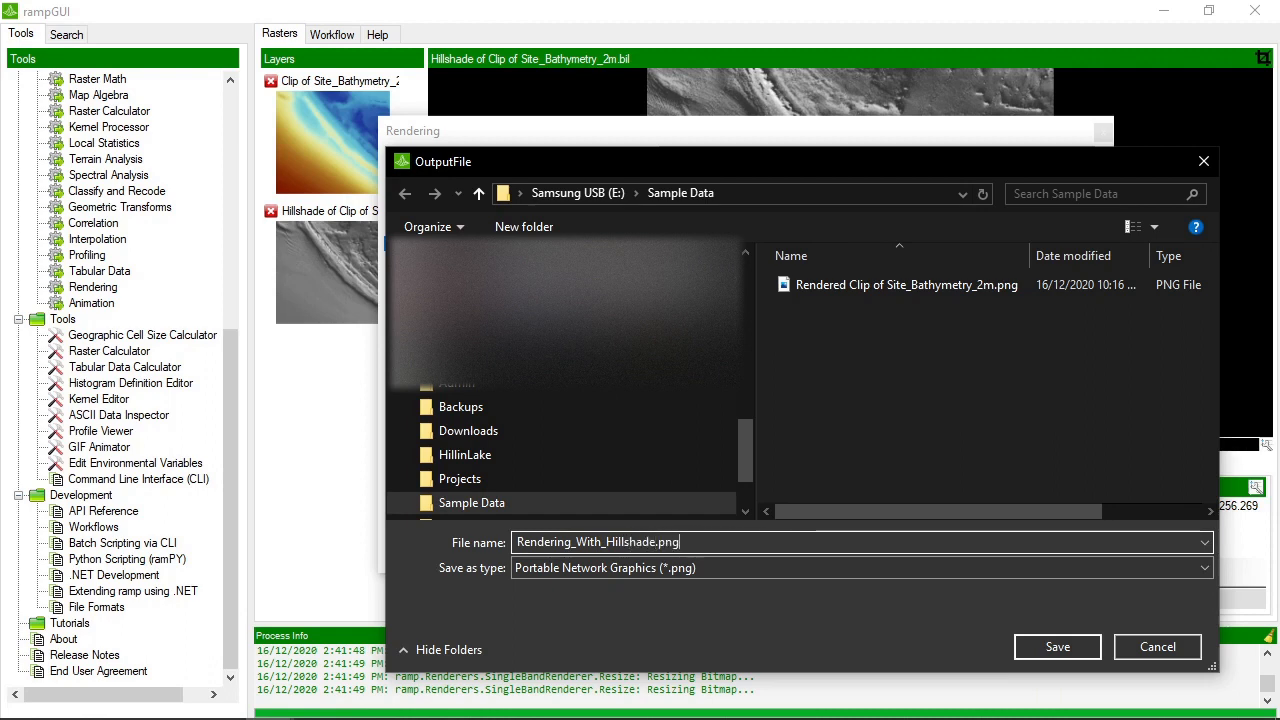
key("Return")
left_click(1005, 555)
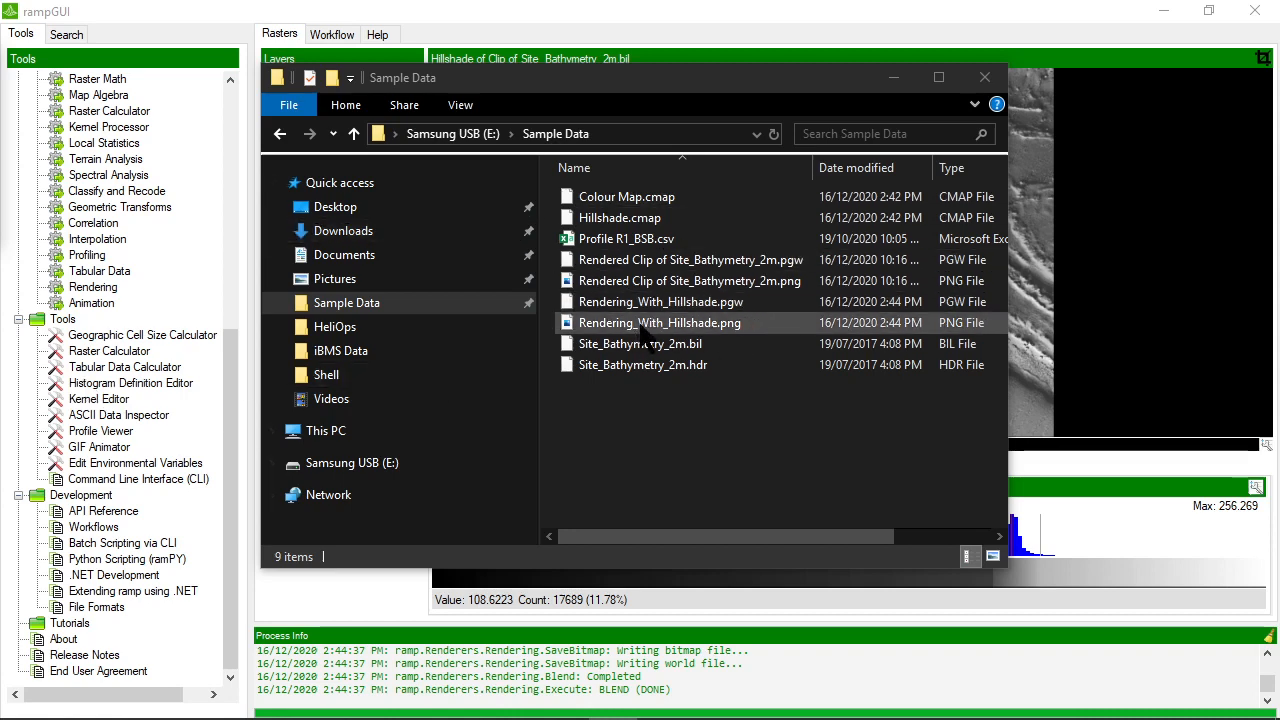
View Rendering_With_Hillshade.png from the Sample Data folder in Photos and return to rampGUI
double_click(641, 327)
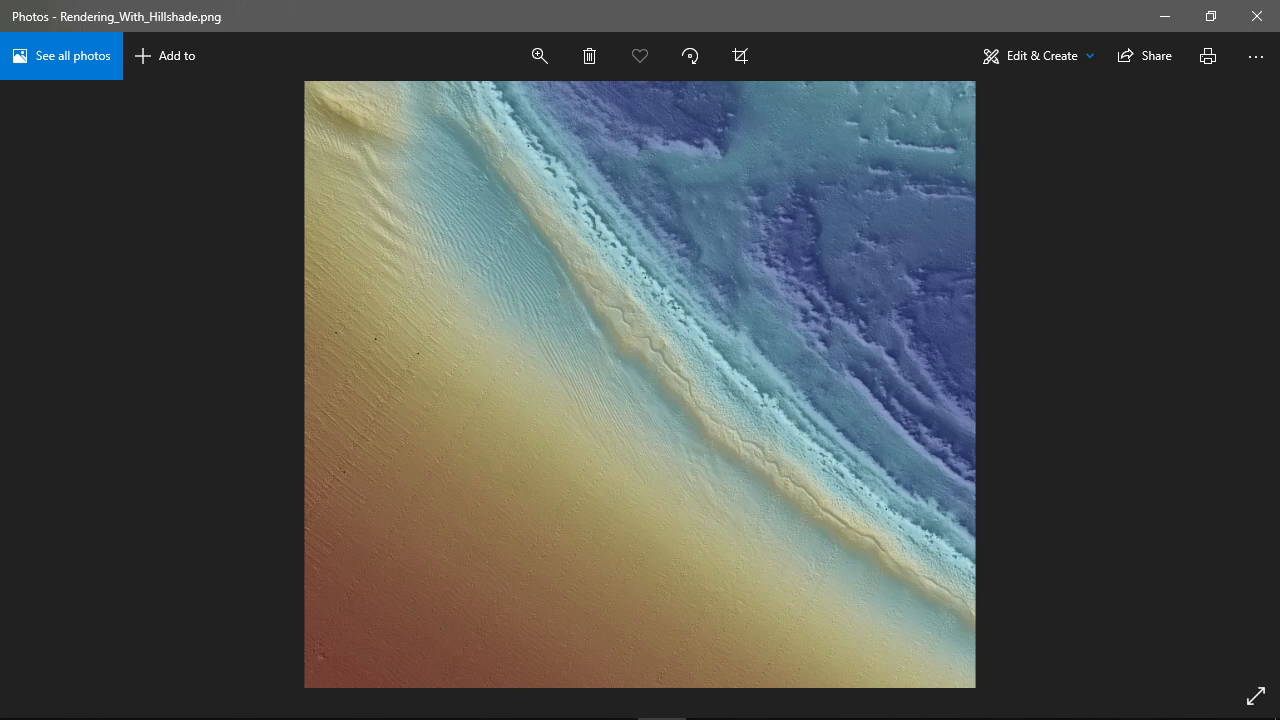
key("alt+Tab")
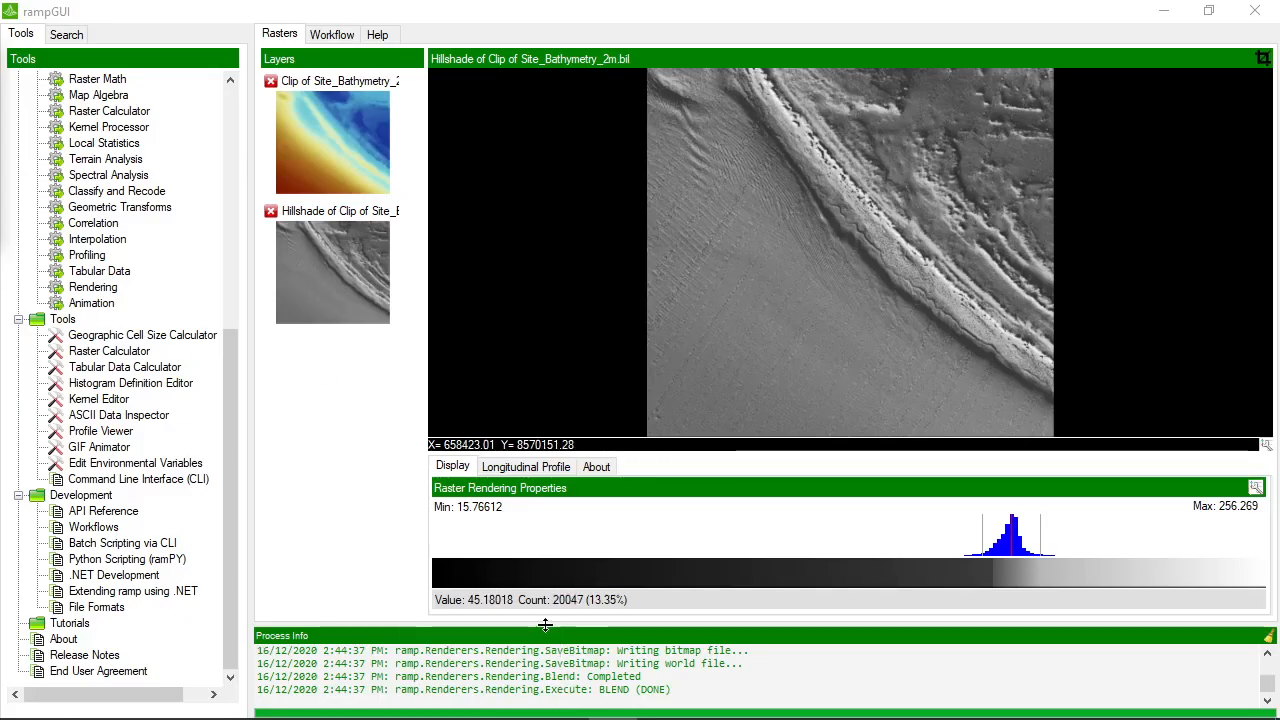
Enlarge the Process Info log area moderately and bring its latest entries into view
left_click_drag(549, 627, 551, 540)
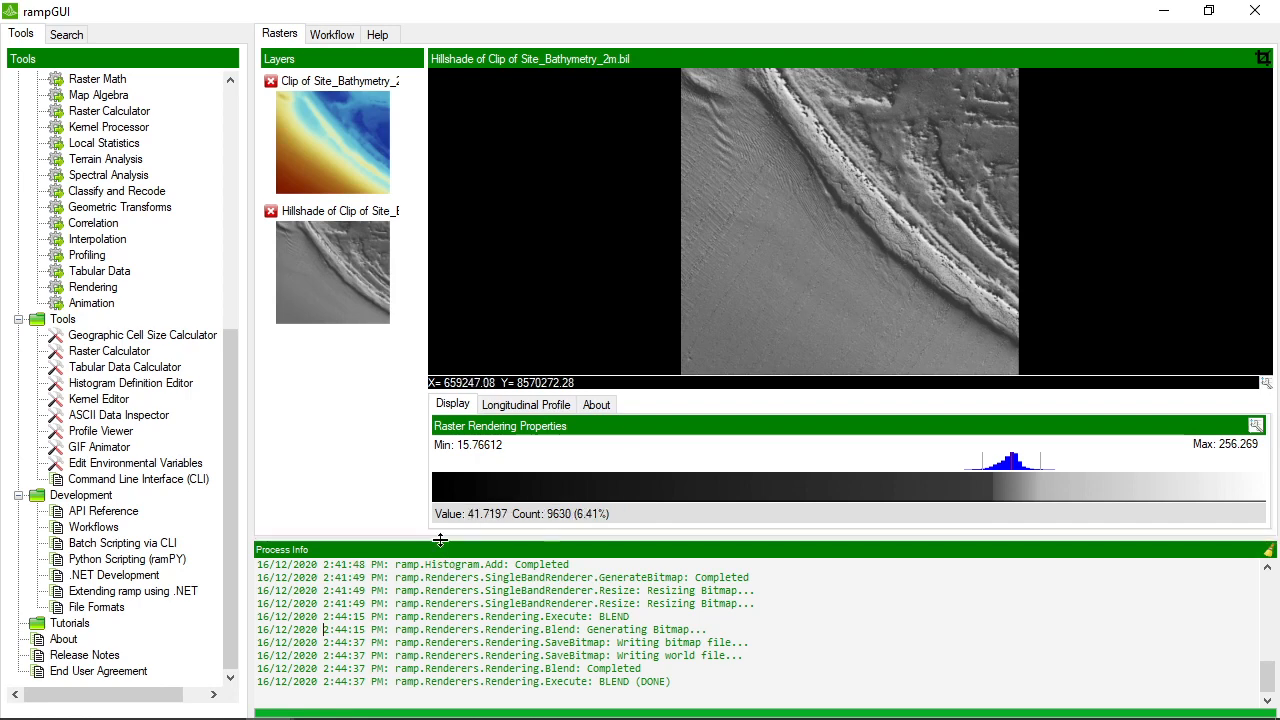
left_click_drag(446, 540, 440, 564)
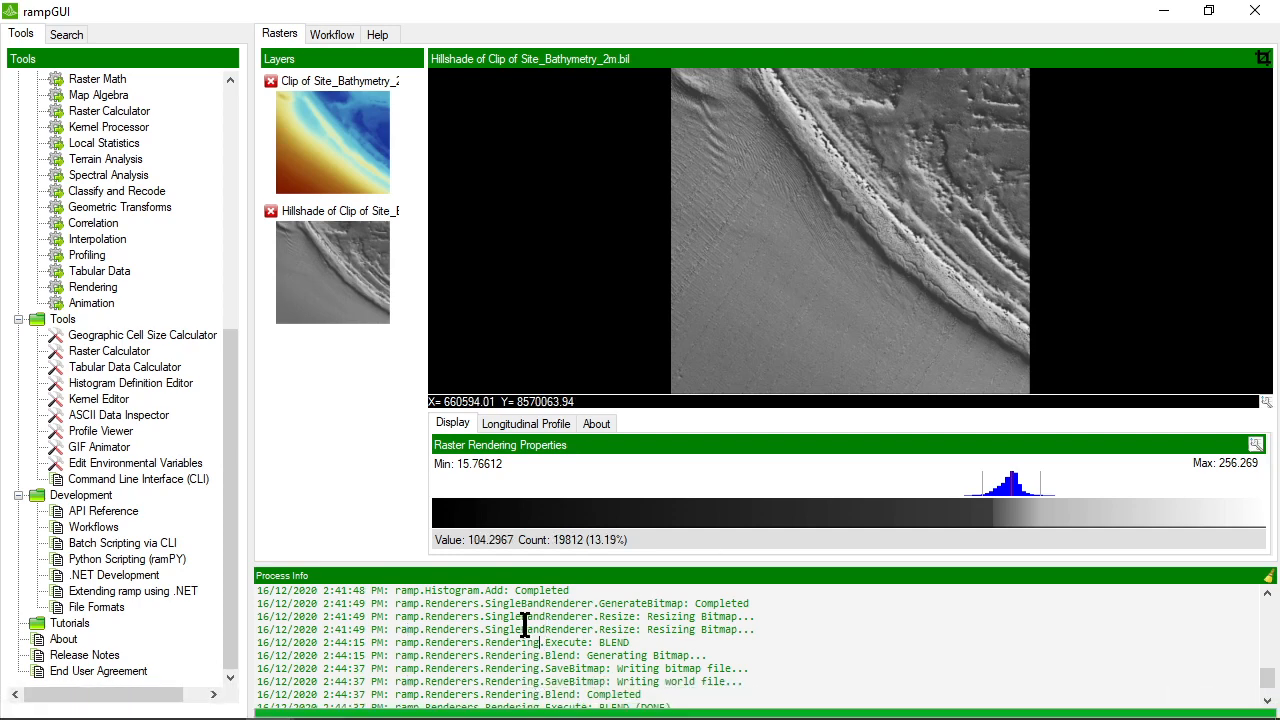
scroll(541, 637, "down", 1)
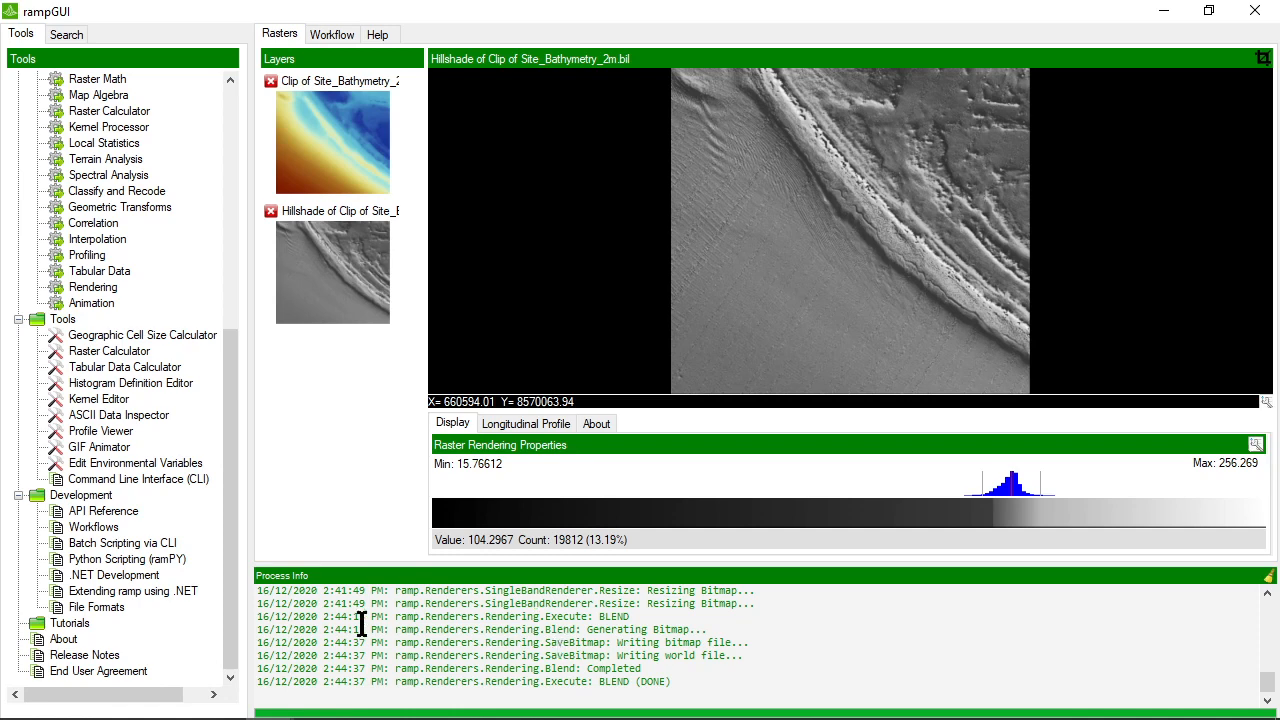
Examine the timestamp, method name and message parts of the Resize and BLEND entries in the process log
mouse_move(262, 591)
left_mouse_down()
mouse_move(372, 591)
mouse_move(246, 592)
left_mouse_up()
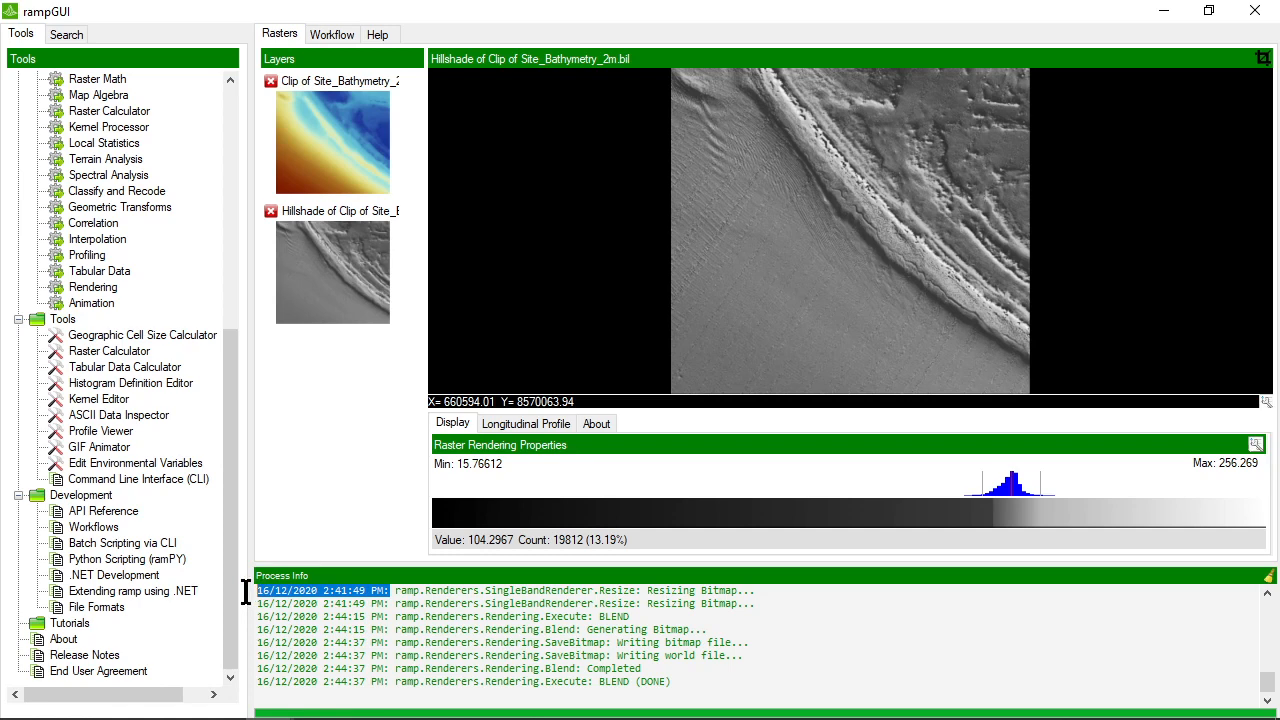
left_click(393, 595)
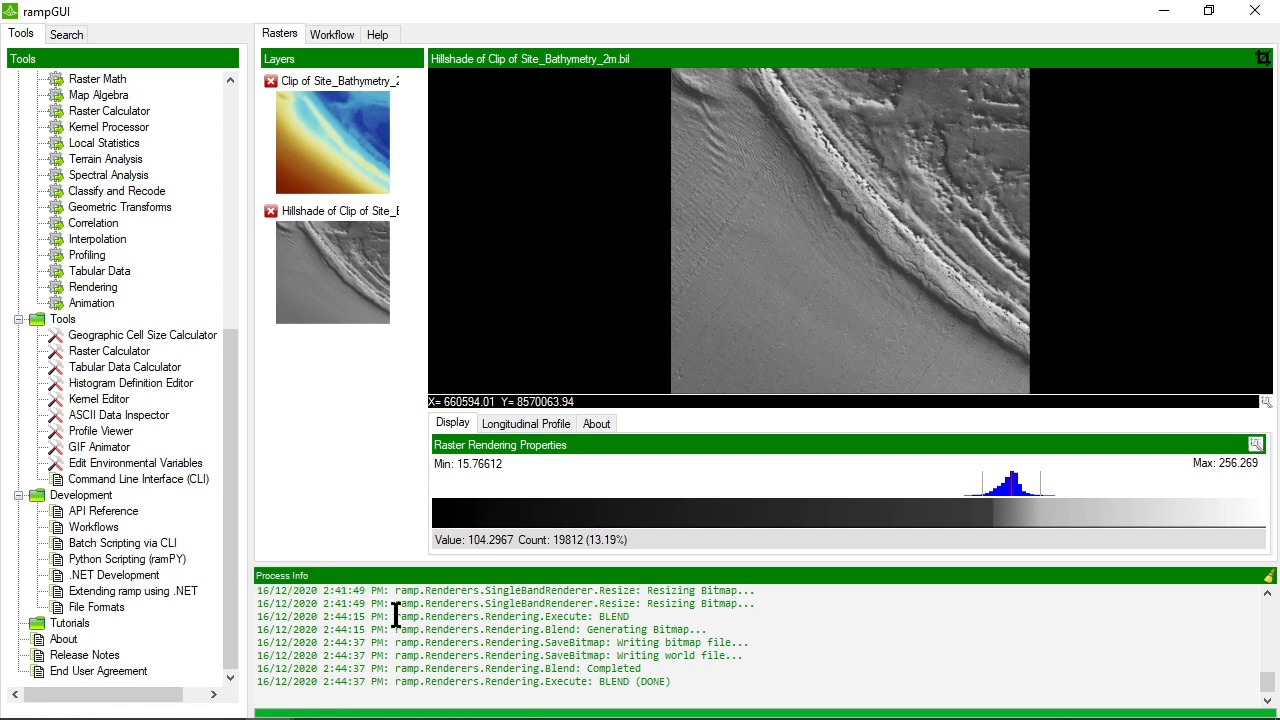
left_click_drag(397, 593, 637, 593)
left_click_drag(394, 593, 637, 593)
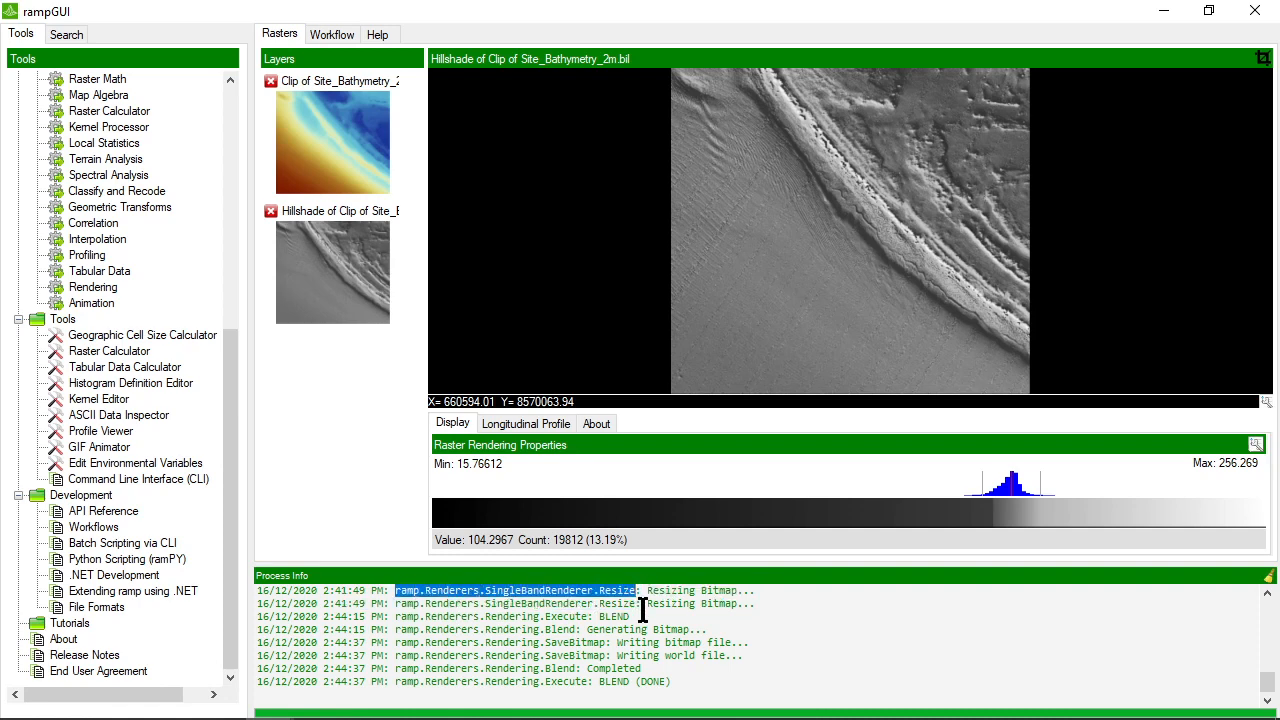
left_click_drag(647, 592, 760, 594)
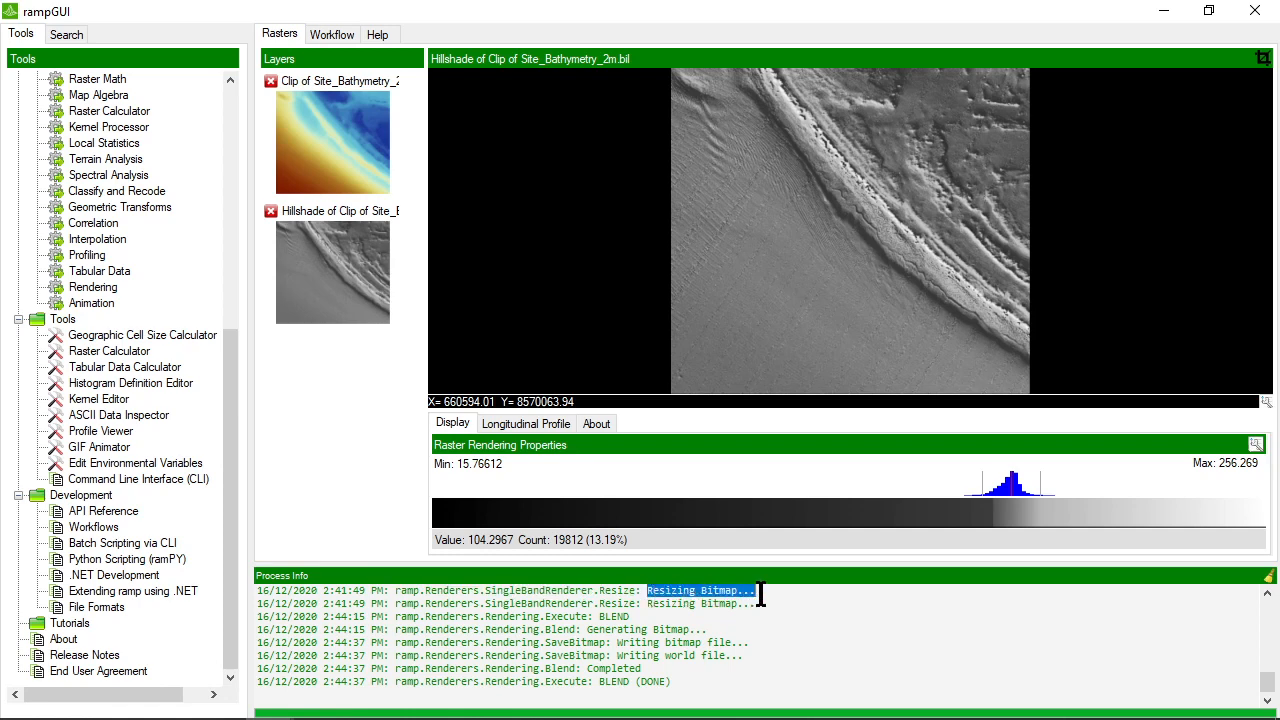
left_click(648, 619)
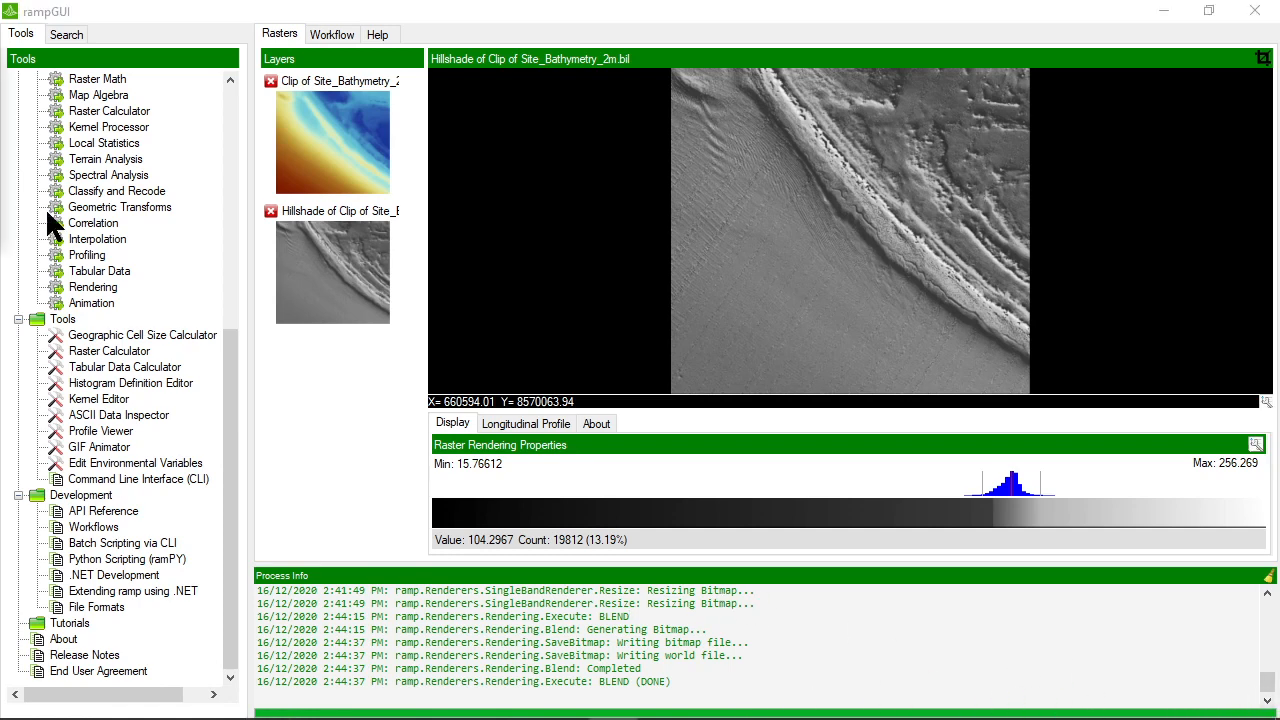
left_click_drag(688, 621, 260, 618)
left_click(457, 617)
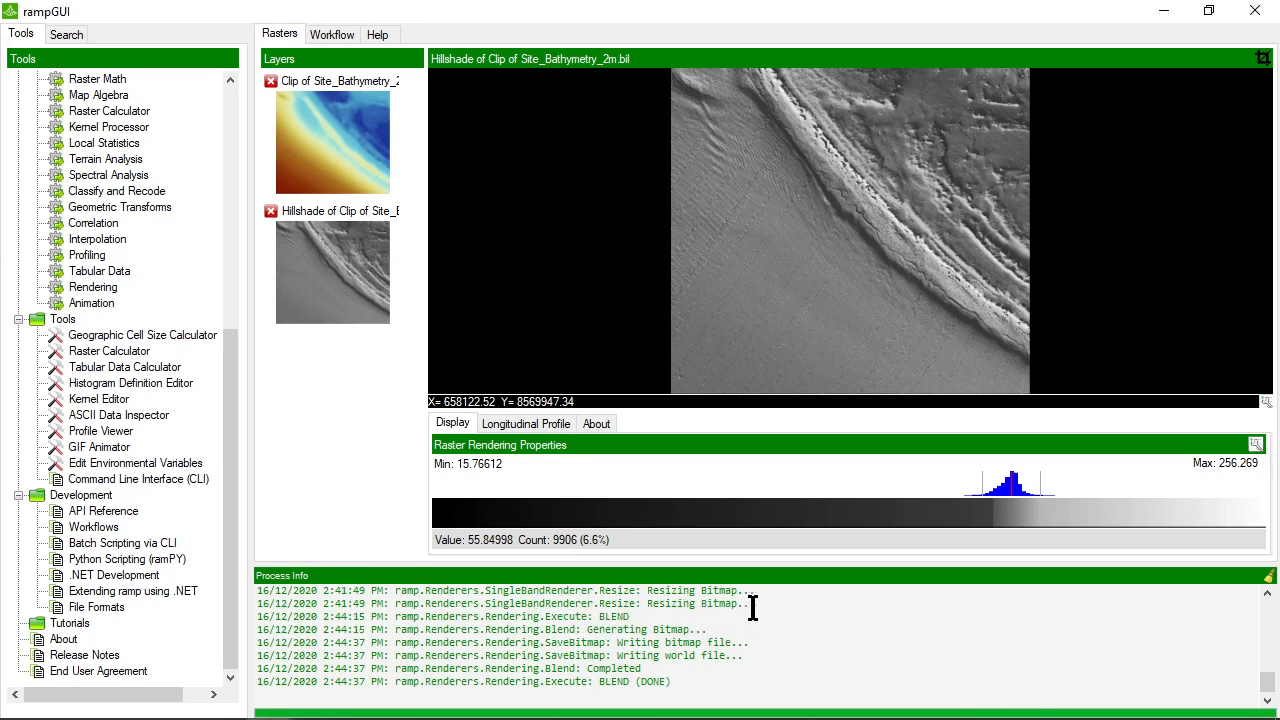
left_click_drag(756, 603, 250, 610)
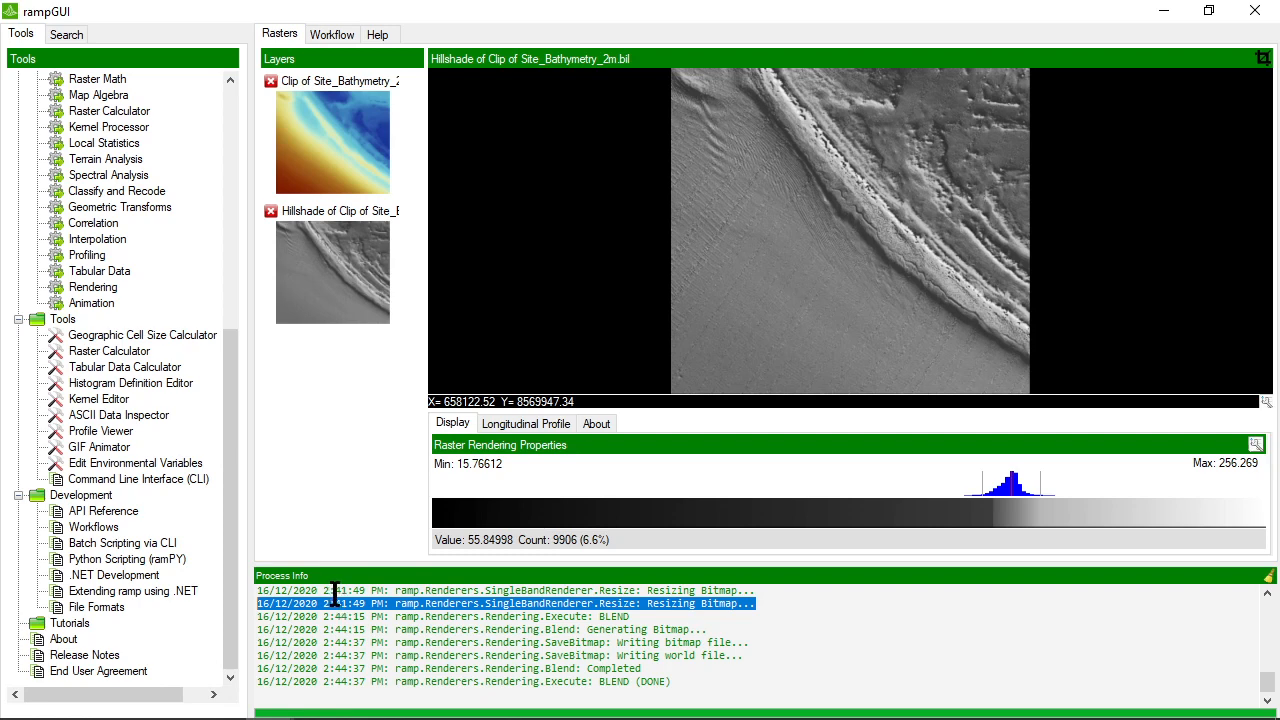
left_click(0, 140)
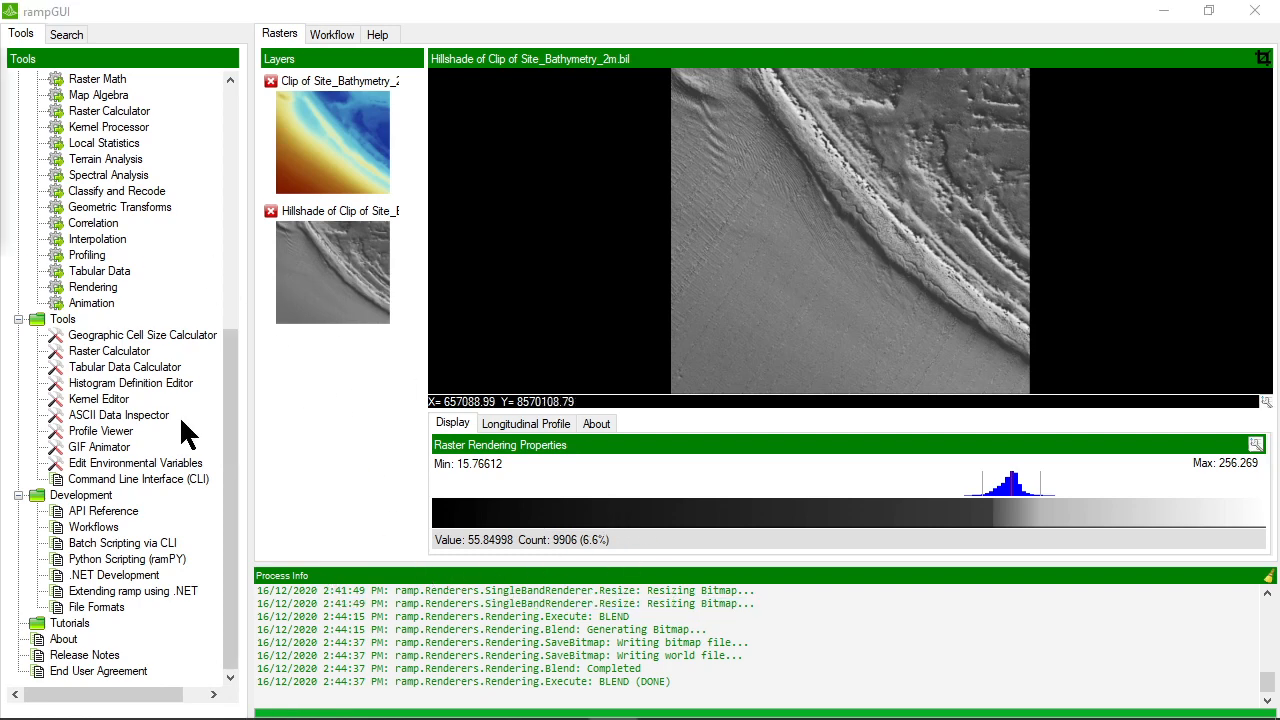
Open the SEGY (Seismic) factory and review the properties of its content report, raster import and tiled raster import methods
scroll(178, 426, "up", 1)
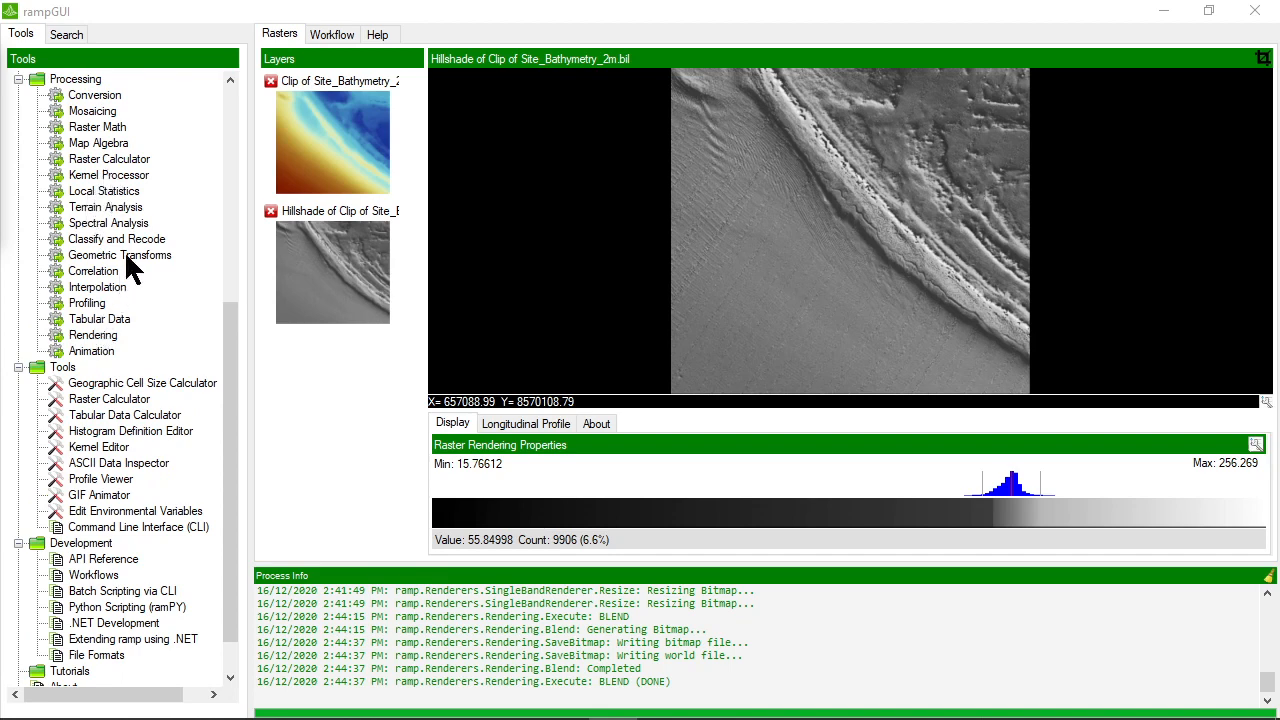
scroll(118, 226, "up", 3)
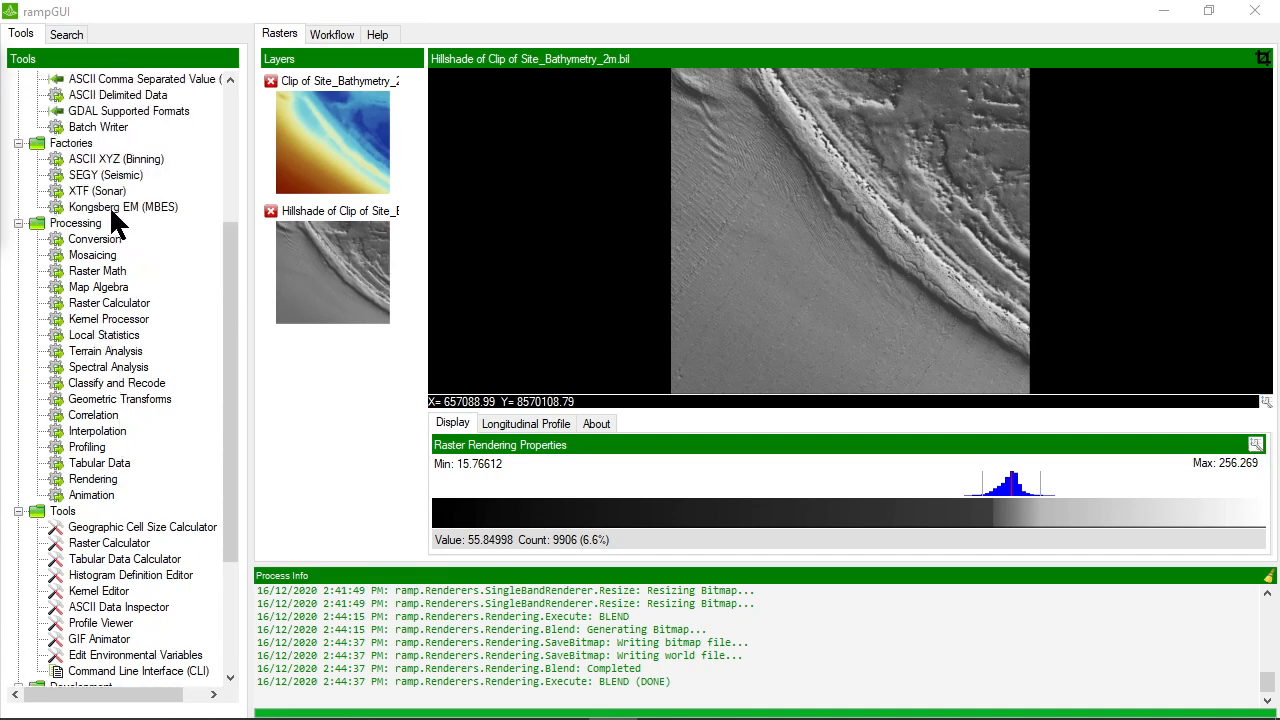
double_click(100, 176)
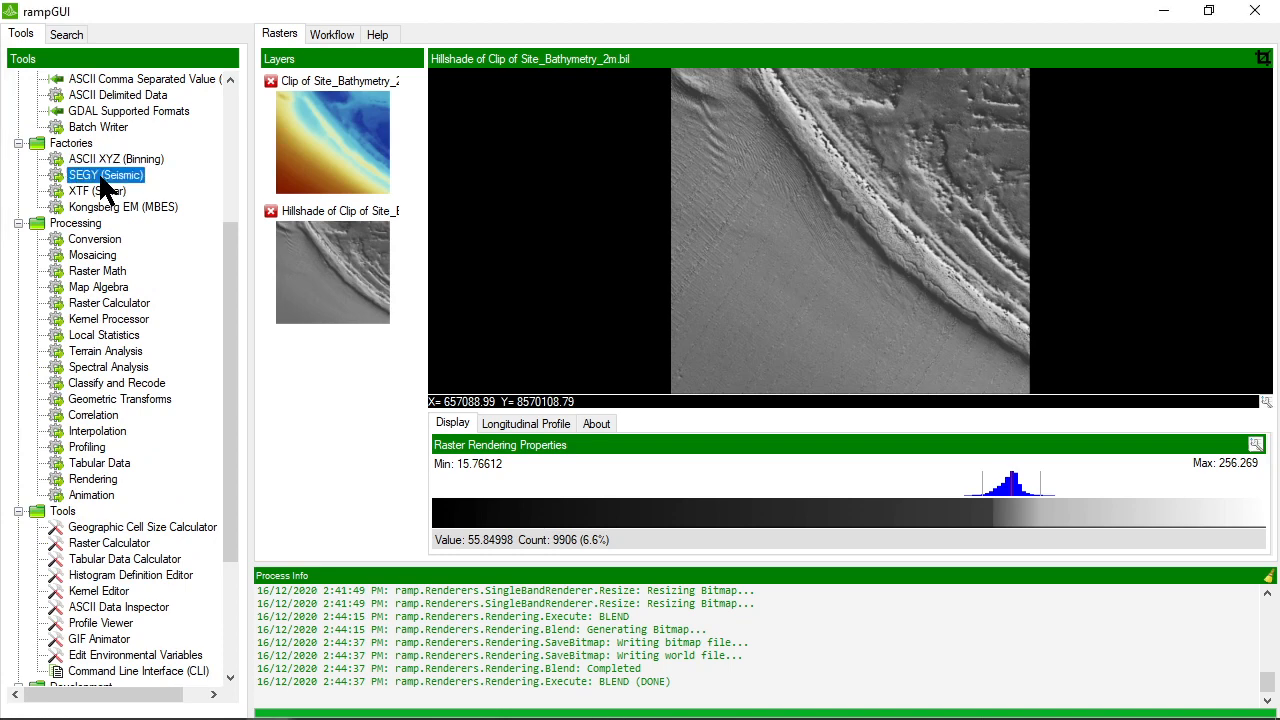
left_click(392, 167)
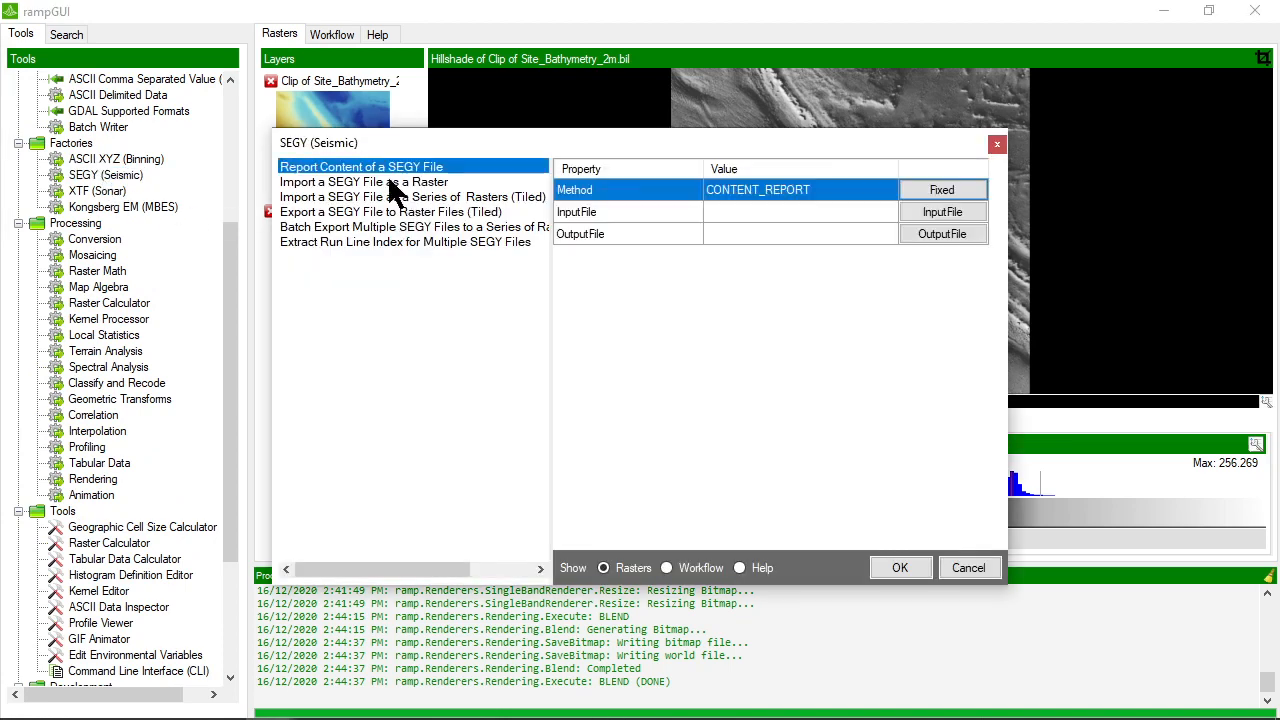
left_click(386, 181)
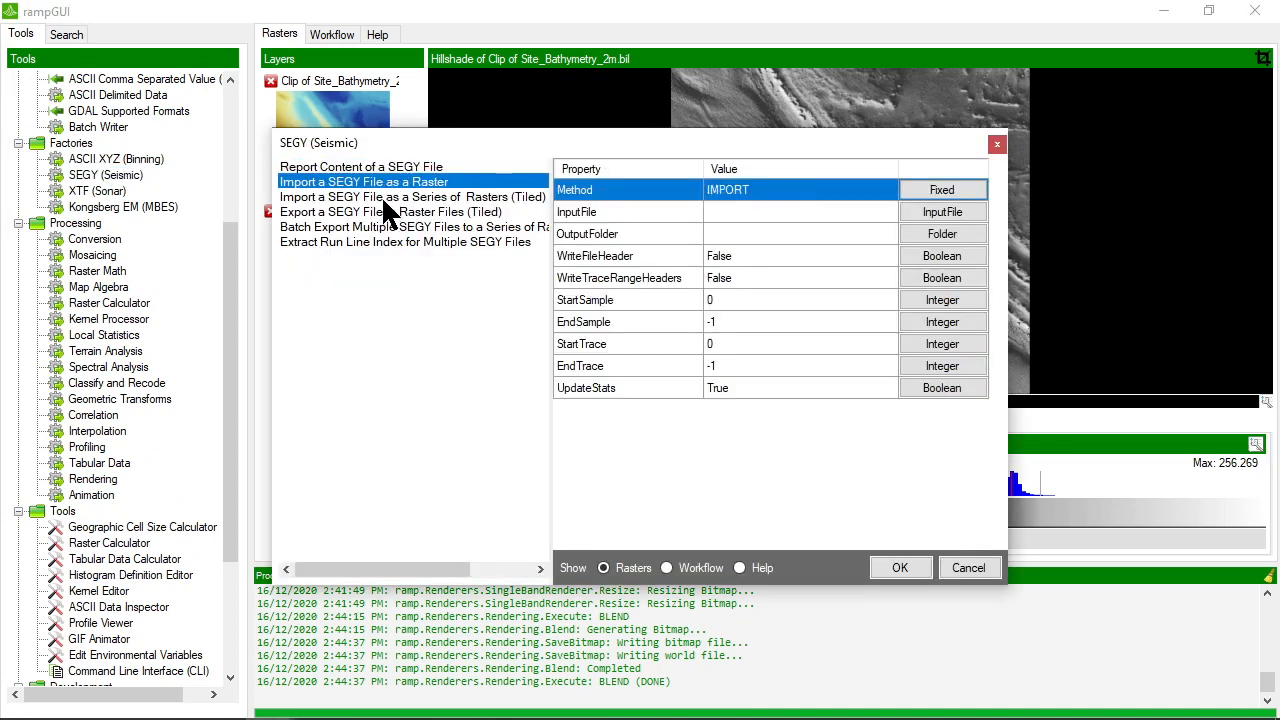
left_click(383, 197)
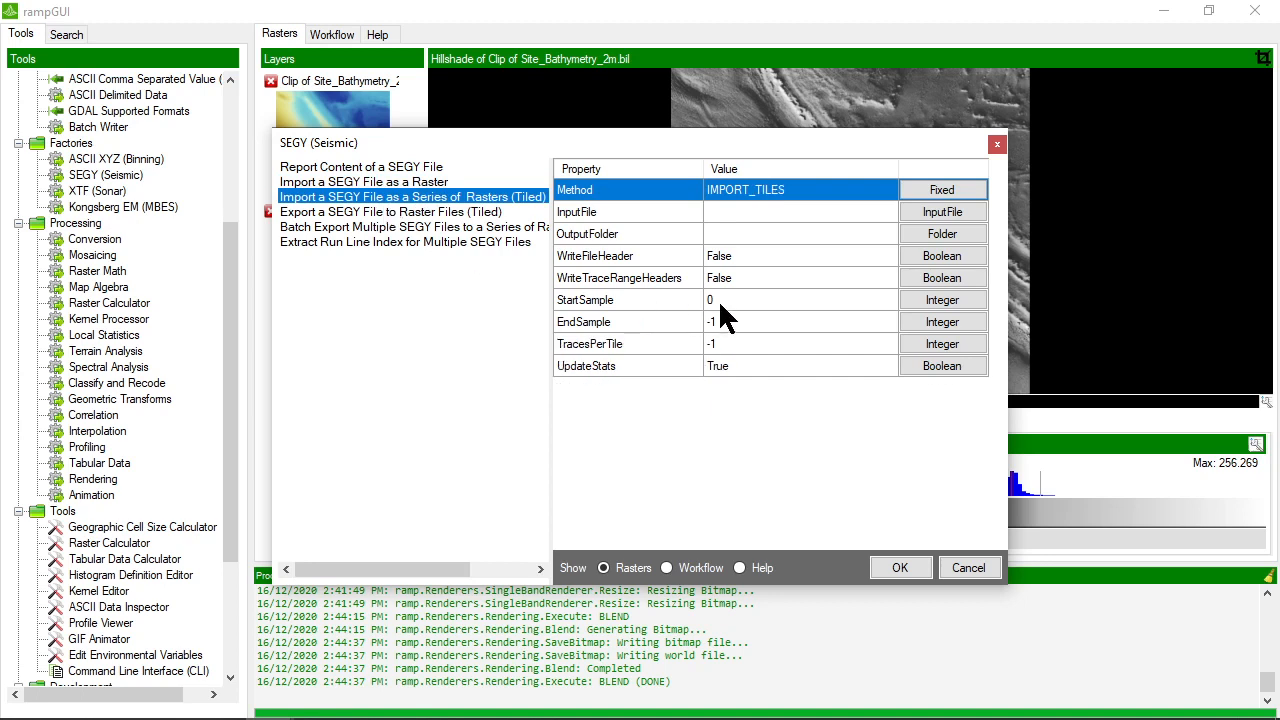
left_click_drag(599, 132, 588, 93)
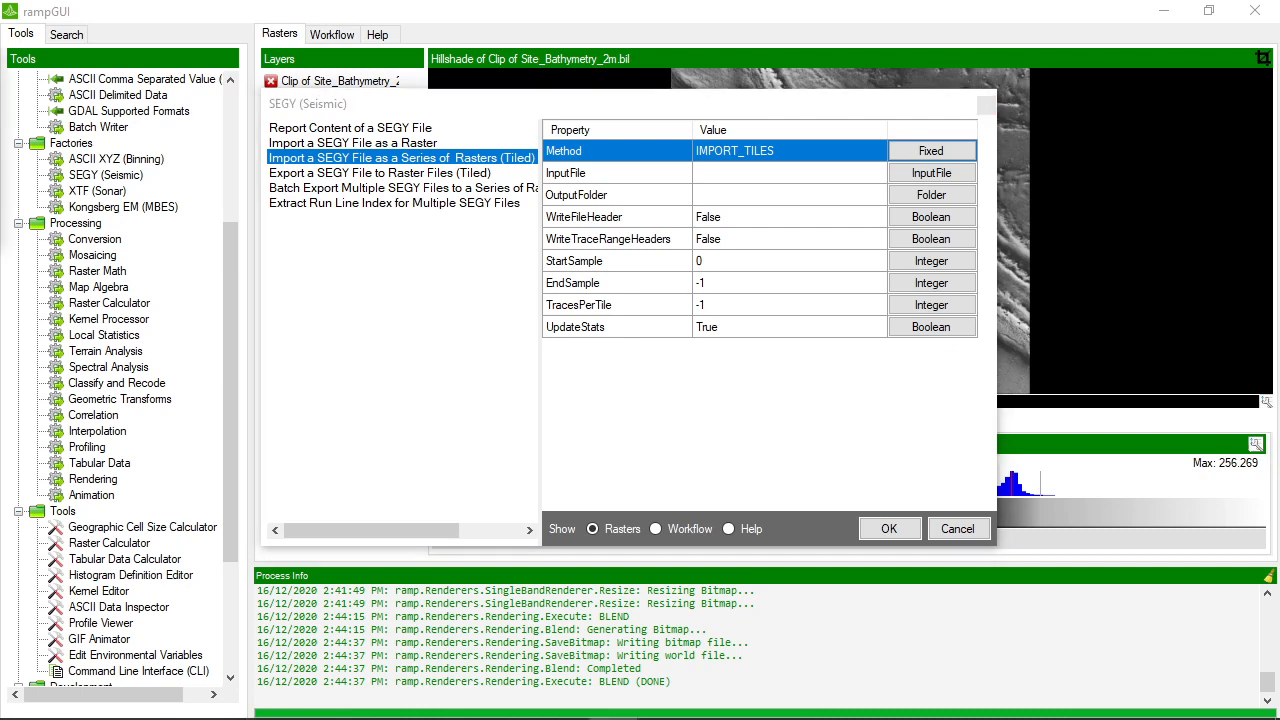
Compare the SEGY content report, single raster import and tiled import methods once more and close the tool without running it
left_click(368, 130)
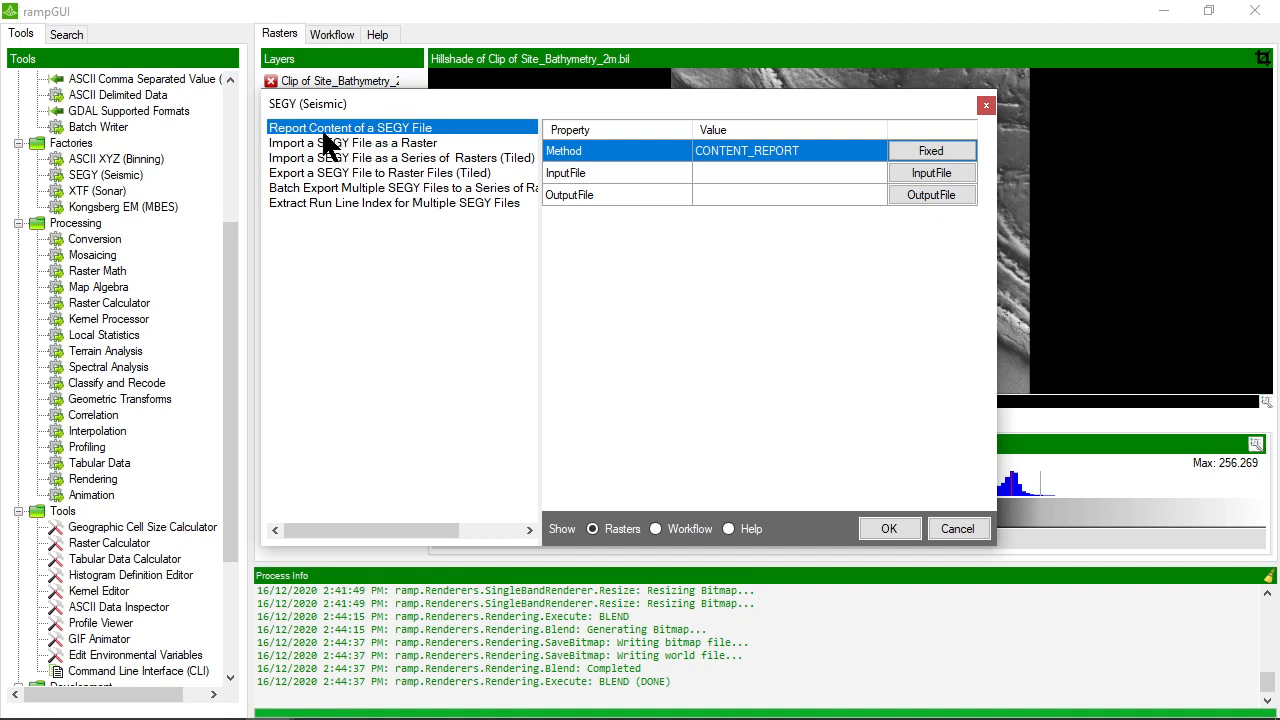
left_click(380, 142)
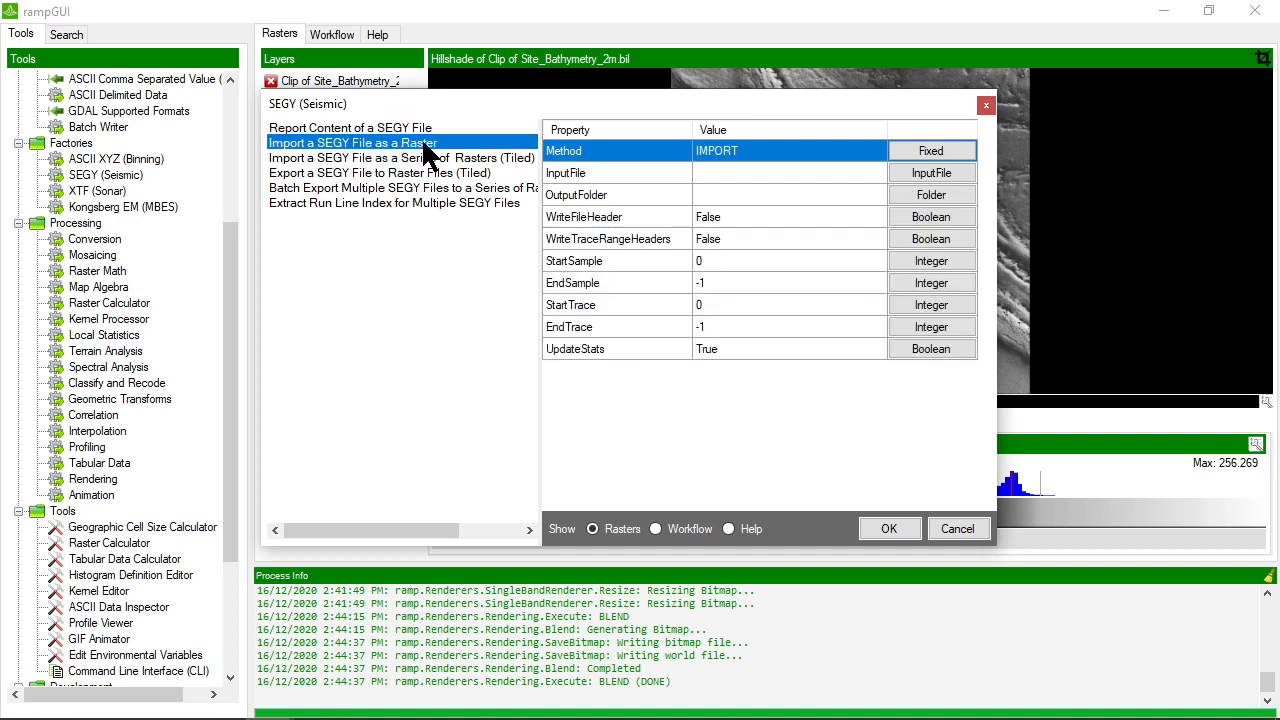
left_click(362, 160)
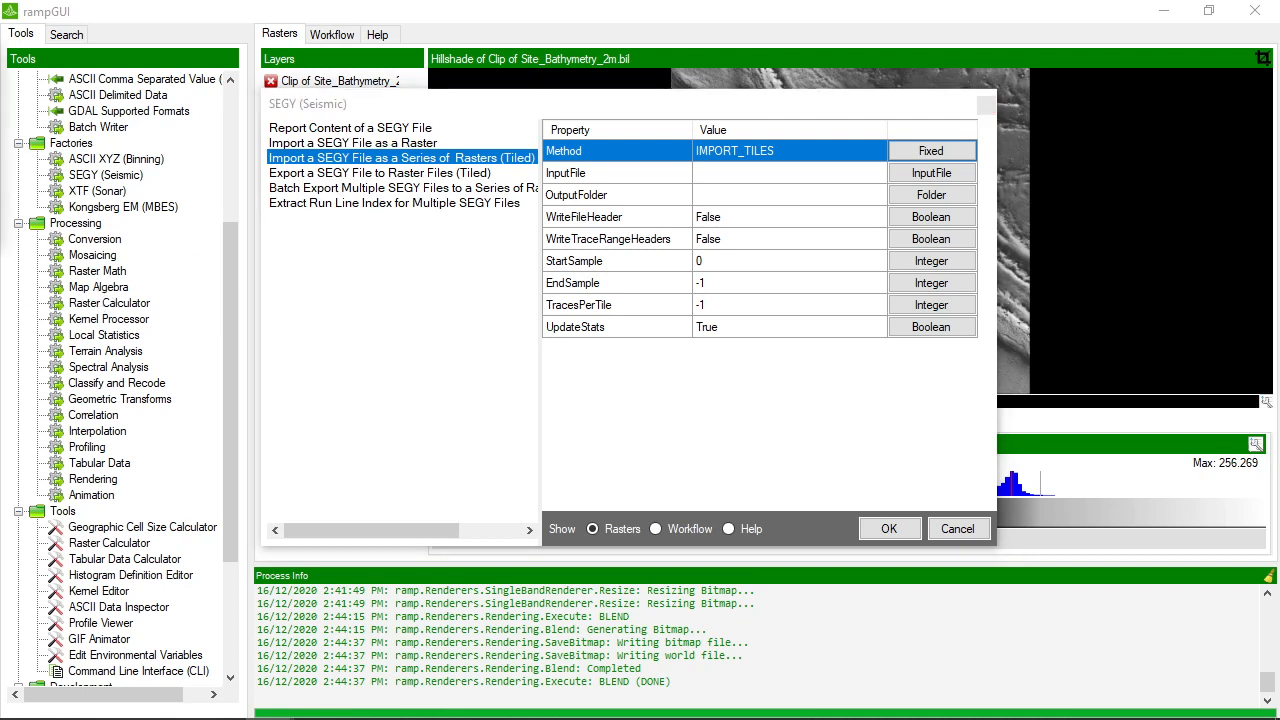
left_click(956, 529)
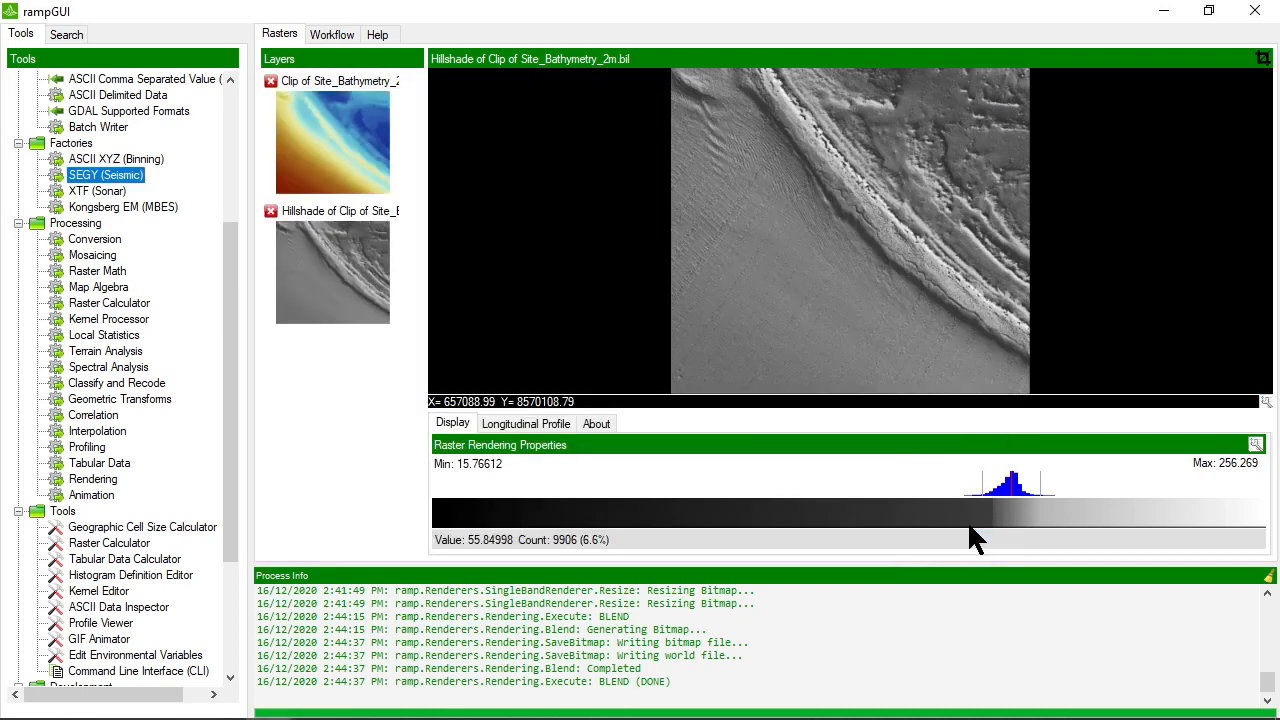
Open the Tabular Data Calculator and examine the template code of its calculation function
scroll(134, 373, "down", 2)
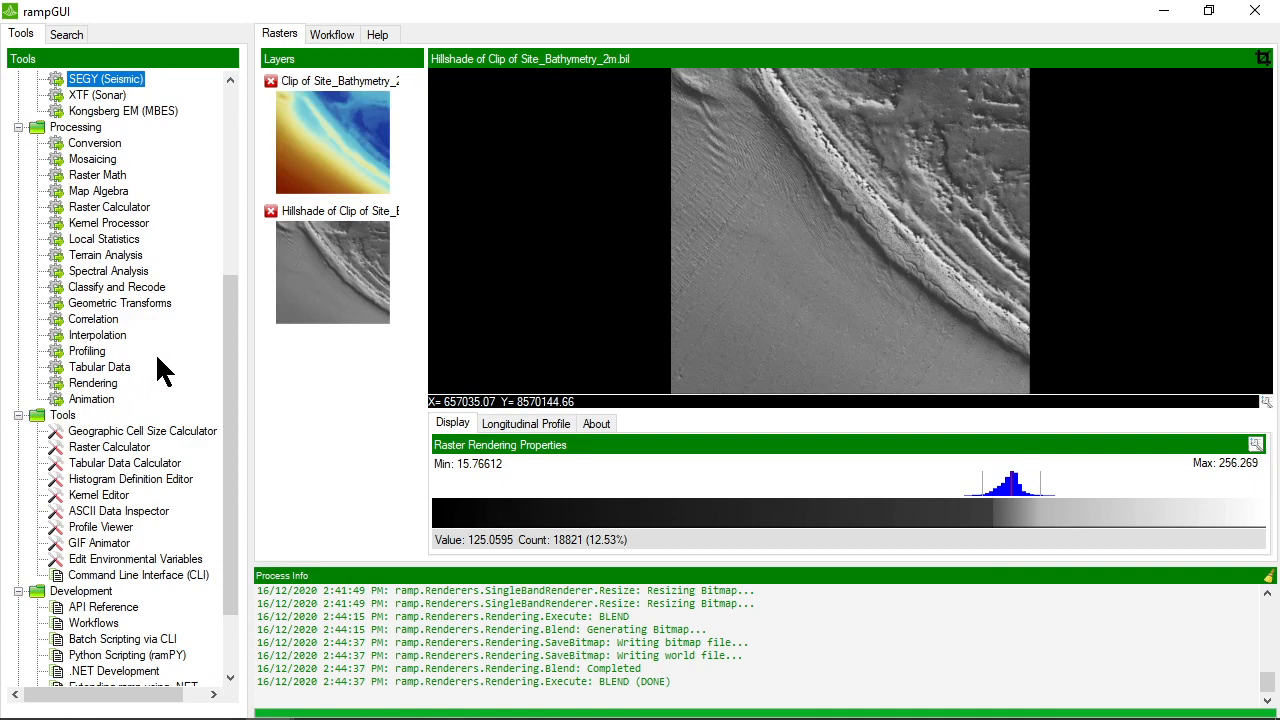
double_click(120, 456)
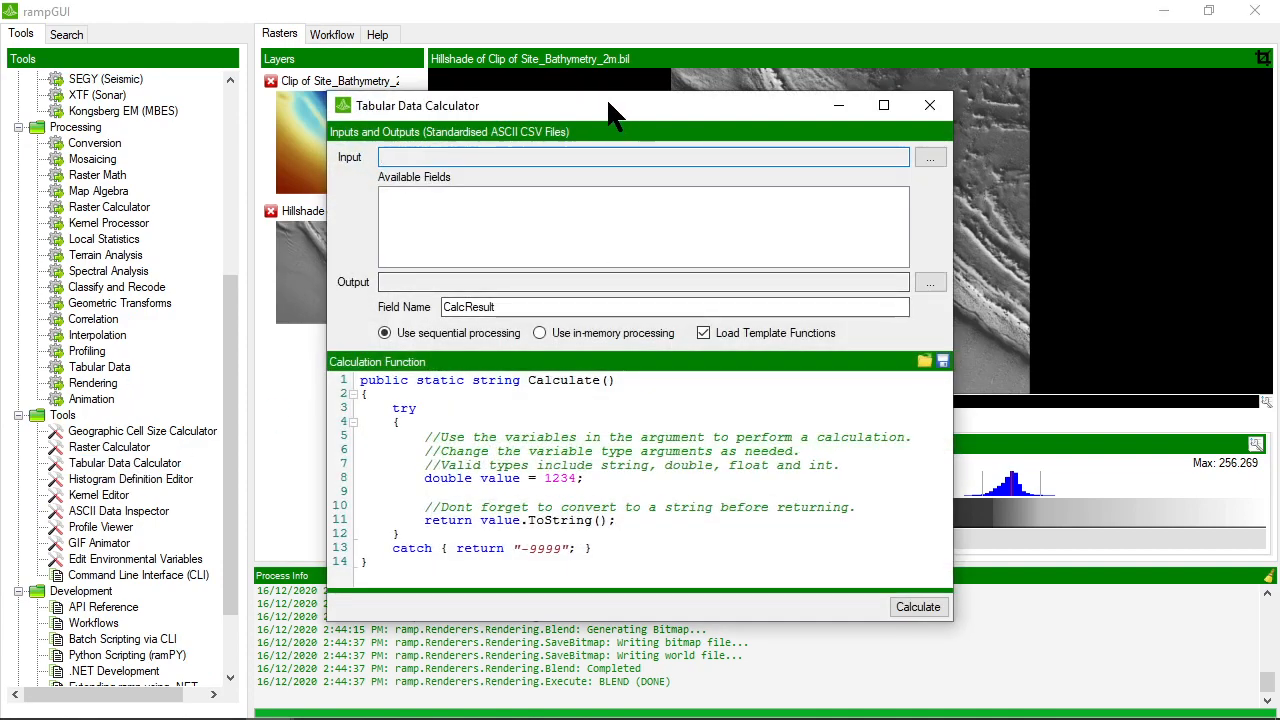
left_click_drag(608, 100, 659, 69)
left_click_drag(648, 523, 395, 340)
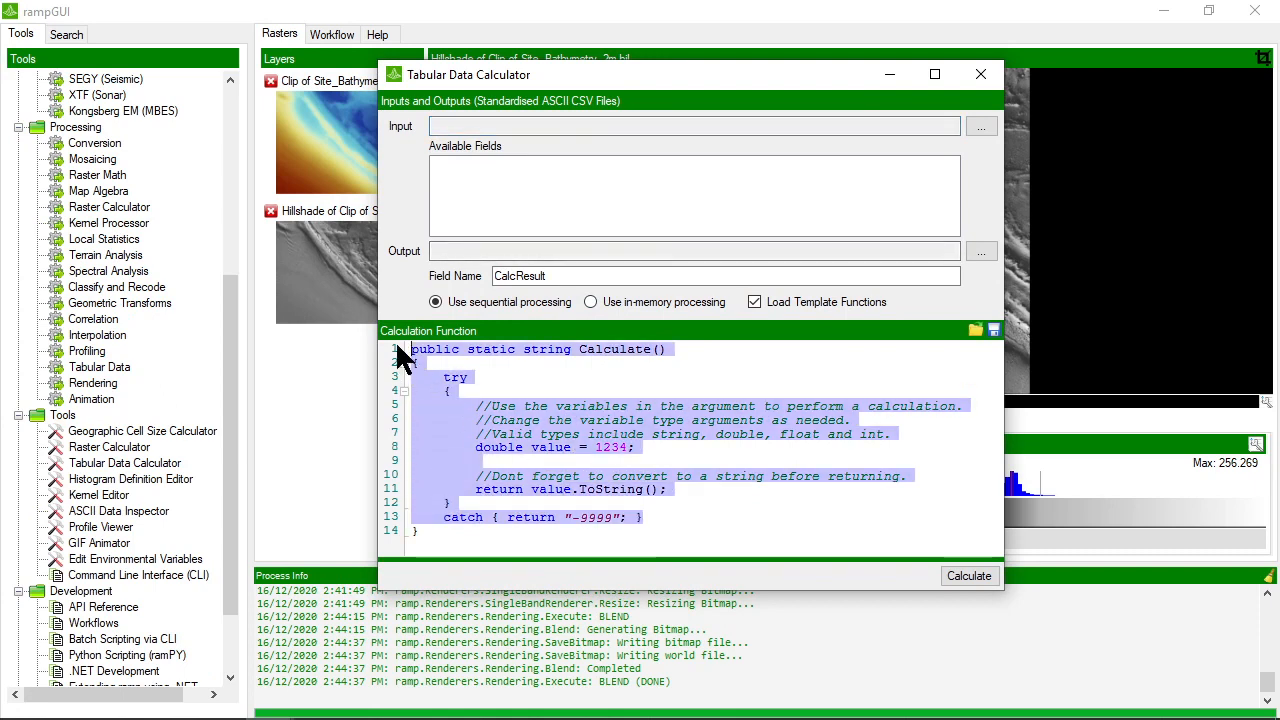
left_click(537, 384)
left_click_drag(646, 520, 364, 350)
left_click(573, 380)
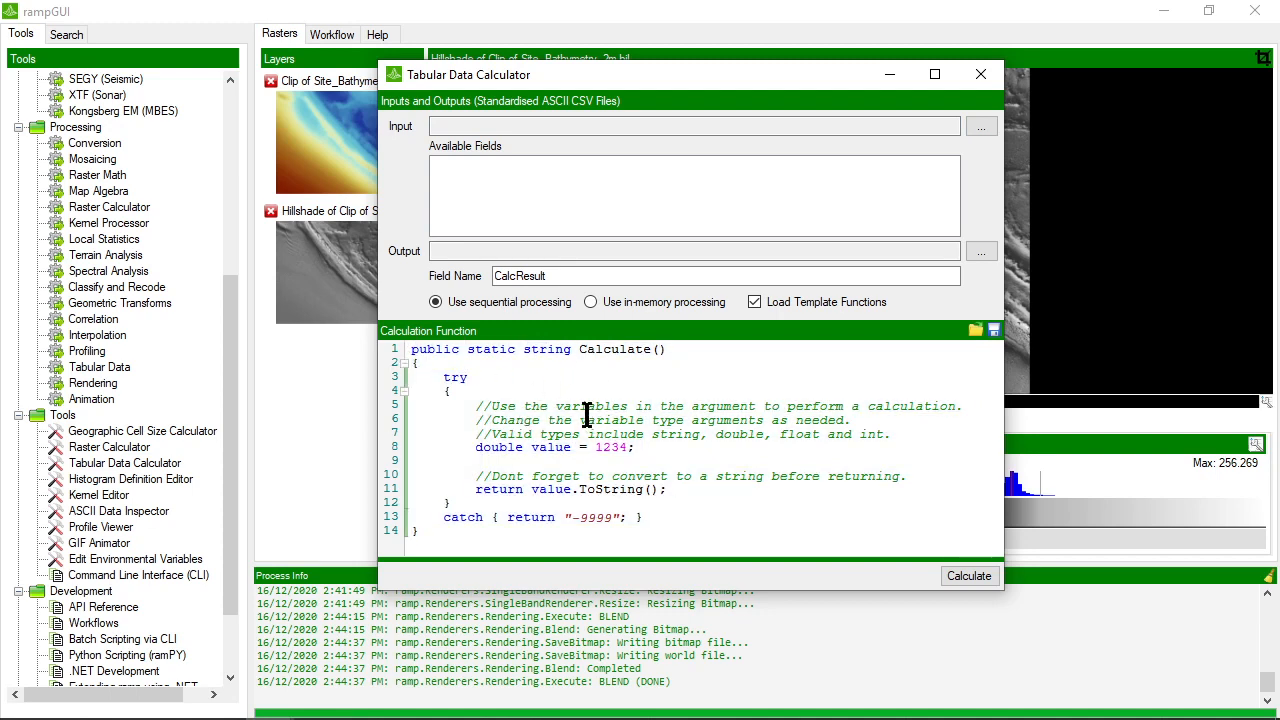
Load Profile R1_BSB.csv from Sample Data as the calculator's input and review its X, Y, Distance and Value fields
left_click(984, 126)
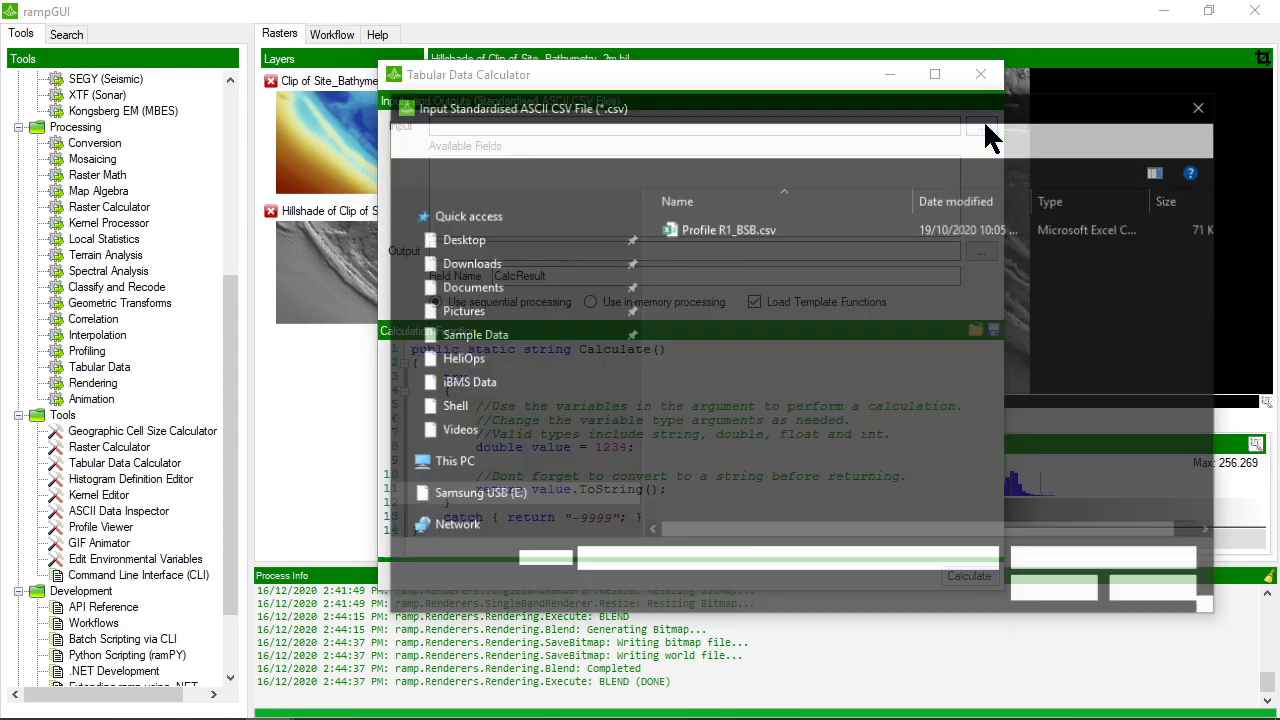
double_click(729, 229)
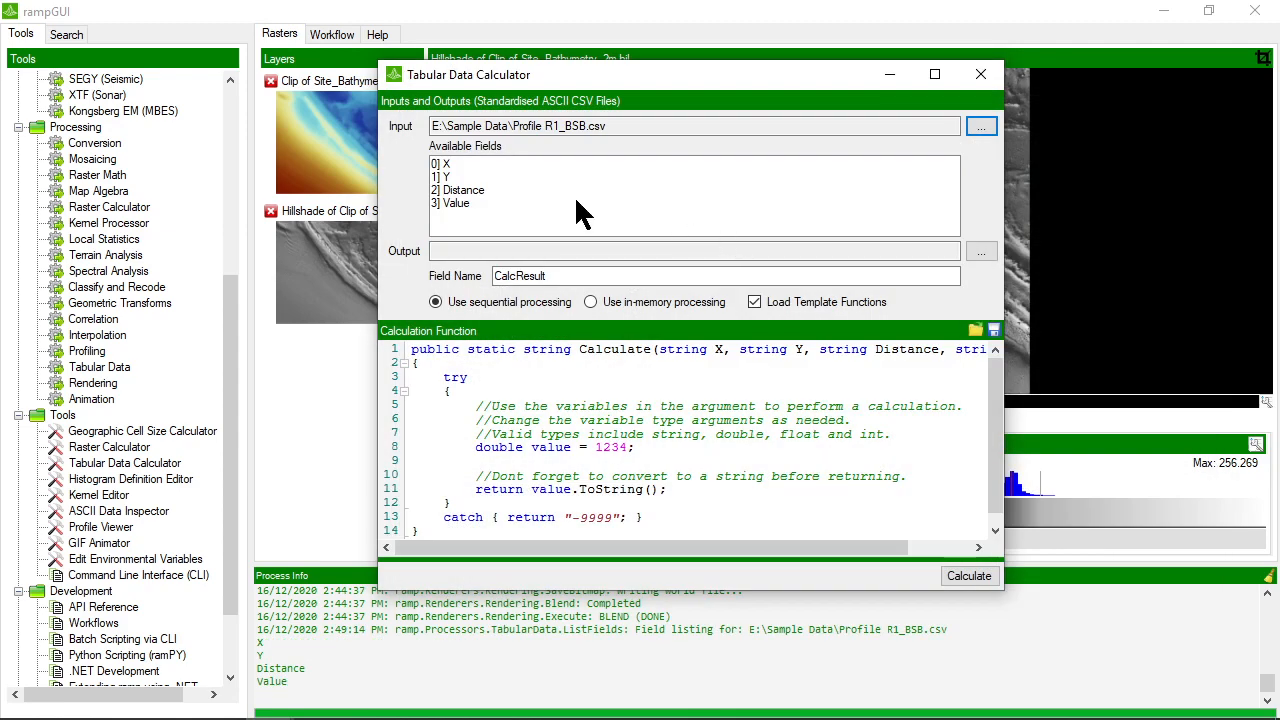
left_click(443, 163)
left_click(449, 176)
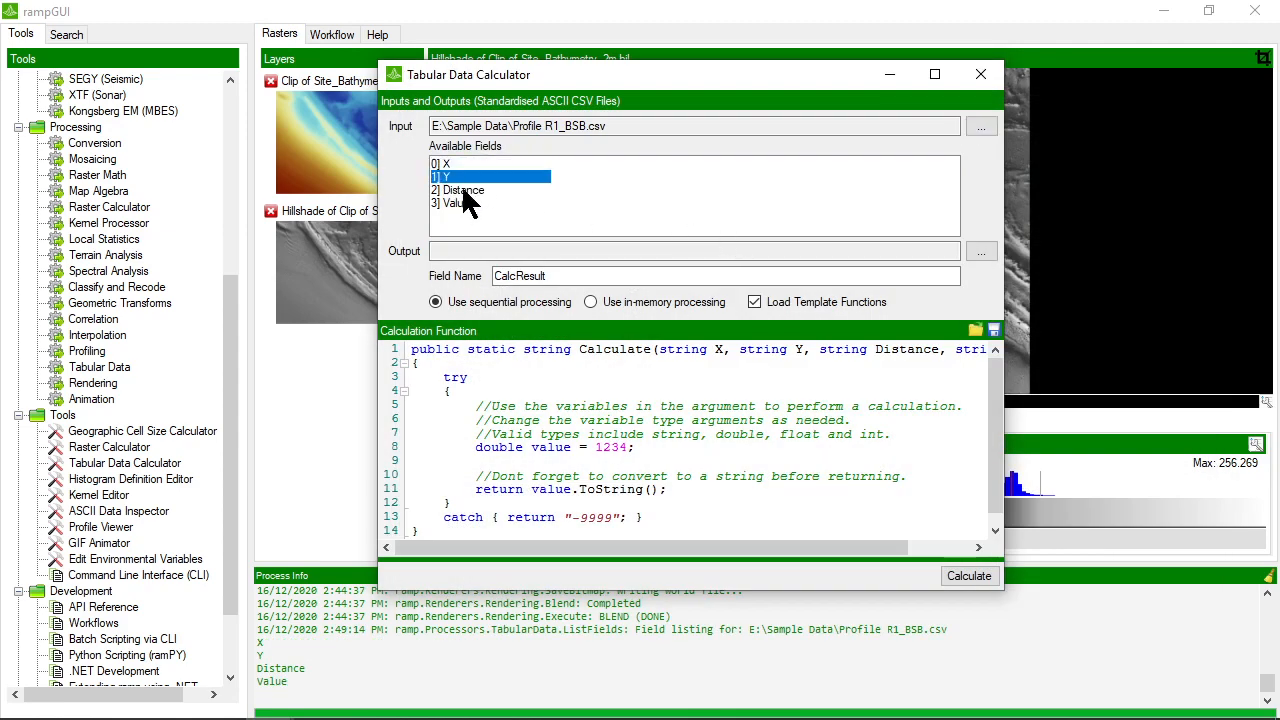
left_click(455, 190)
left_click(452, 203)
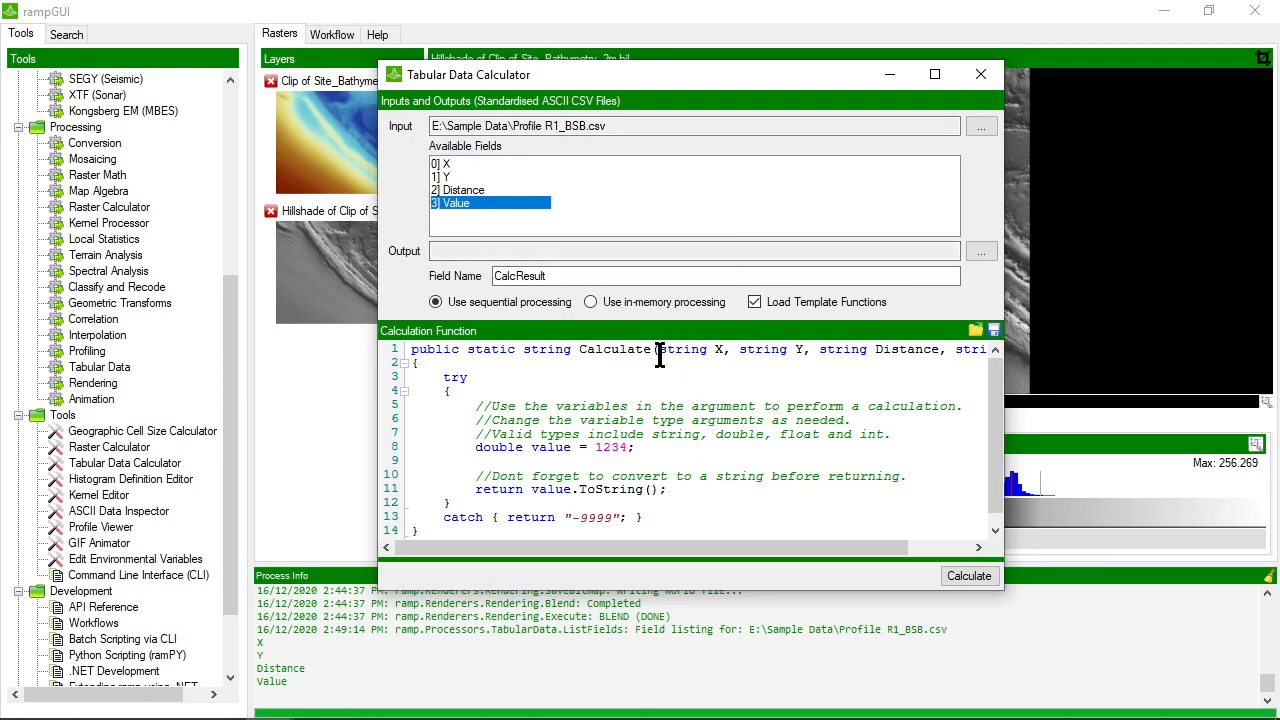
Examine the string arguments in the Calculate function signature and close the Tabular Data Calculator without calculating
left_click_drag(677, 548, 740, 549)
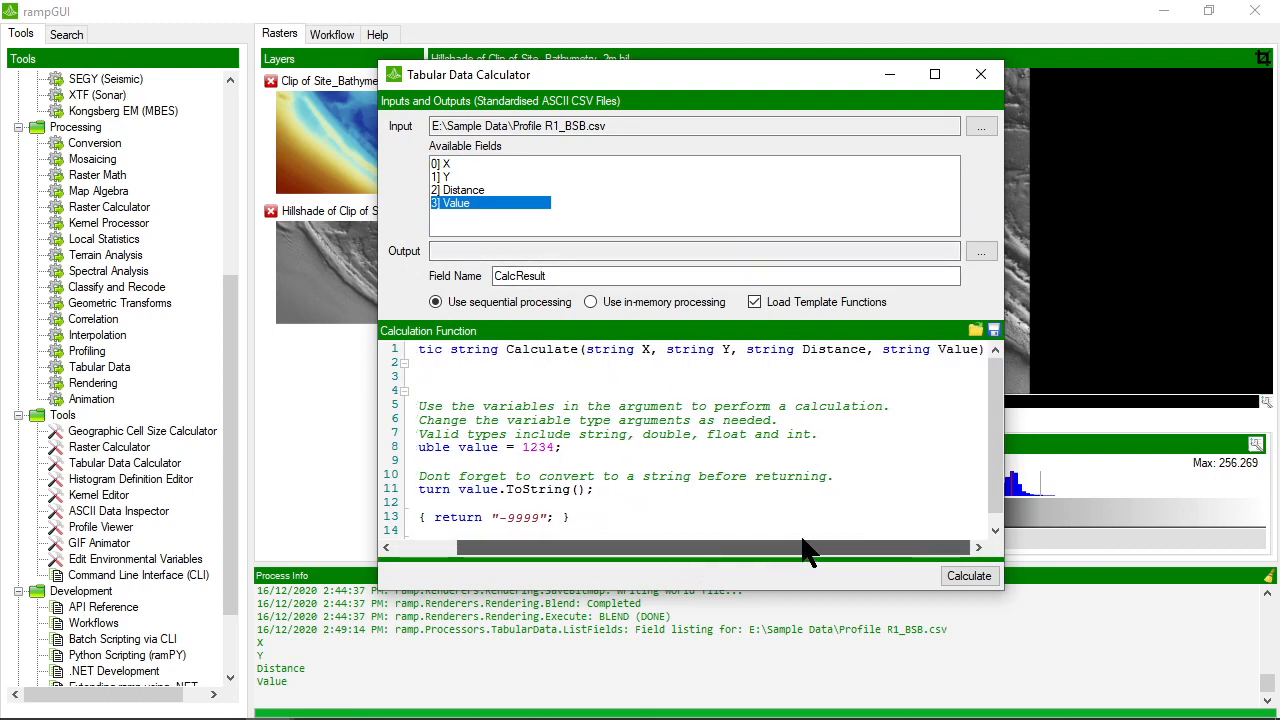
left_click(592, 350)
left_click_drag(605, 355, 980, 354)
left_click(980, 354)
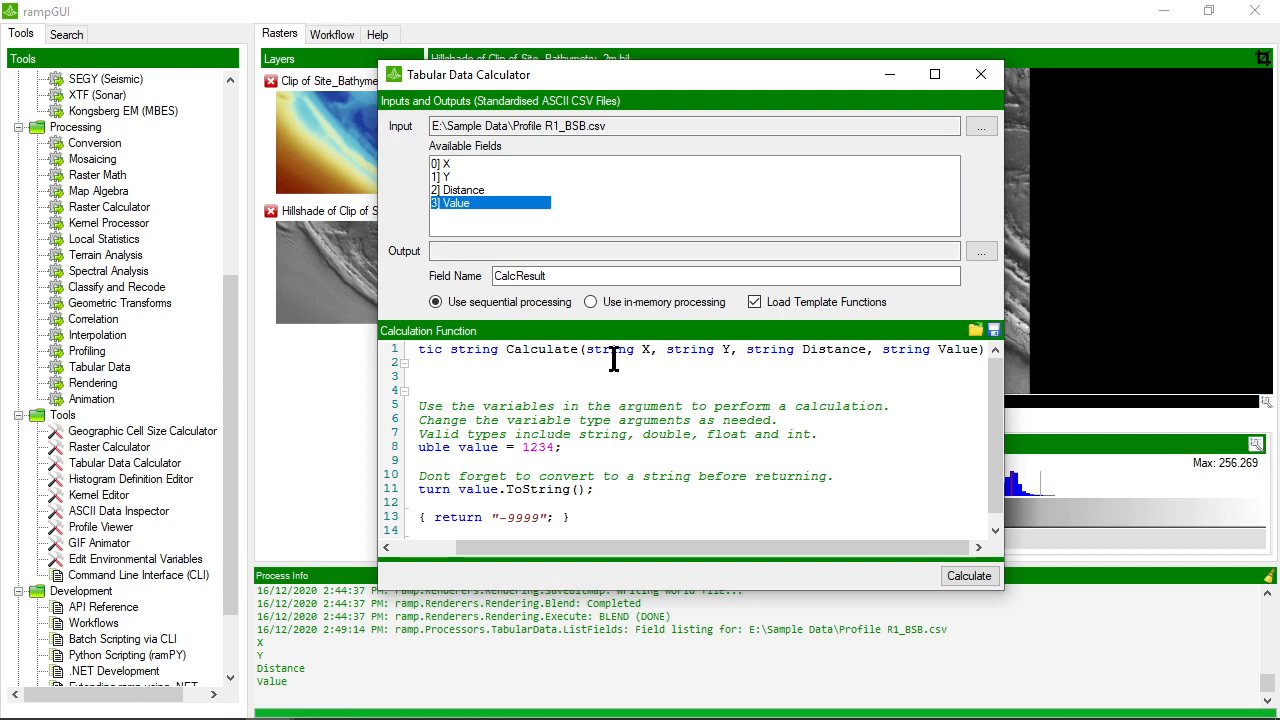
left_click_drag(792, 547, 735, 552)
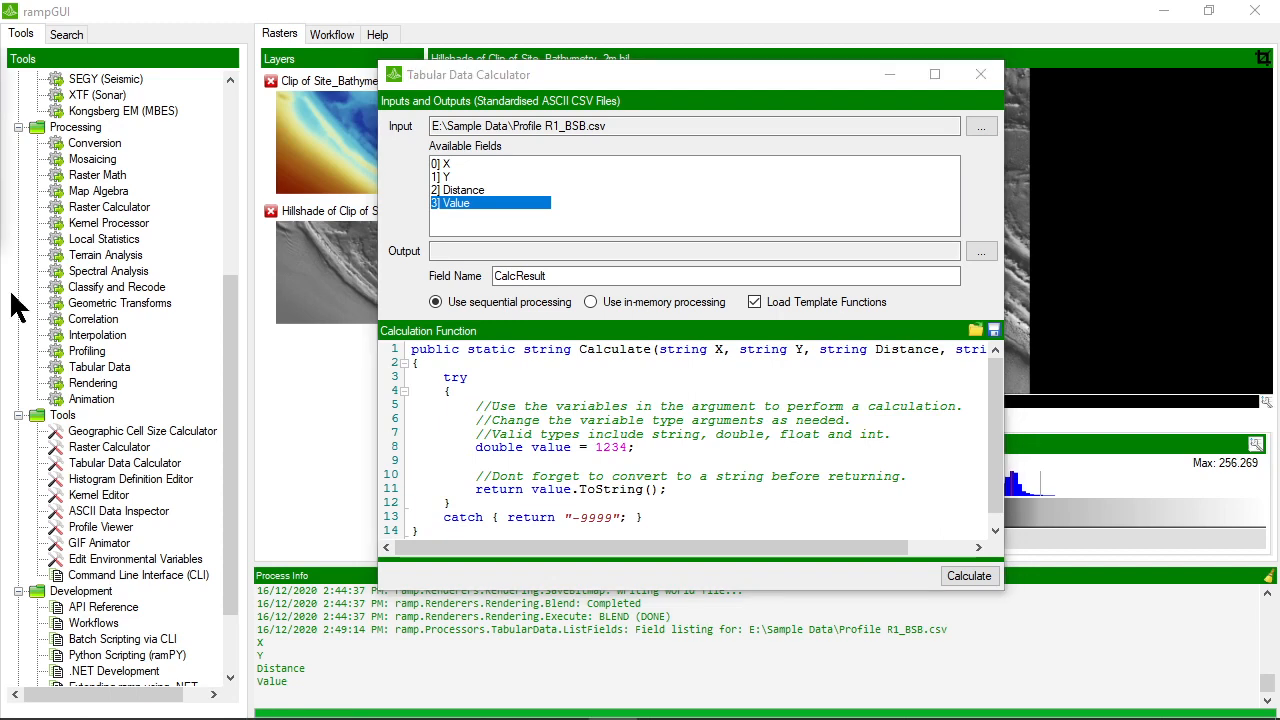
left_click(980, 74)
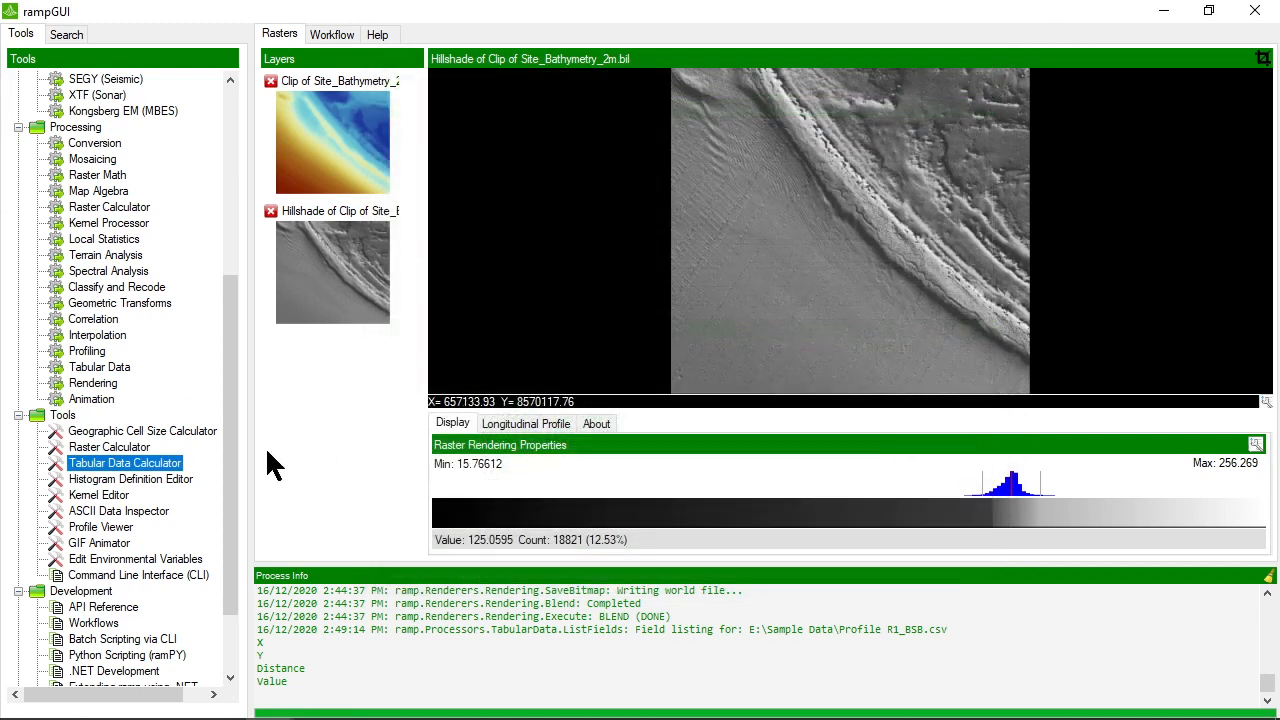
In the Raster Calculator, declare Clip of Site_Bathymetry_2m.bil as variable bathy with kernel size 0
double_click(108, 447)
left_click(622, 240)
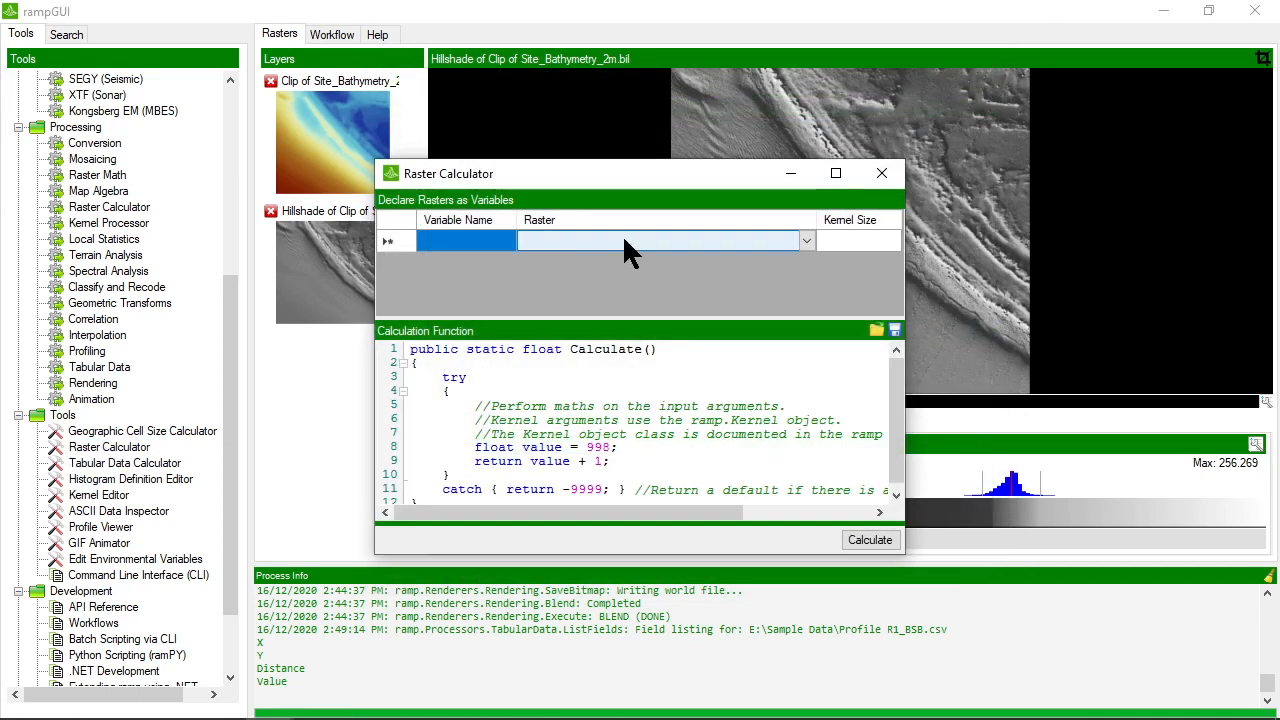
left_click(803, 240)
left_click(805, 240)
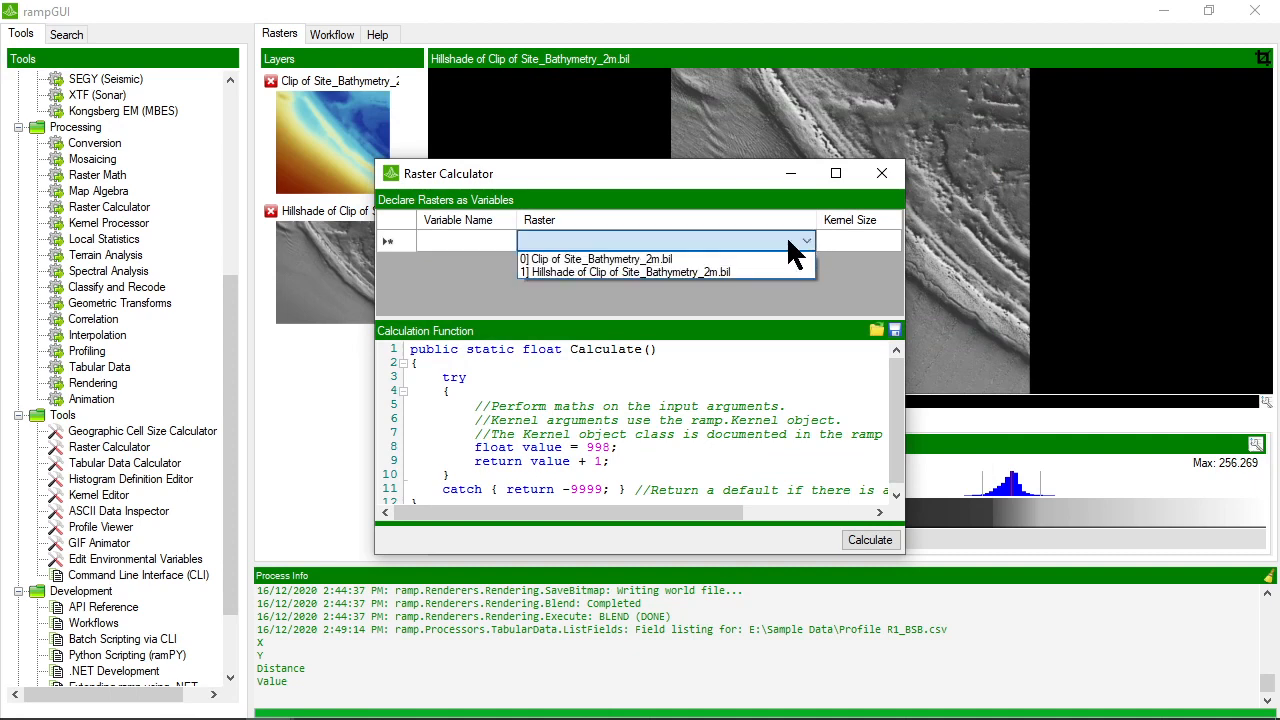
left_click(670, 257)
left_click(420, 240)
left_click(431, 240)
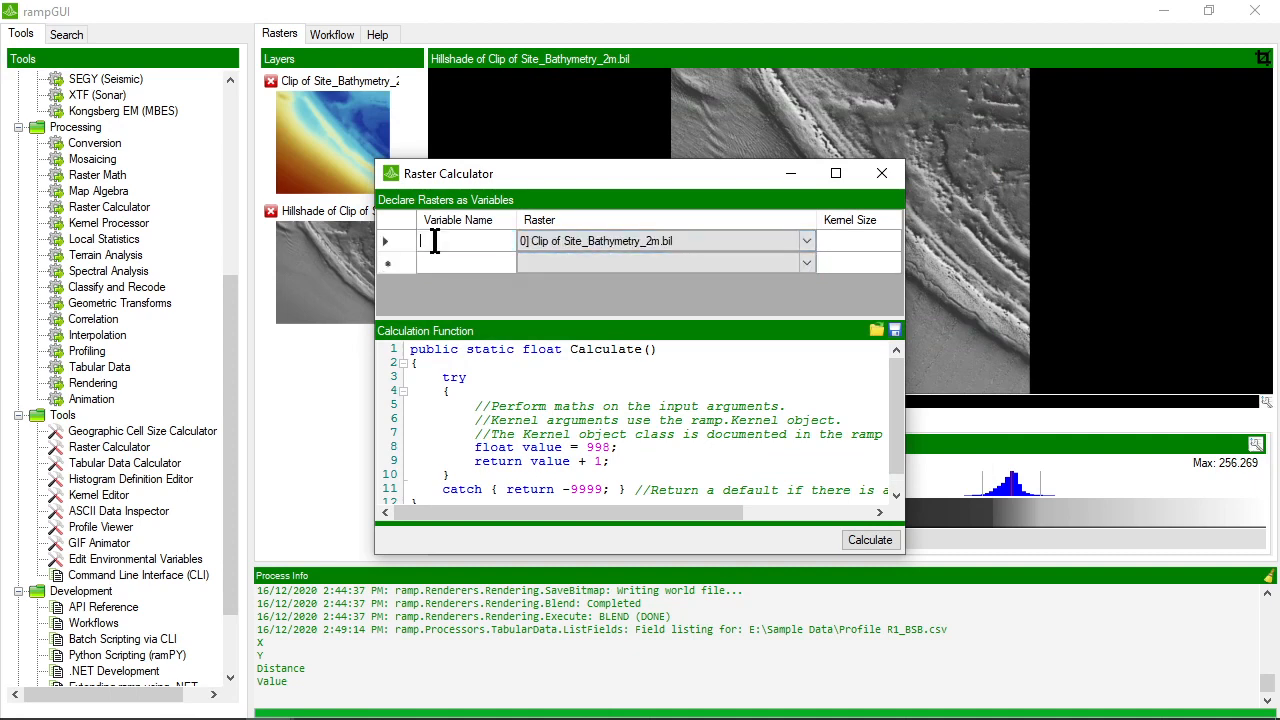
type("bathy")
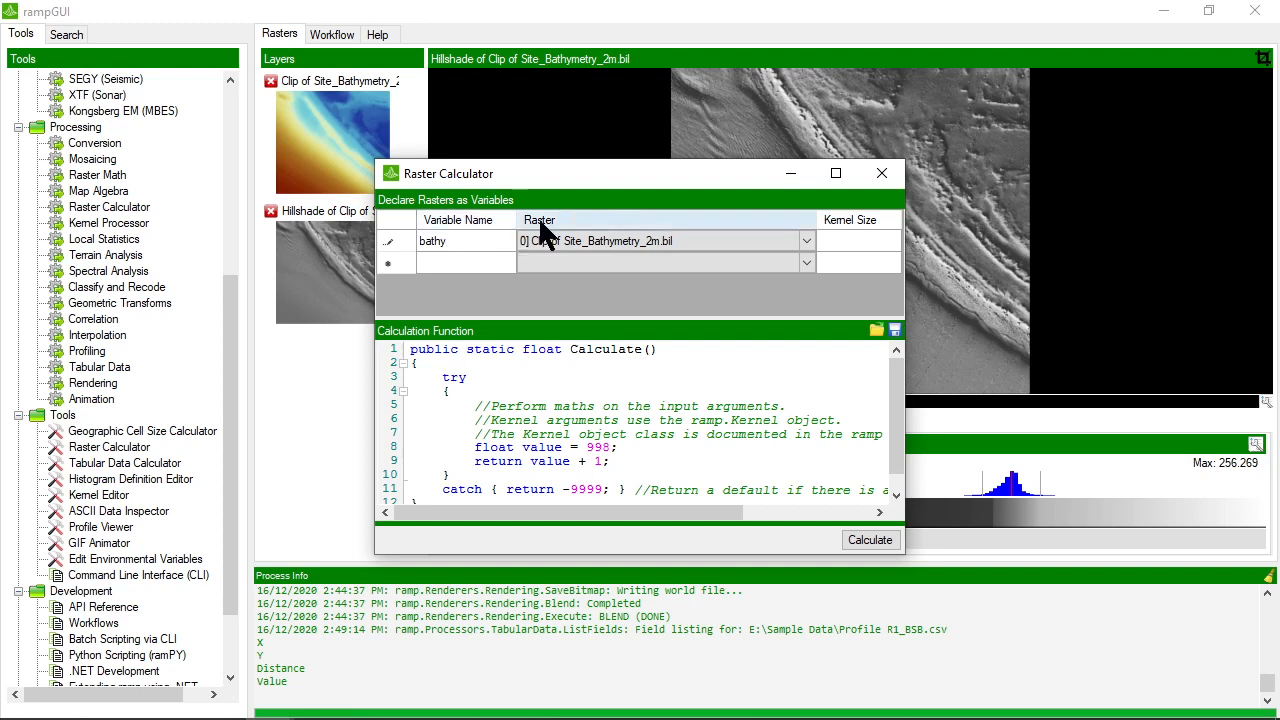
left_click(859, 238)
left_click(858, 238)
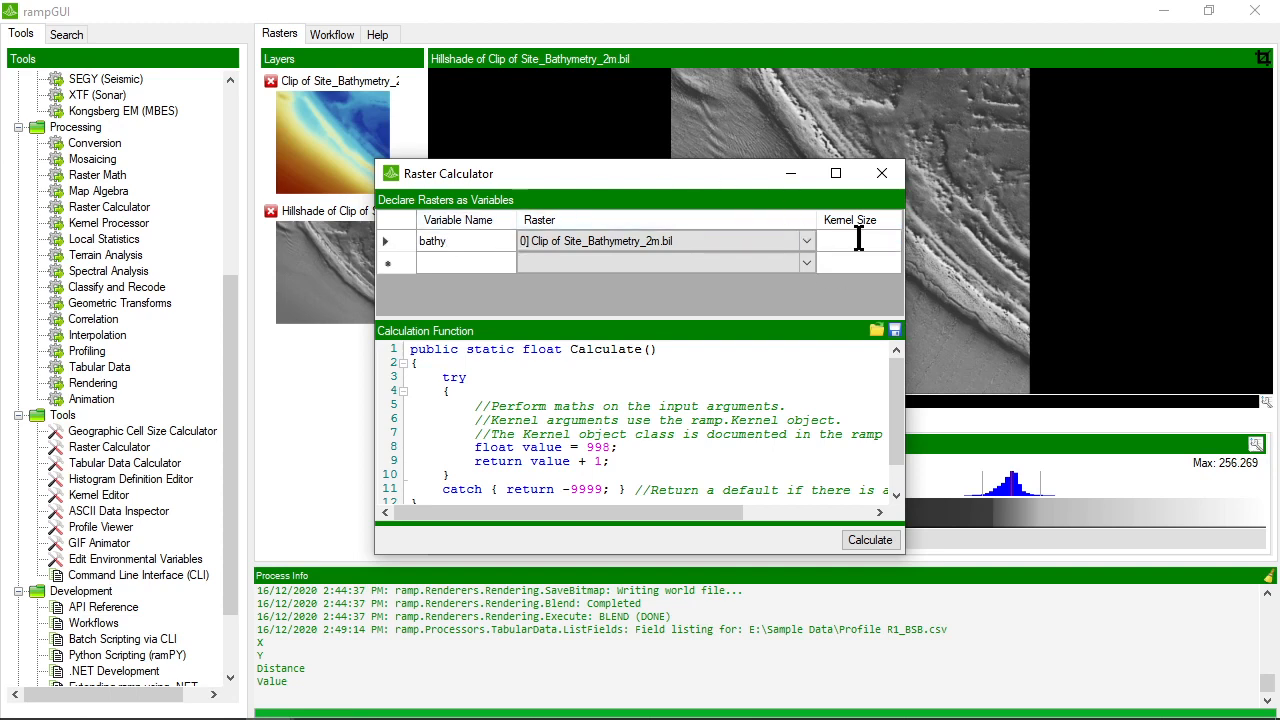
key("Return")
Declare Hillshade of Clip of Site_Bathymetry_2m.bil as a second variable named hs with kernel size 3
left_click(657, 262)
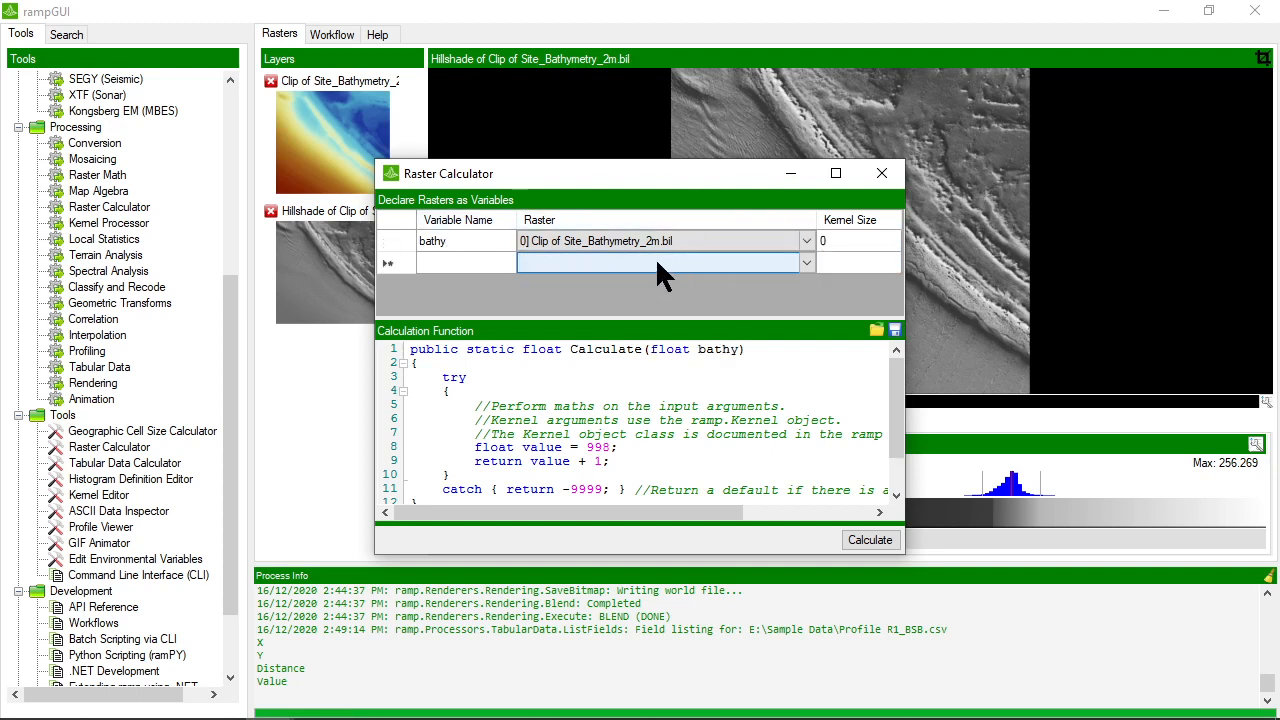
left_click(657, 262)
left_click(807, 258)
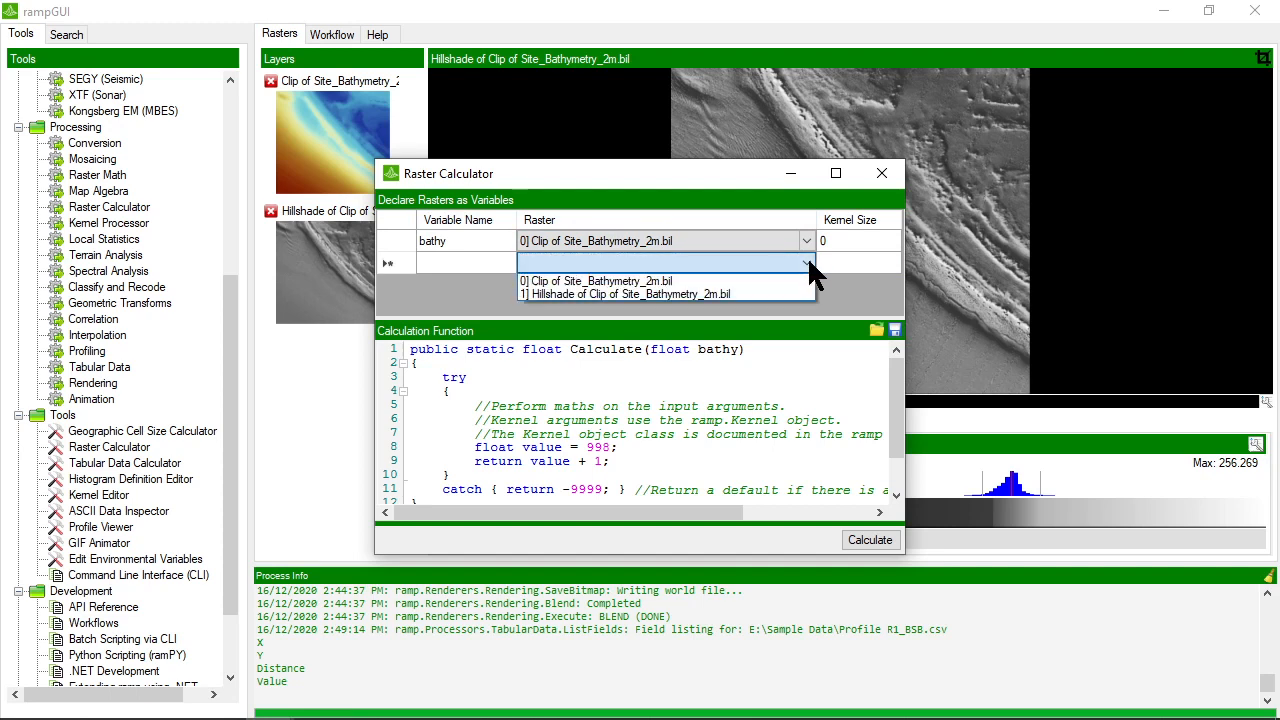
left_click(696, 294)
left_click(486, 262)
left_click(505, 260)
type("h")
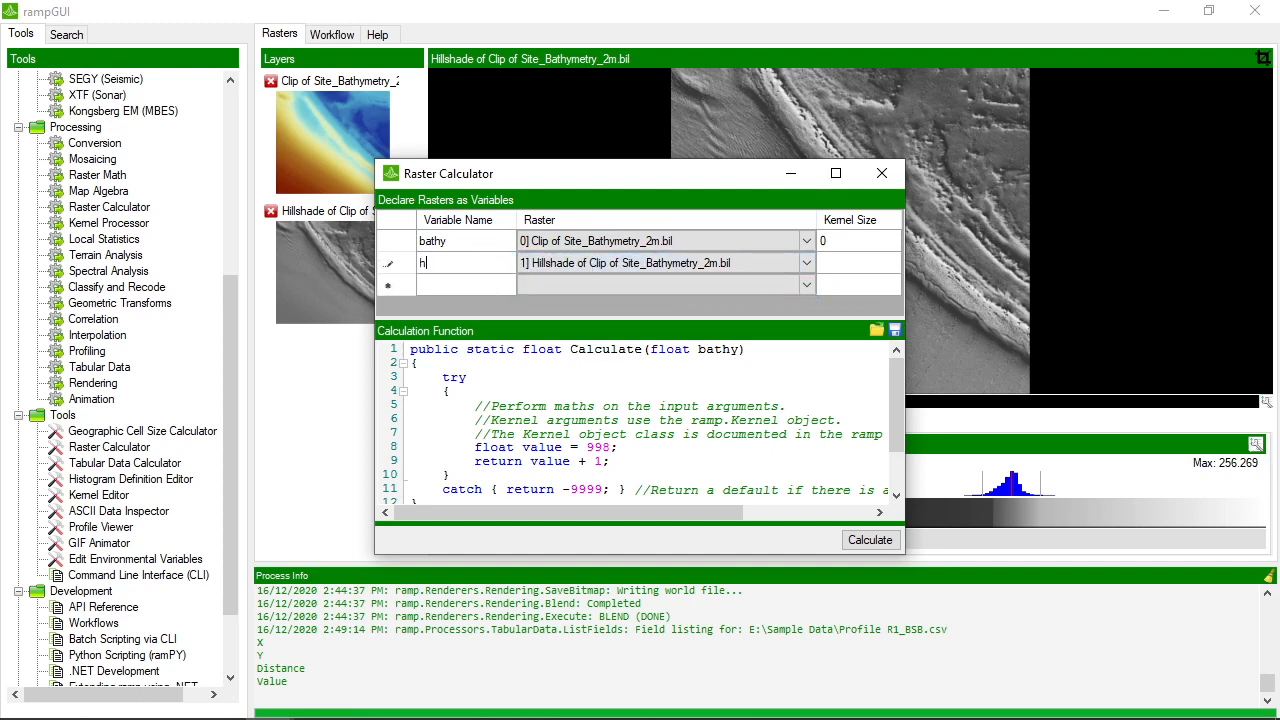
type("s")
left_click(862, 262)
type("3")
key("Return")
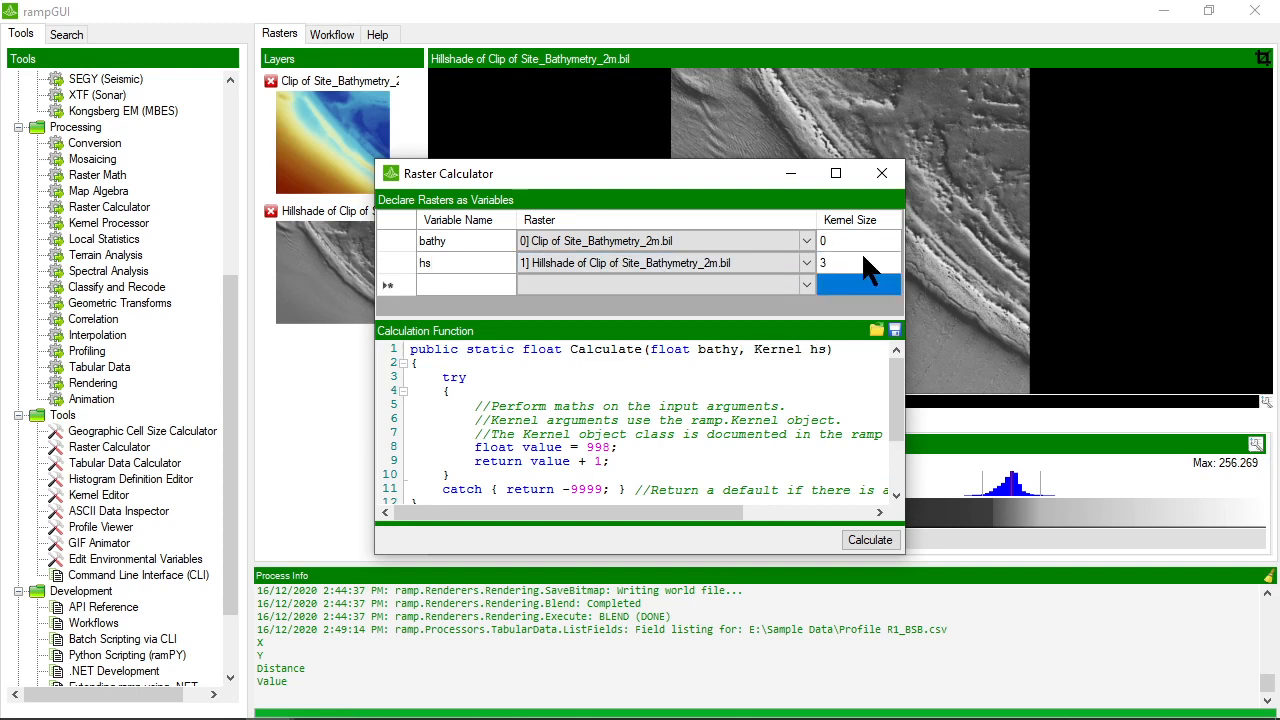
Examine the bathy and hs arguments in the Calculate function signature and close the Raster Calculator without calculating
left_click_drag(651, 349, 828, 349)
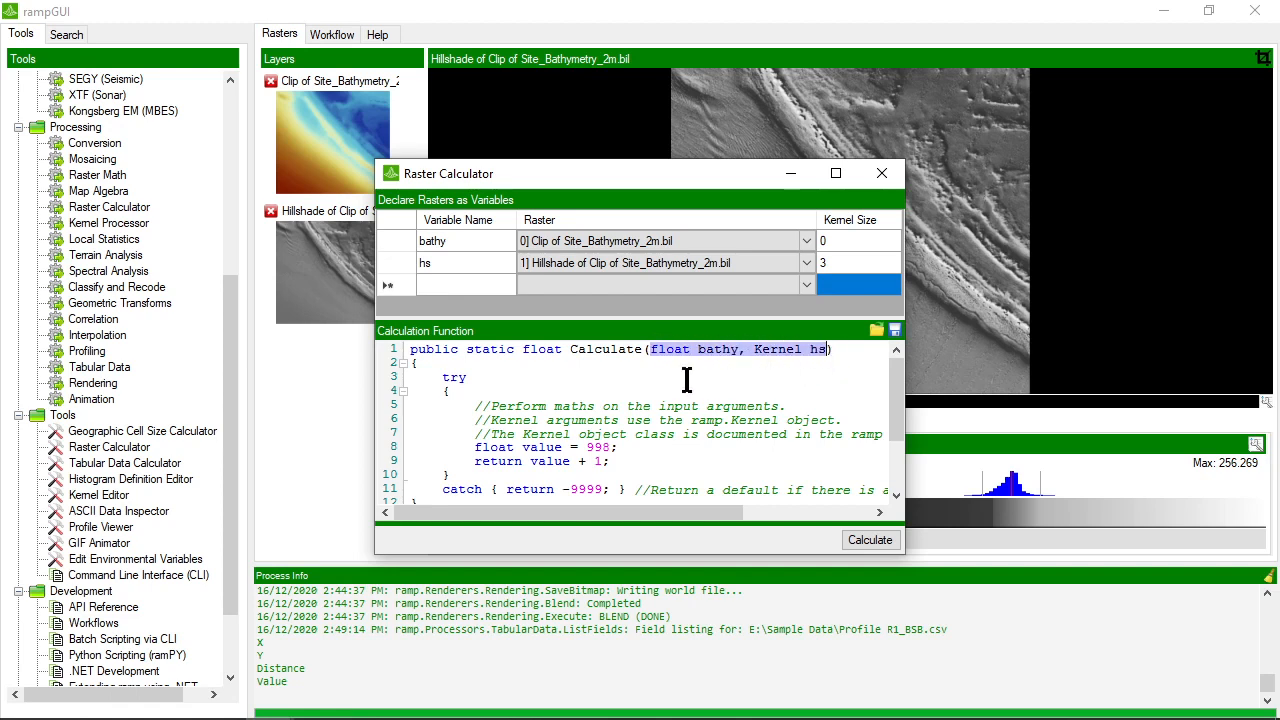
left_click(845, 352)
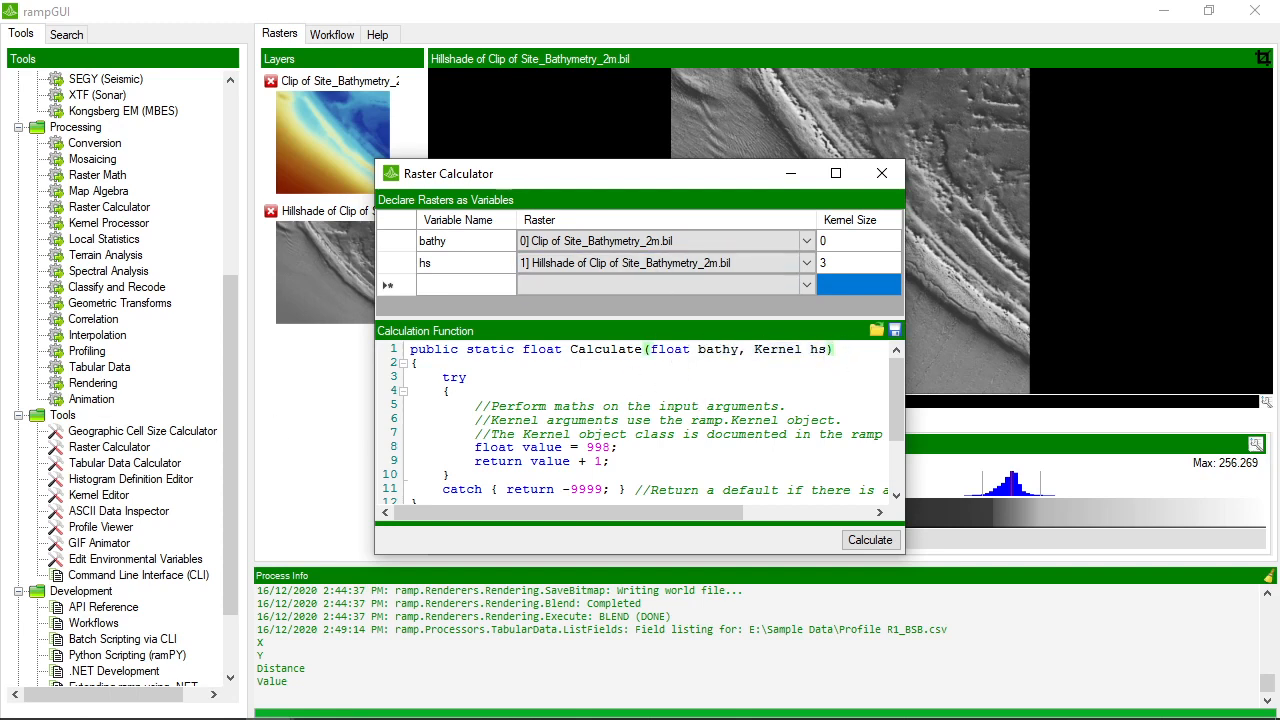
left_click(881, 171)
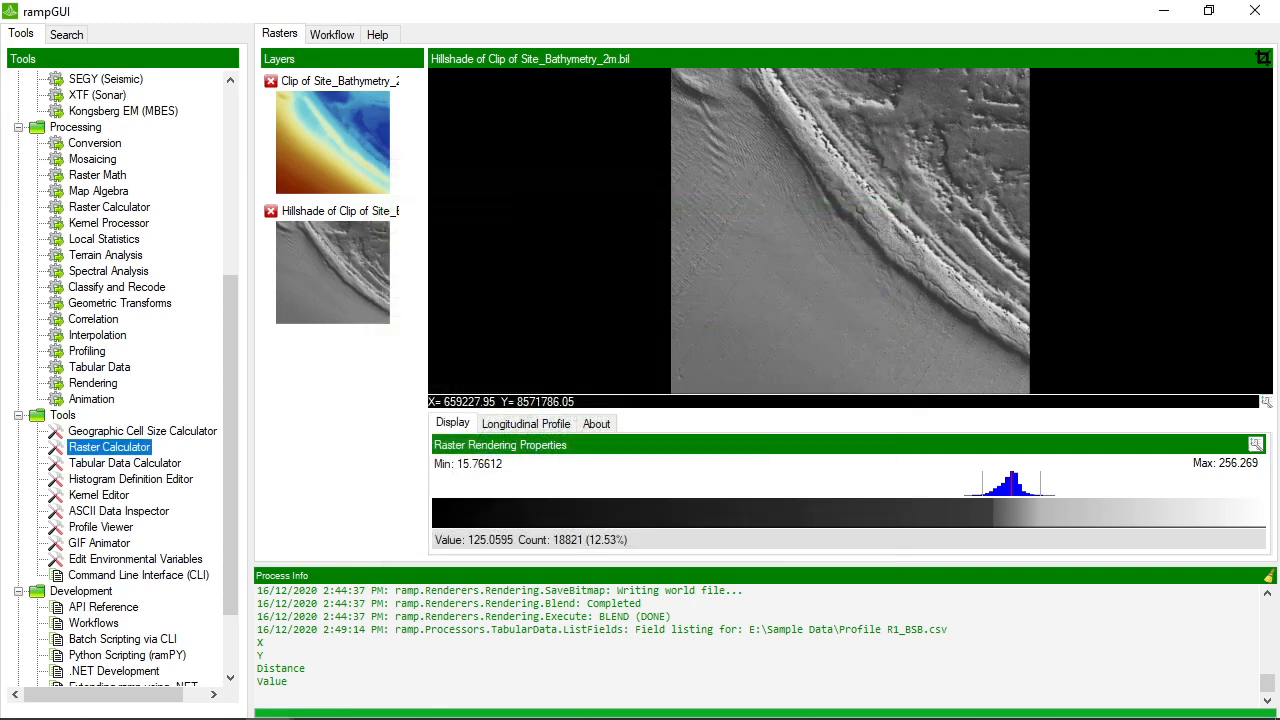
Examine the Raster Math methods, including Absolute Value, Offset, Arc Tangent and Cosine with its InputRasterIndex property, and close the dialog without running anything
left_click(96, 175)
double_click(93, 180)
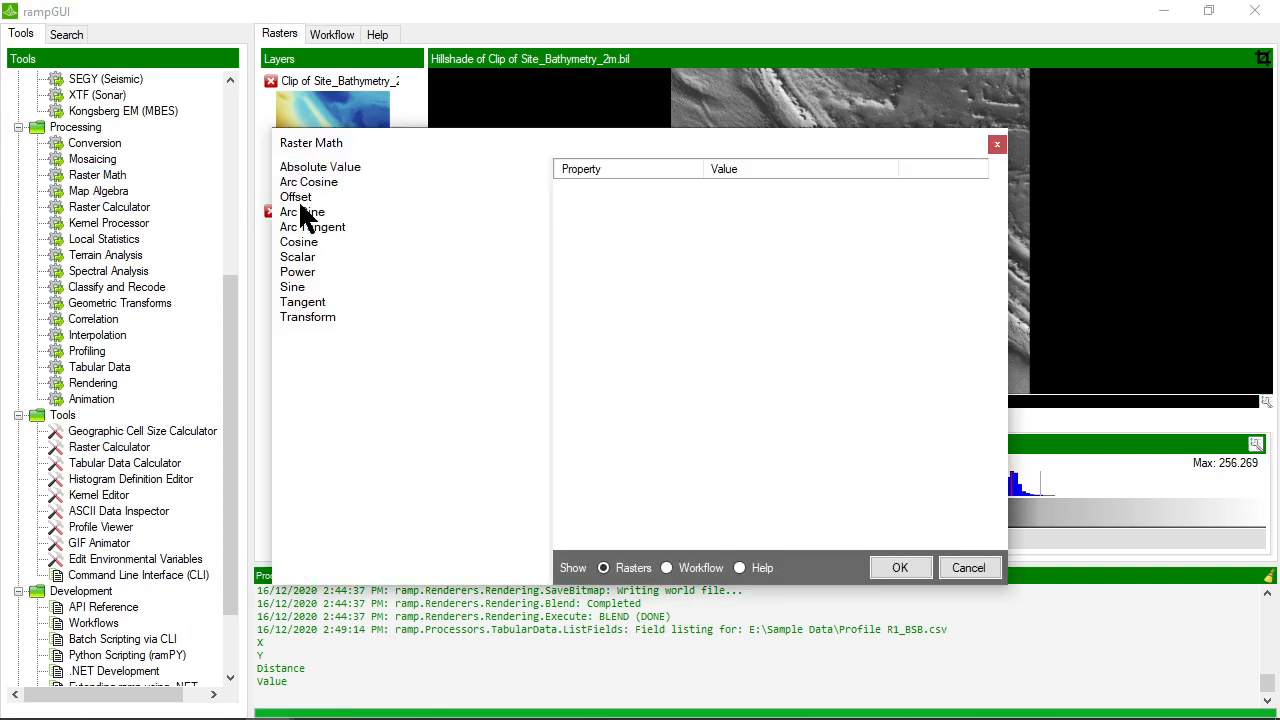
left_click(320, 168)
left_click(308, 196)
left_click(307, 223)
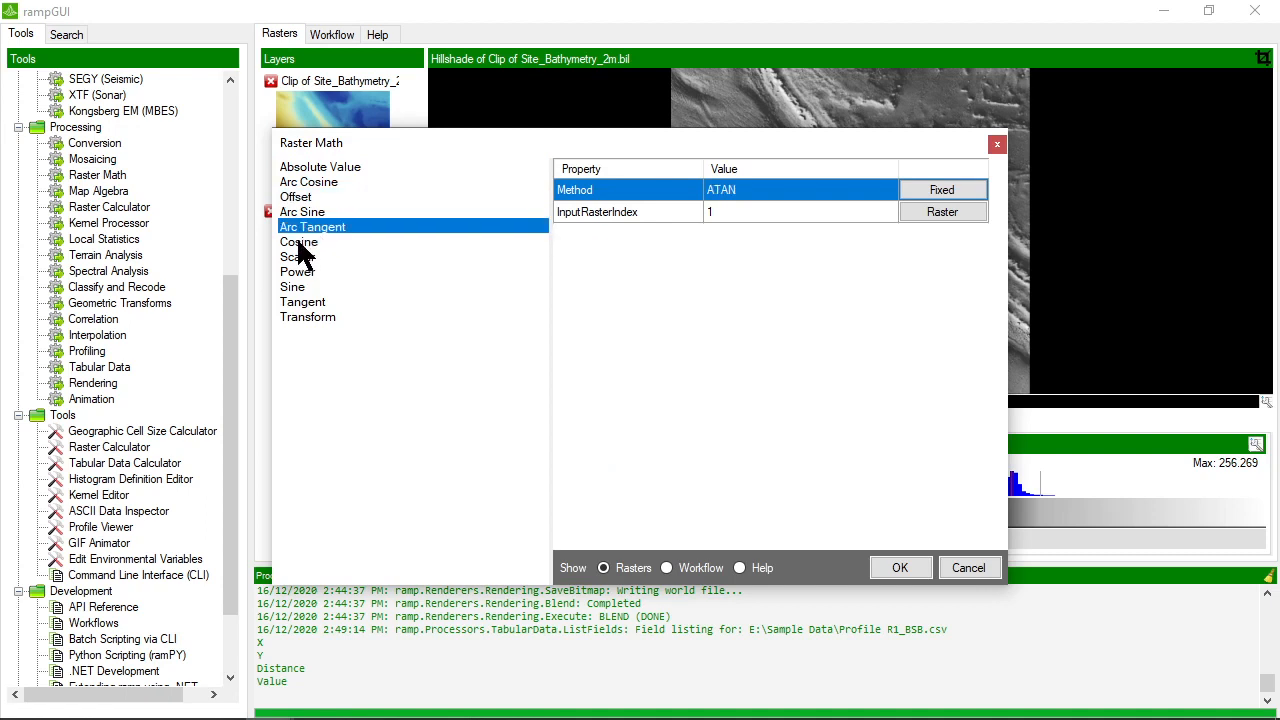
left_click(301, 244)
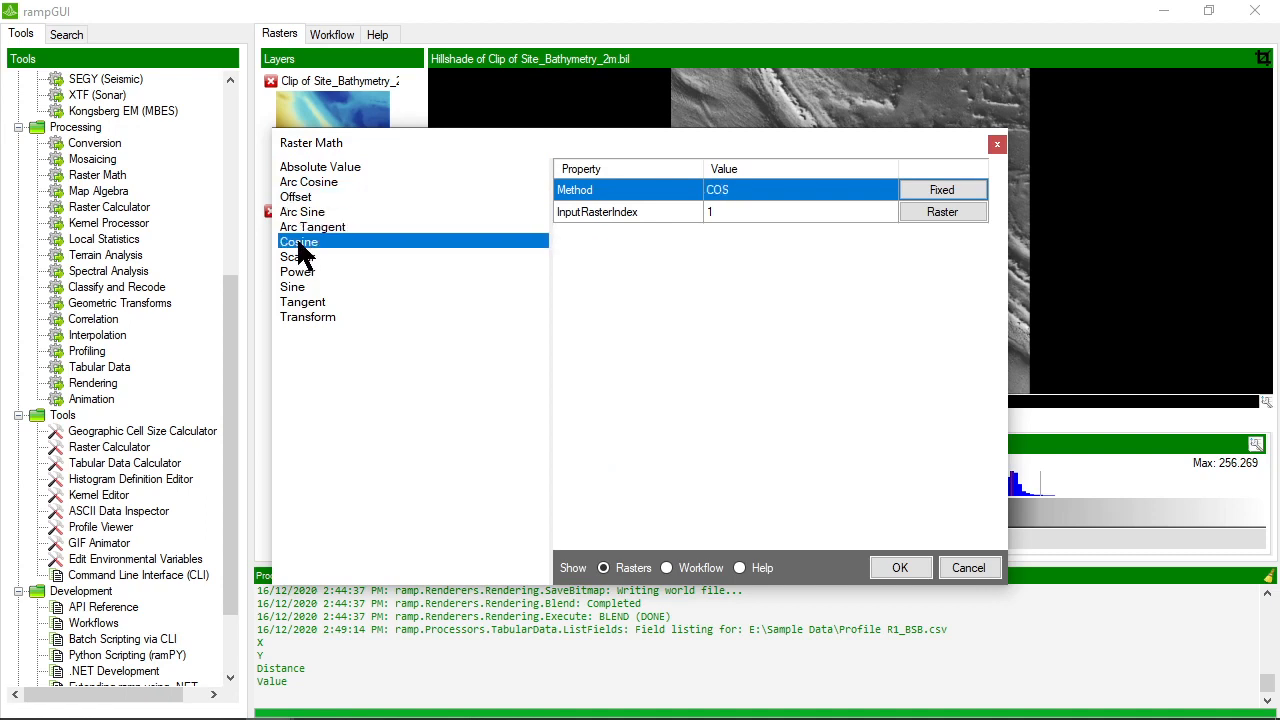
left_click(716, 213)
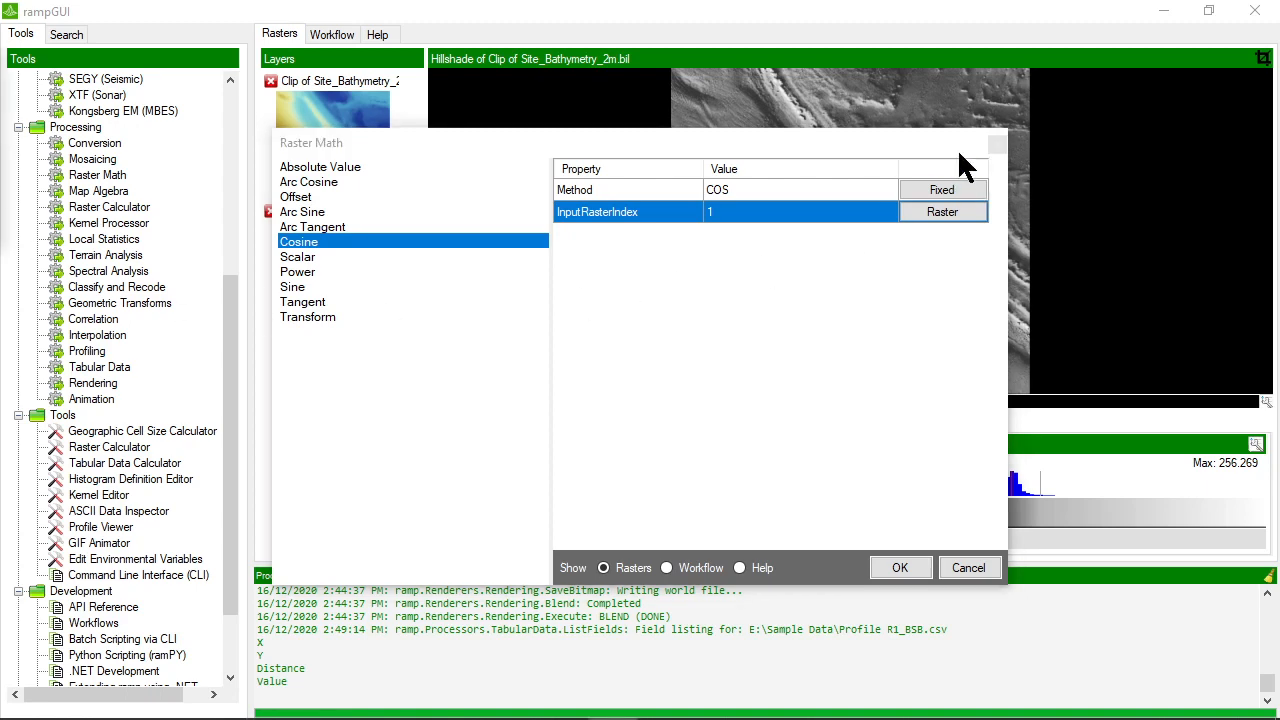
left_click(968, 568)
Select the RAMP Binary Grid reader in the tool list
scroll(128, 200, "up", 7)
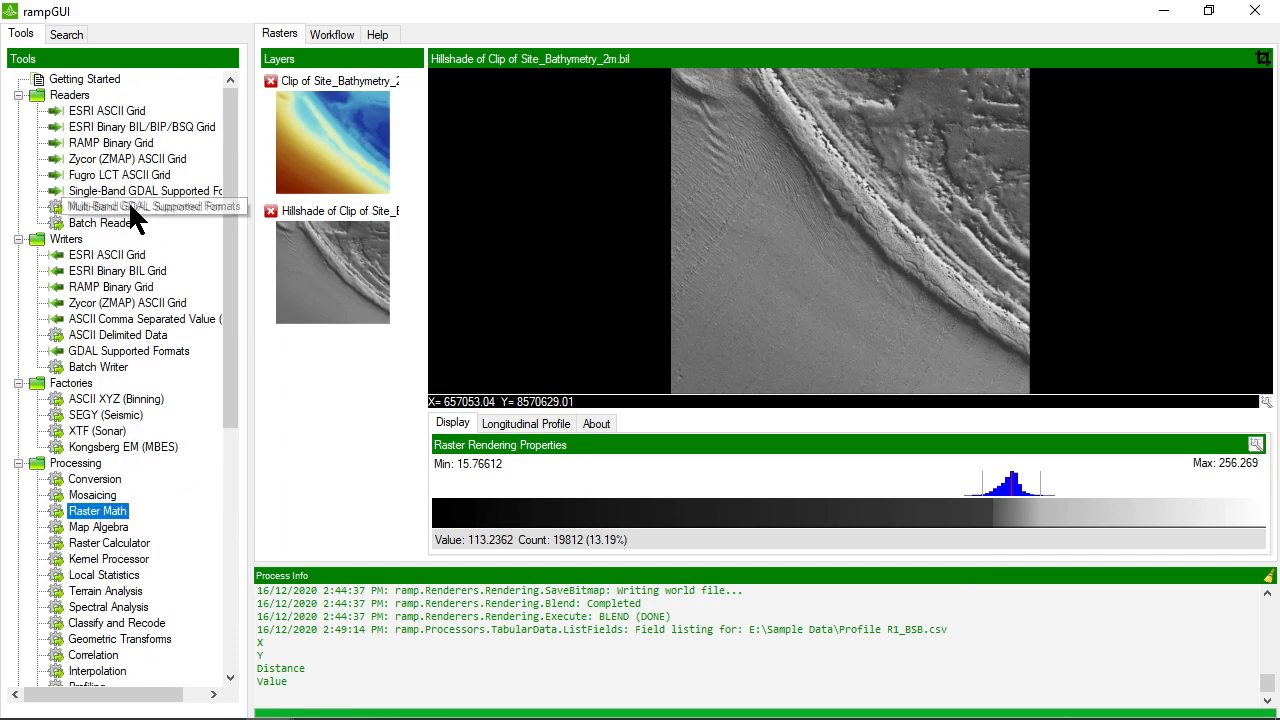
left_click(115, 145)
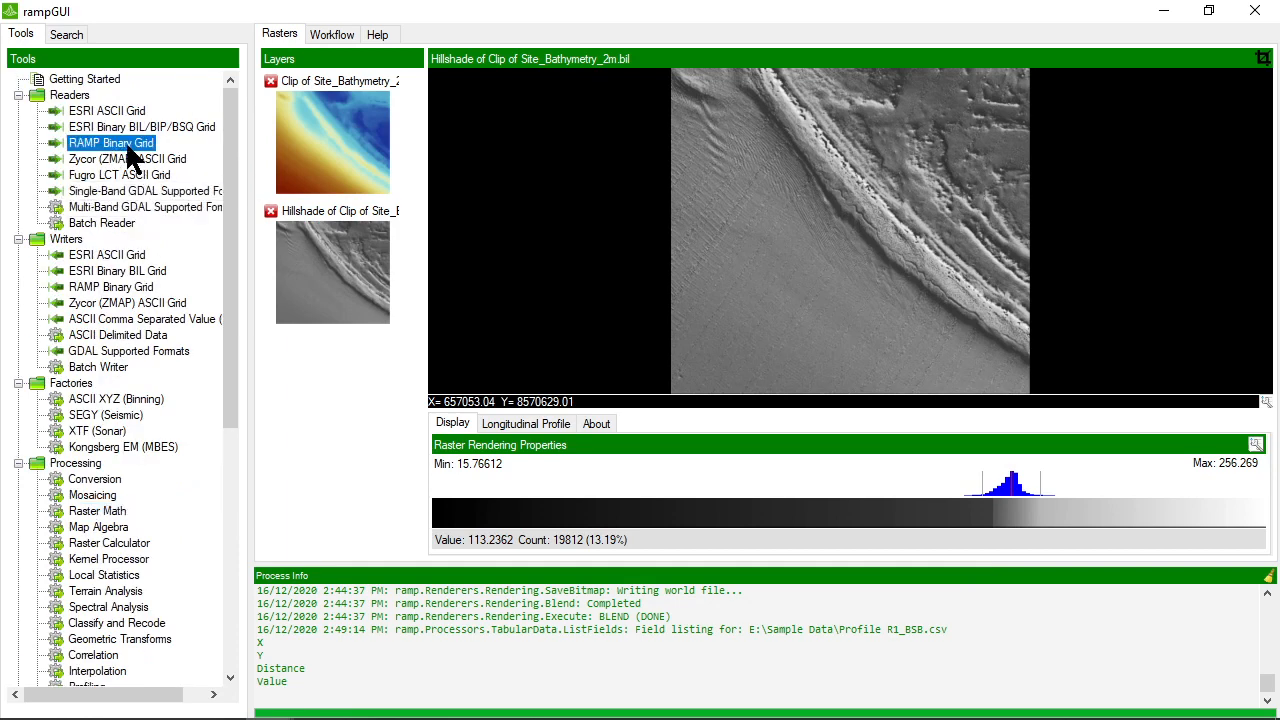